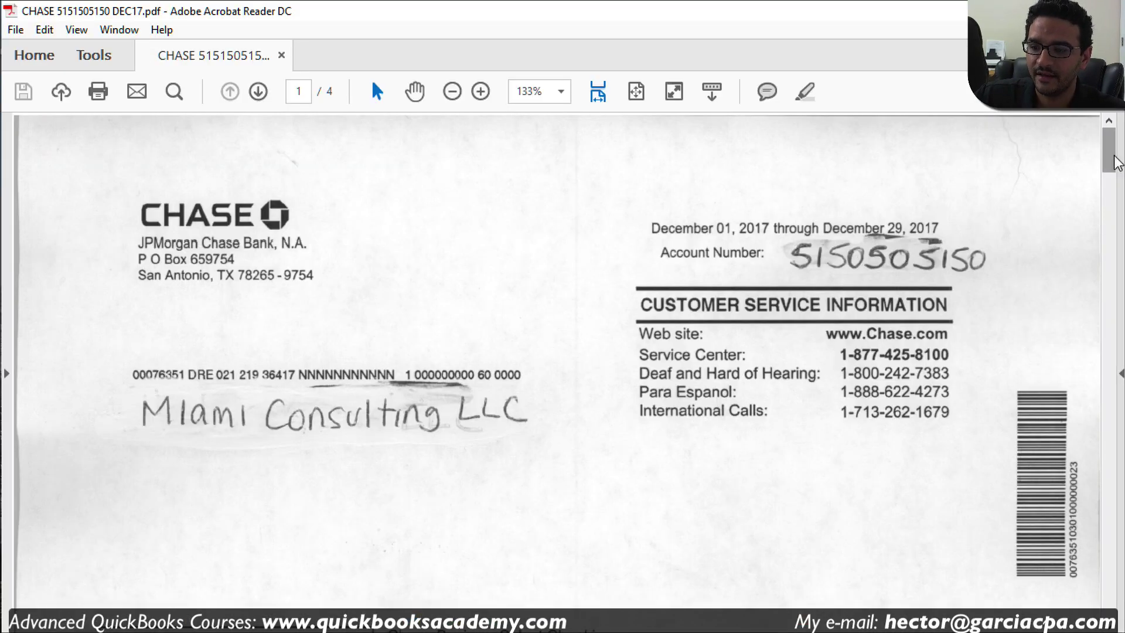
Step: Scroll the December 2017 Chase statement to the Checking Summary with its $82,232.63 beginning balance
mouse_move(1114, 162)
mouse_down()
mouse_move(1117, 446)
mouse_move(1099, 149)
mouse_up()
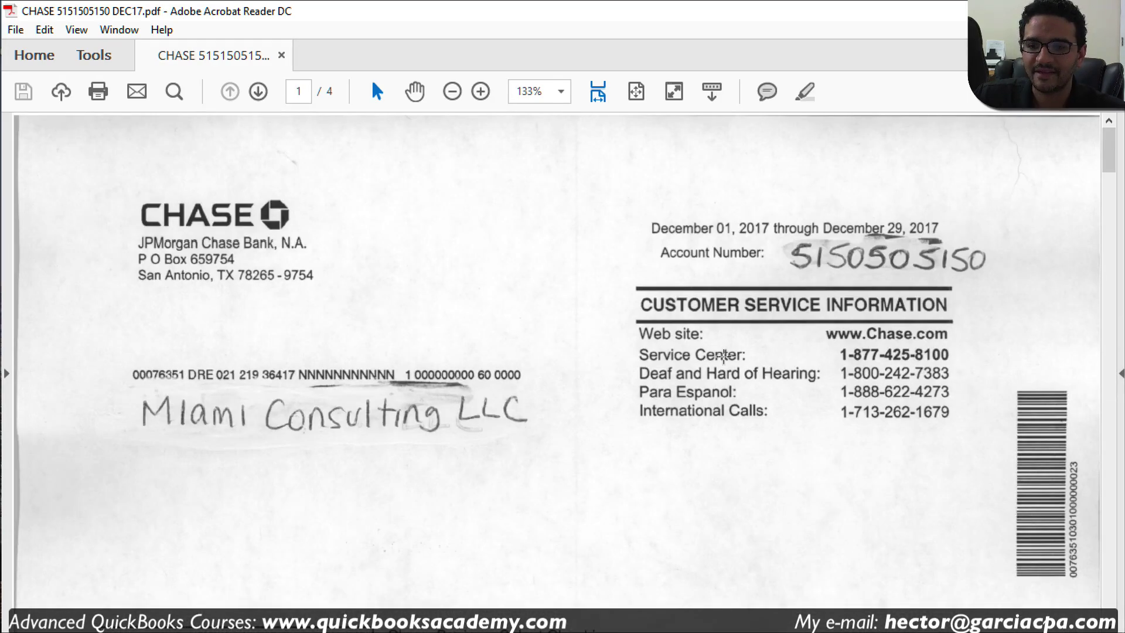
scroll(867, 345, down, 3)
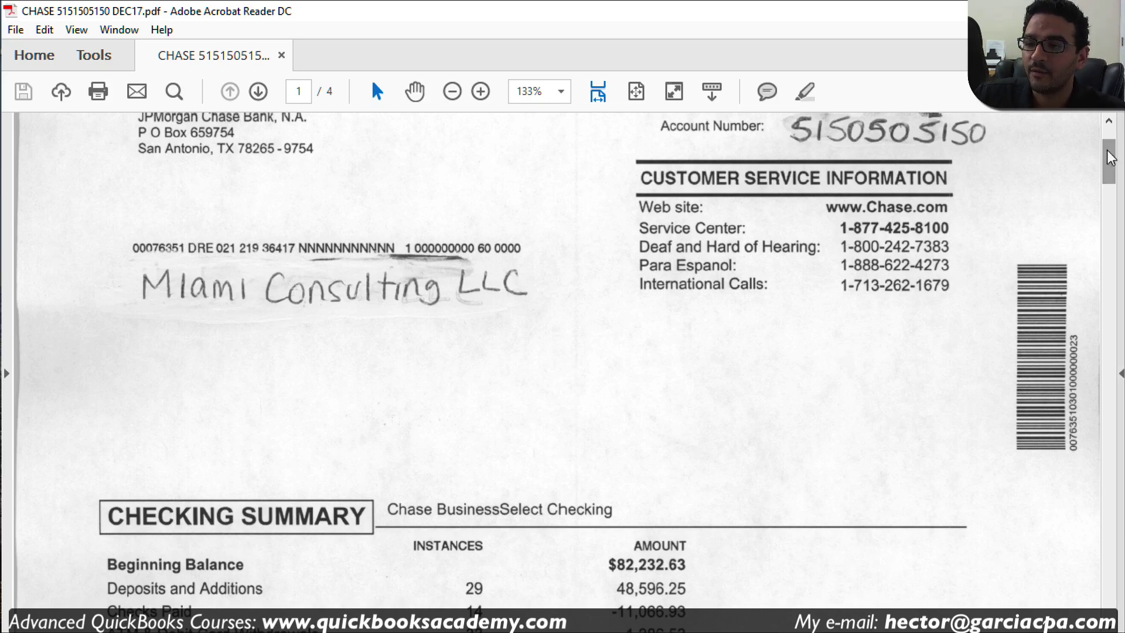
drag(1108, 159, 1099, 188)
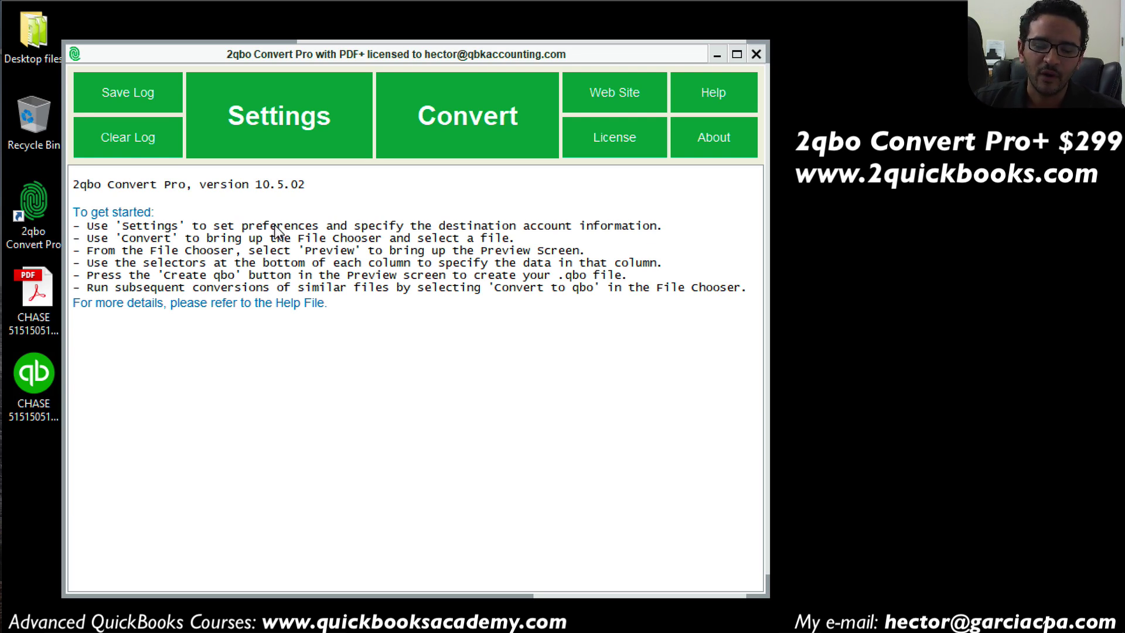
Step: Switch to the 2qbo Convert Pro 10.5.02 window showing its getting-started log
mouse_move(648, 630)
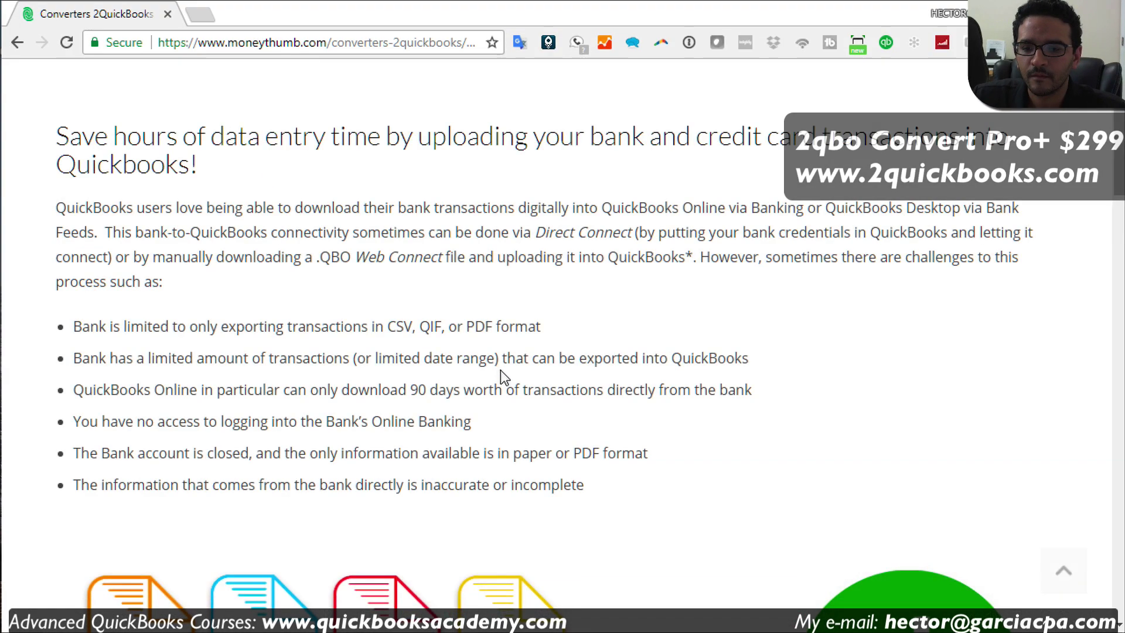
scroll(501, 370, down, 8)
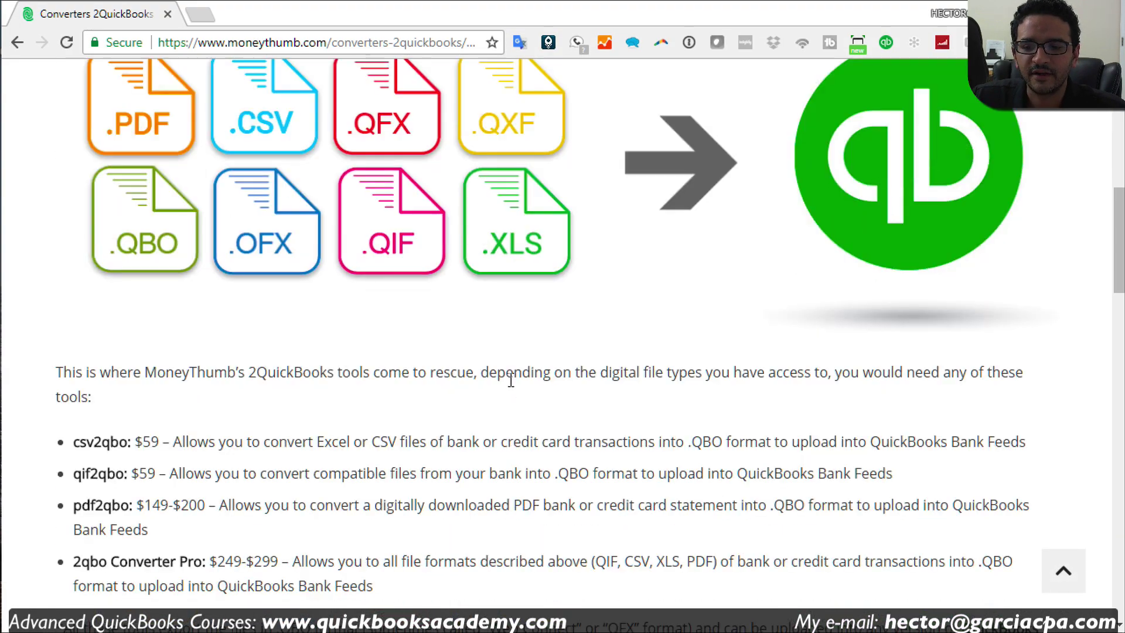
scroll(510, 381, down, 1)
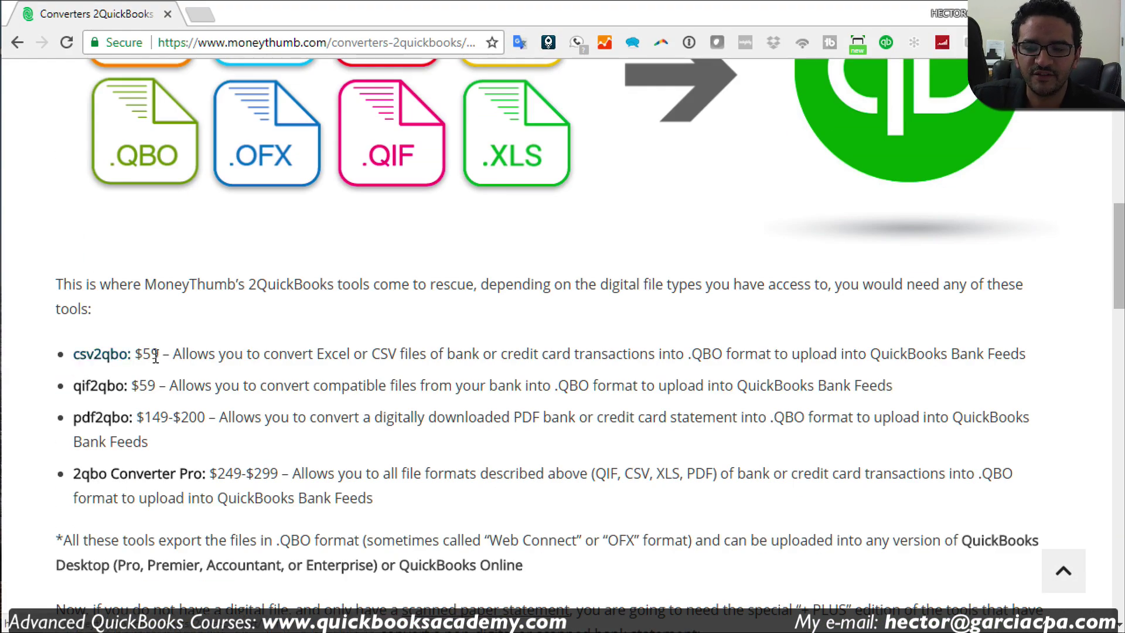
drag(173, 354, 59, 359)
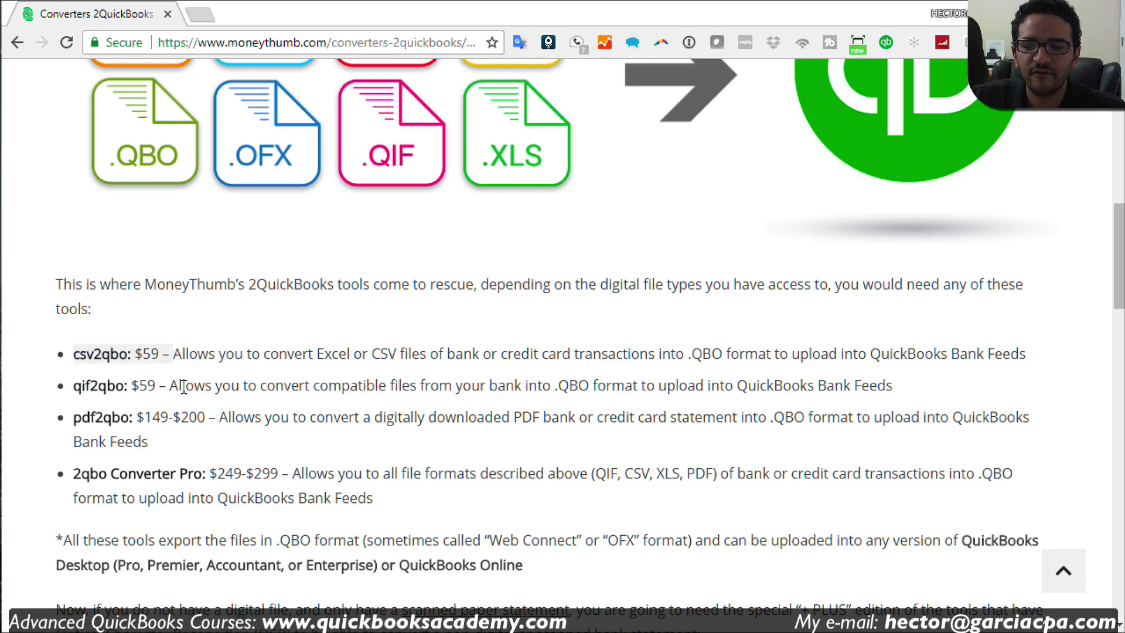
drag(178, 386, 65, 386)
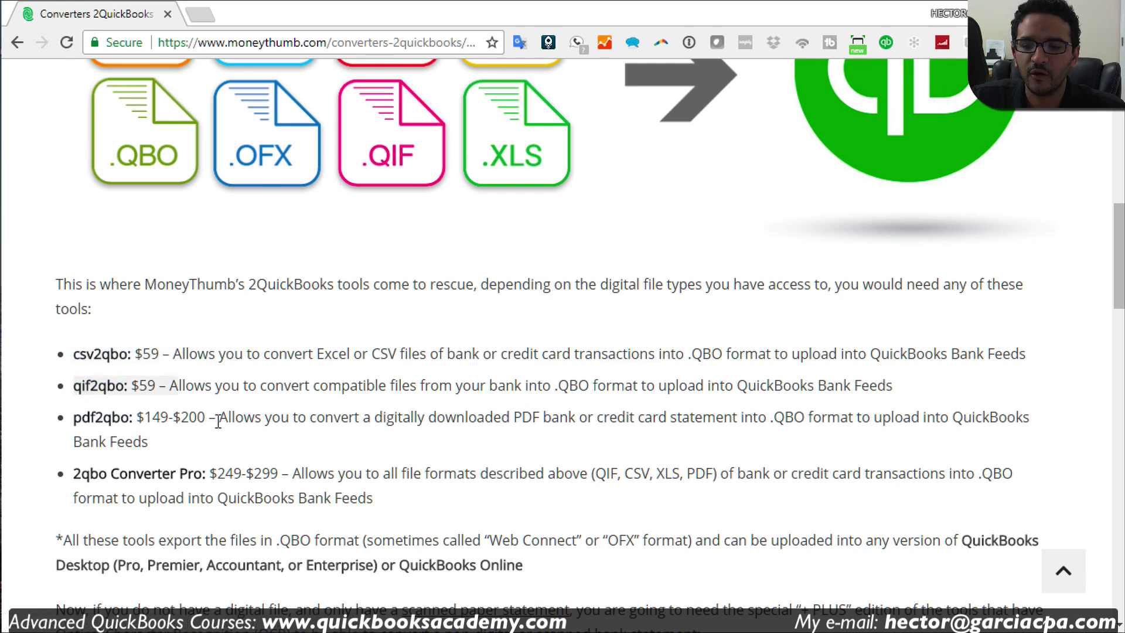
drag(218, 420, 70, 426)
click(287, 473)
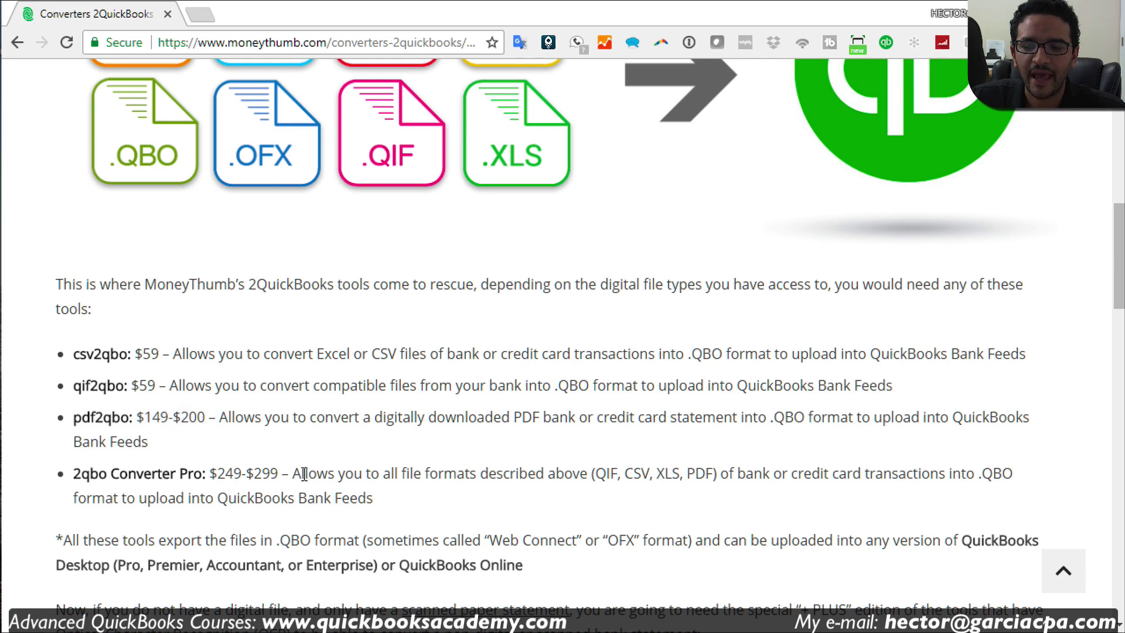
drag(304, 475, 66, 475)
click(171, 495)
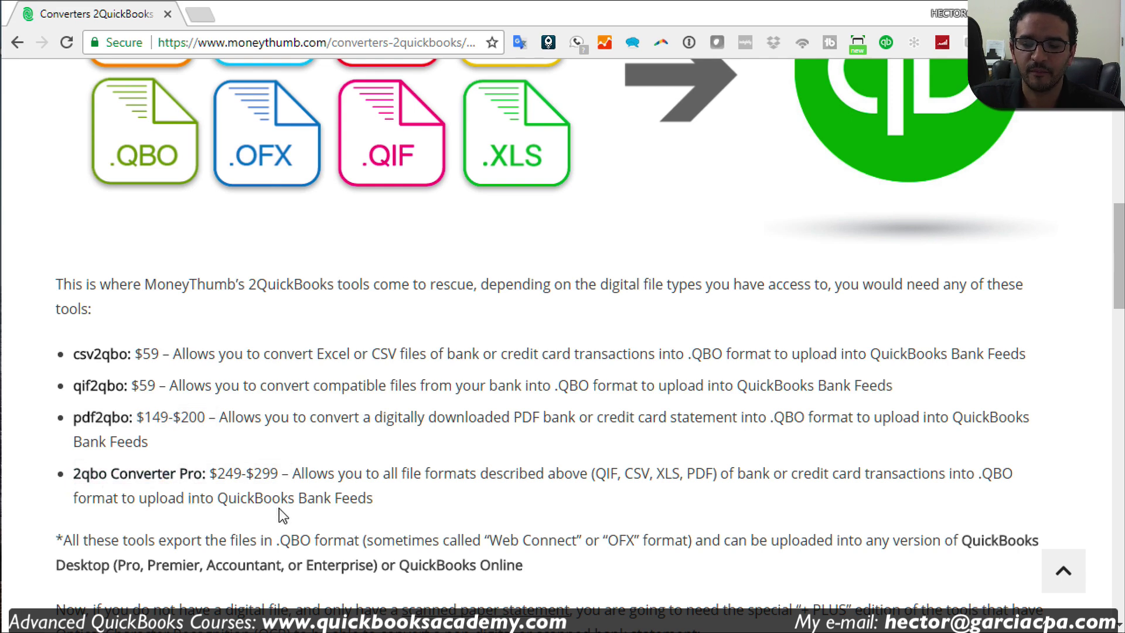
drag(276, 472, 65, 476)
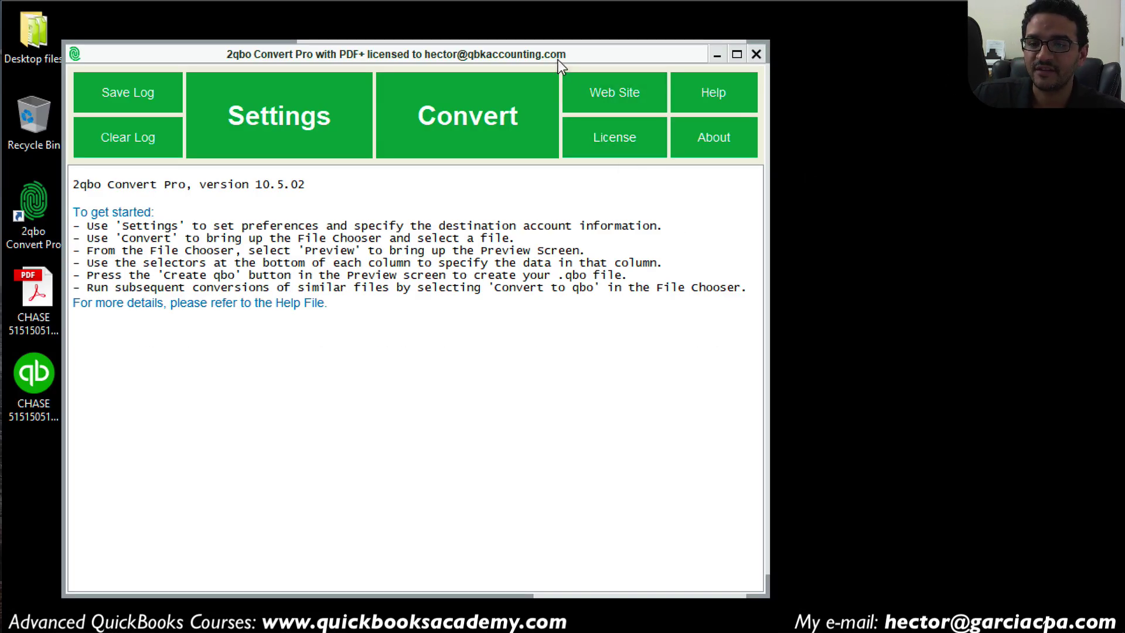
Step: Move the converter window right and briefly view the Chase statement PDF
drag(558, 59, 847, 37)
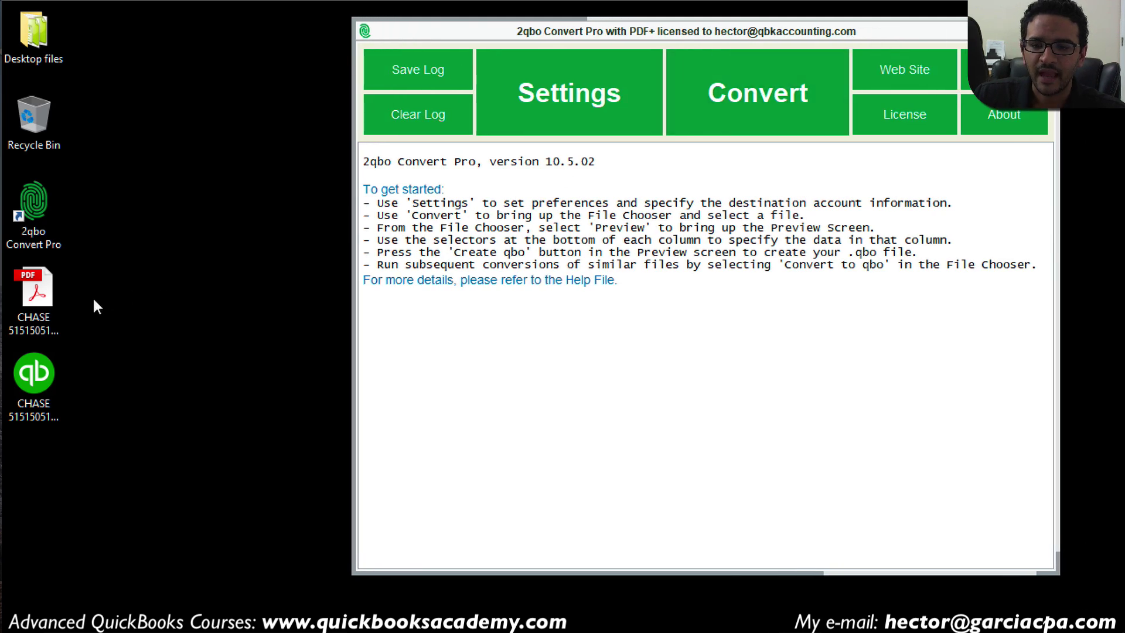
double_click(53, 290)
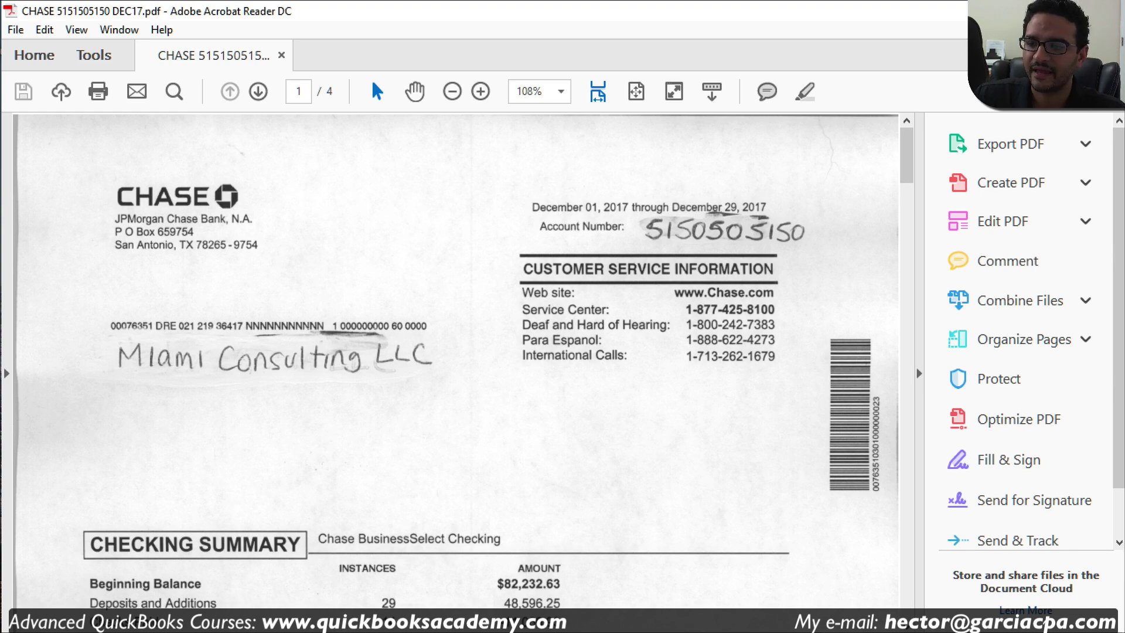
click(1104, 10)
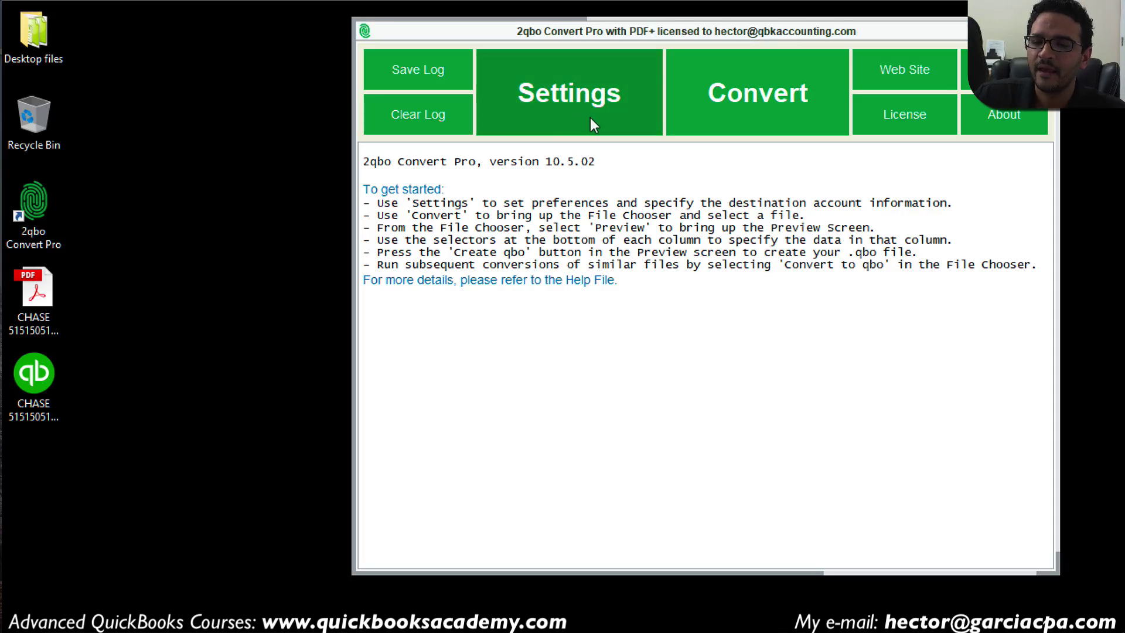
Step: In Settings, look up 'chase' and choose Chase Web Download (FID 02430) as the institution
click(583, 94)
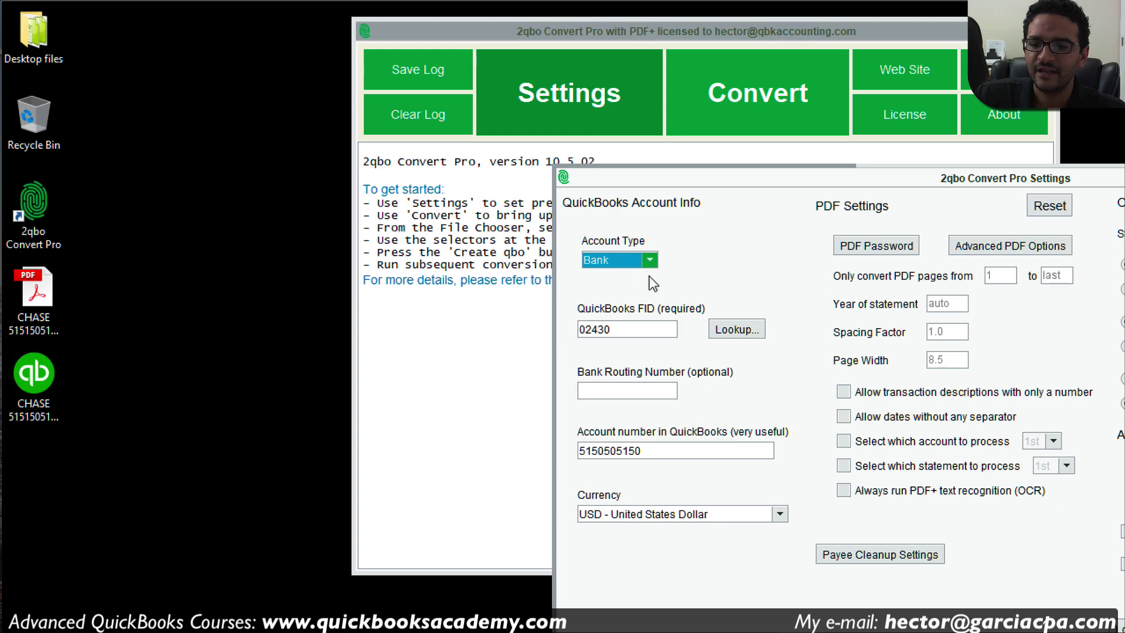
click(744, 329)
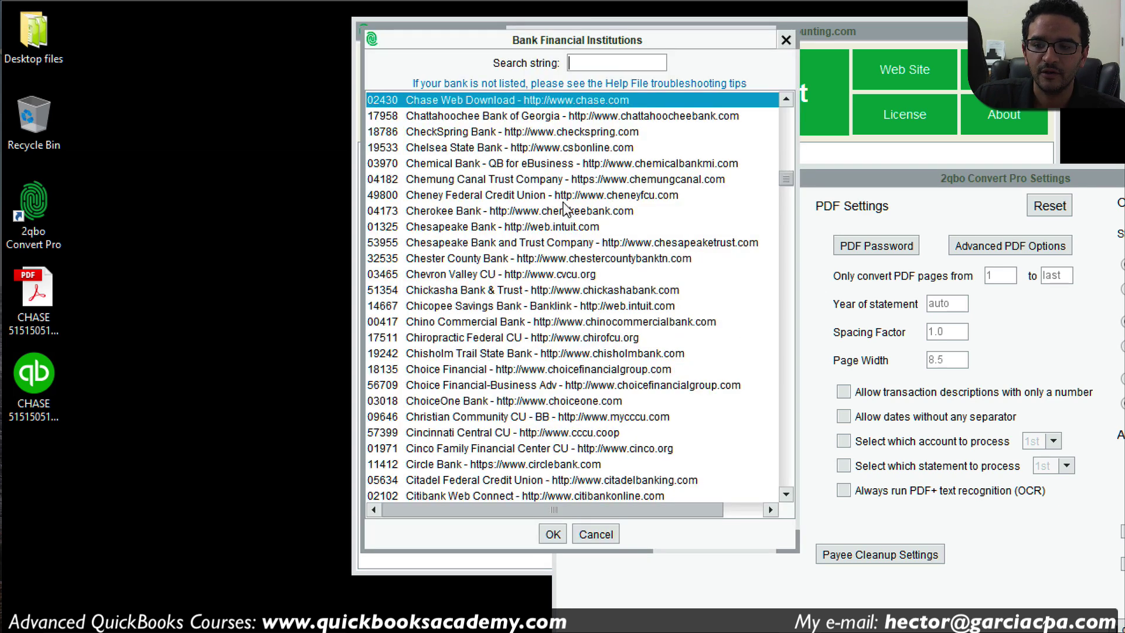
text(chase)
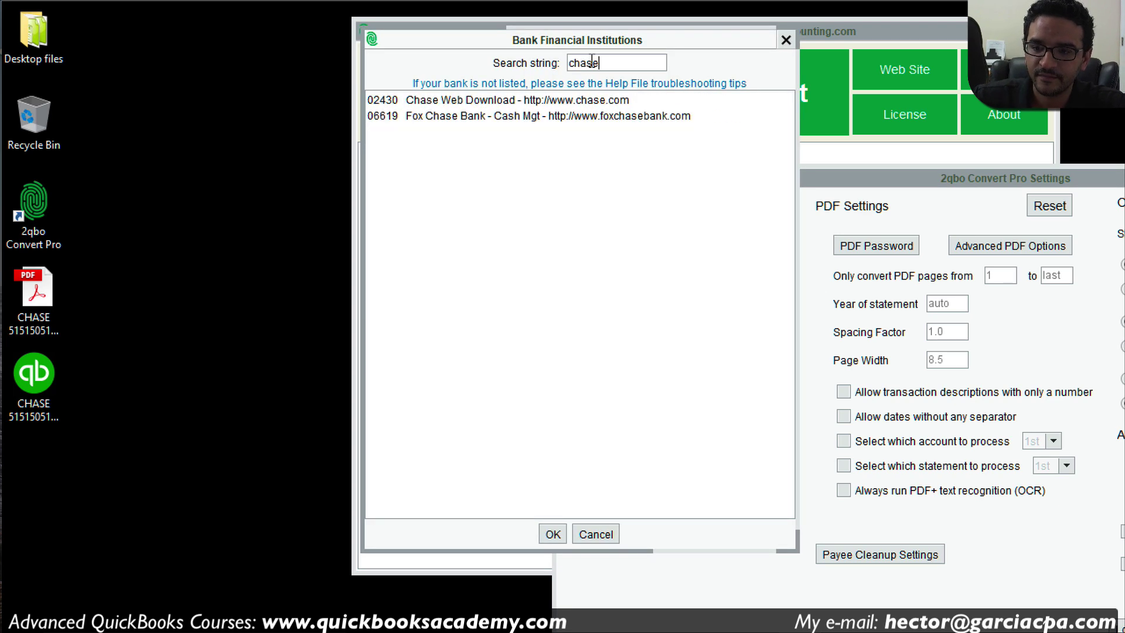
click(561, 106)
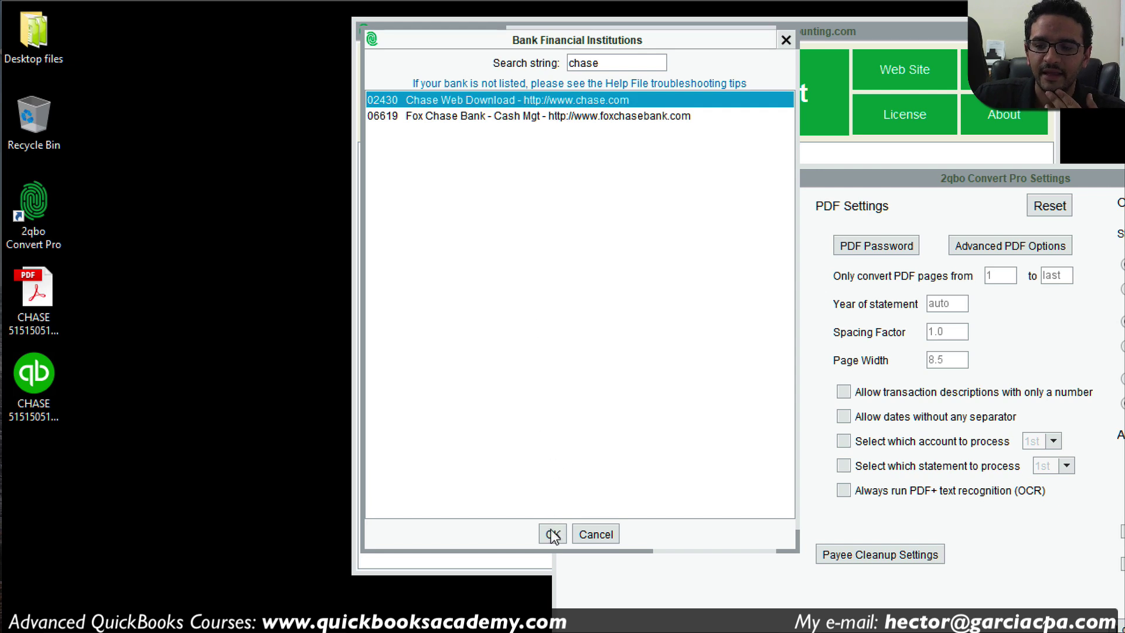
click(552, 534)
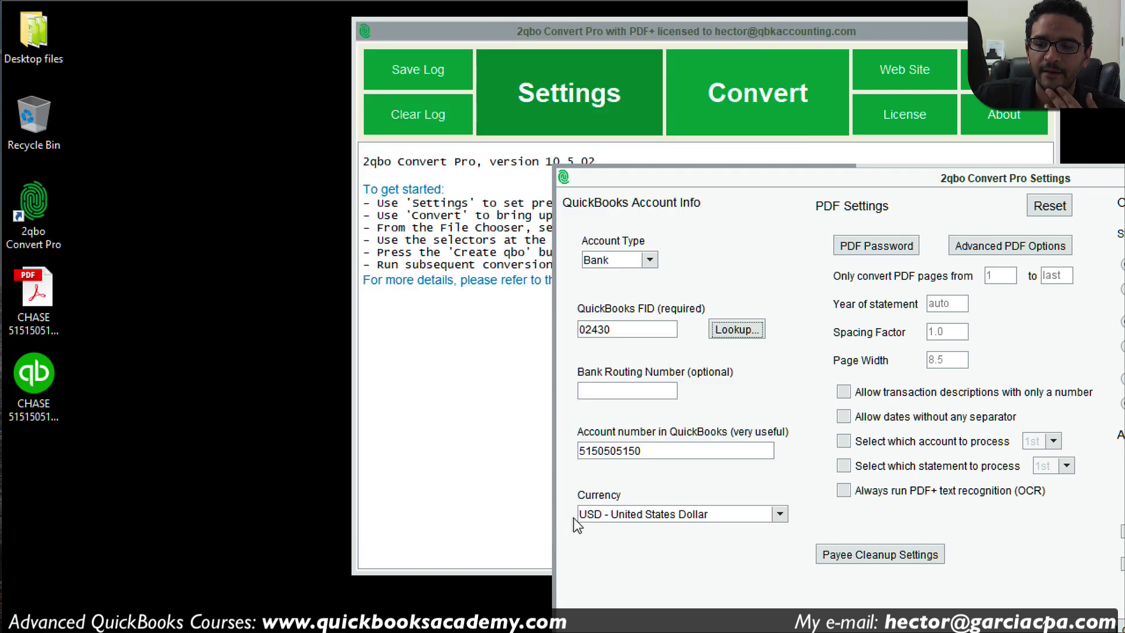
Step: Check the account number, Bank type and USD currency, then close Settings
double_click(697, 452)
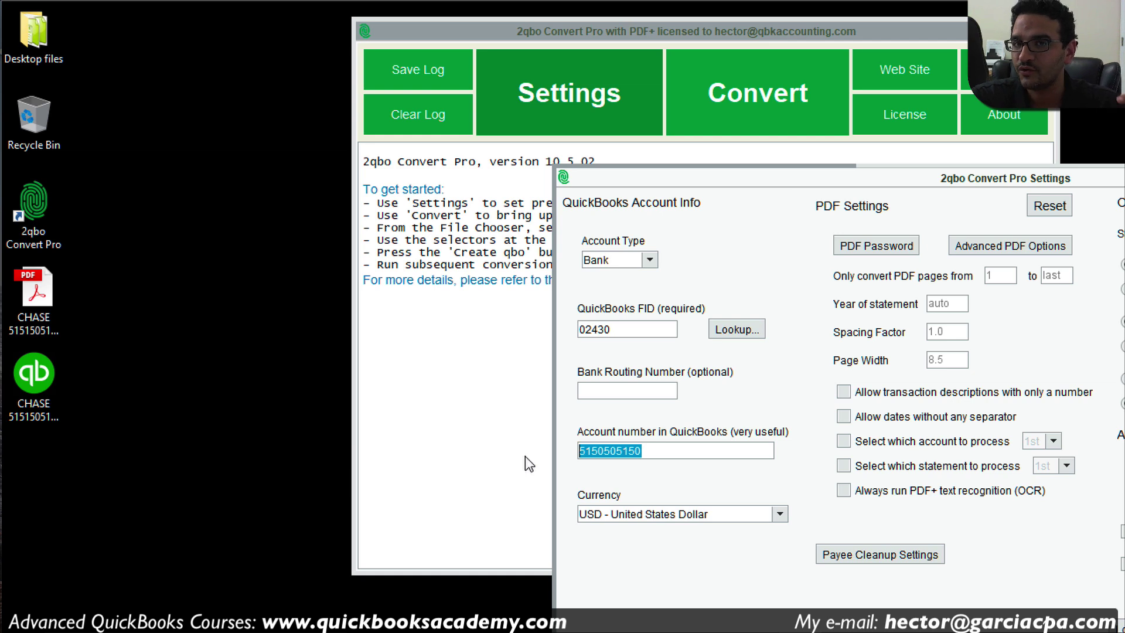
click(682, 452)
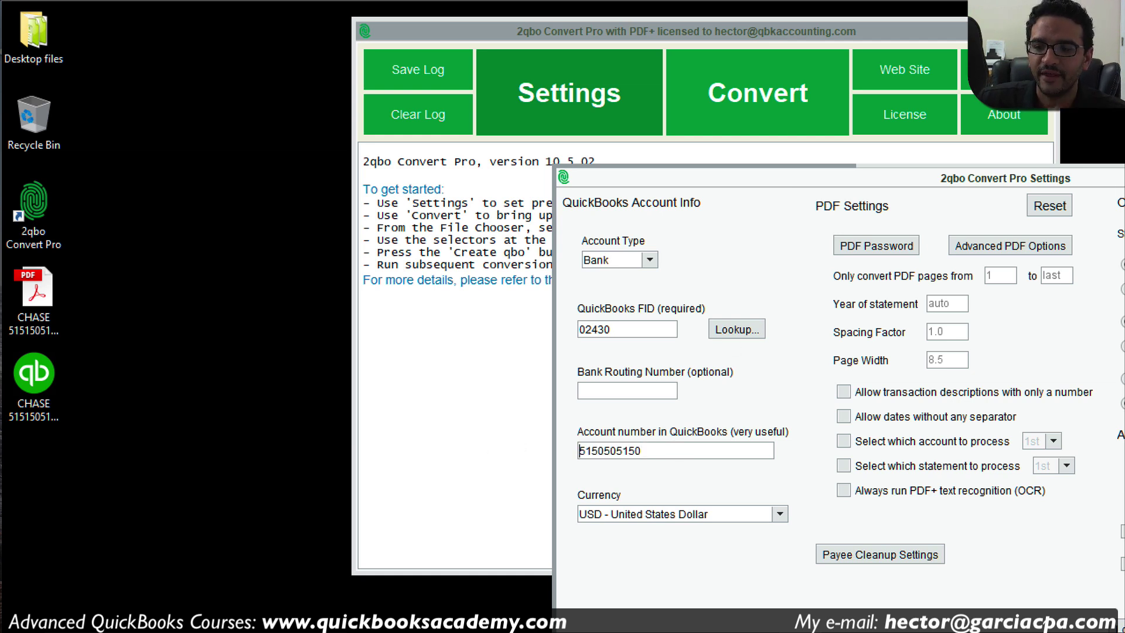
drag(906, 170, 674, 144)
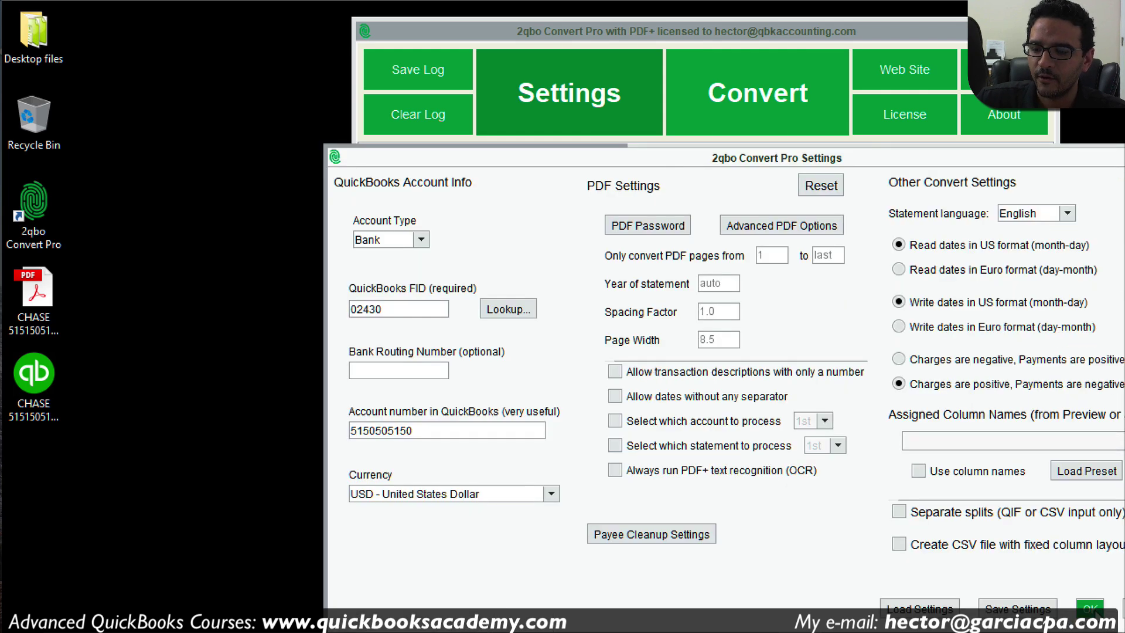
key(Escape)
Step: Choose the Chase statement PDF as the file to convert
click(760, 107)
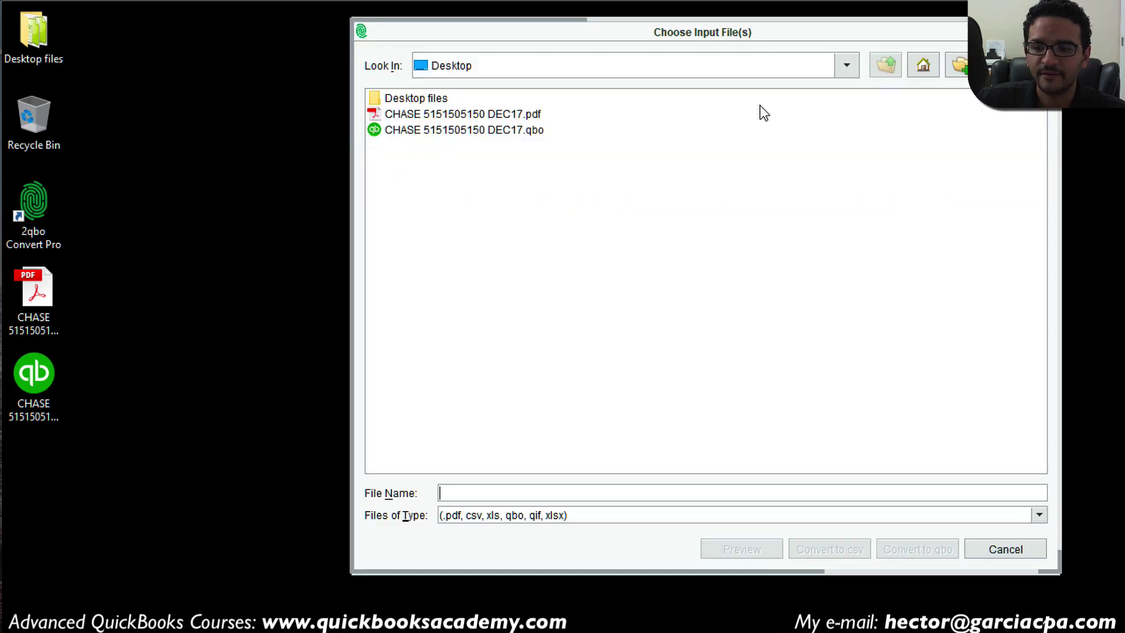
click(498, 114)
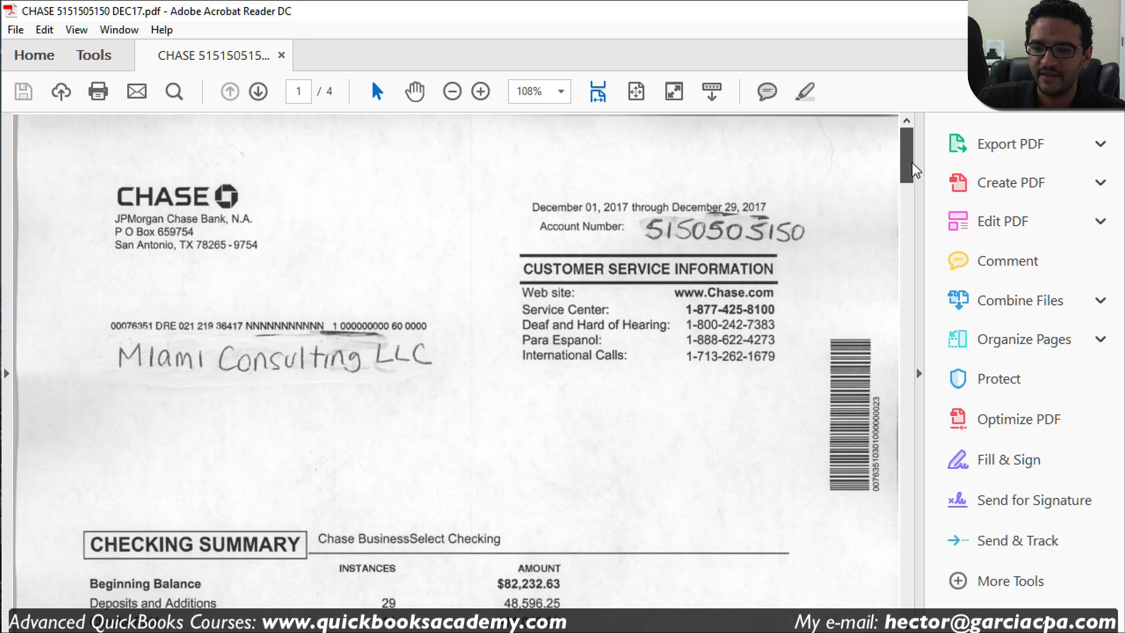
drag(912, 163, 912, 213)
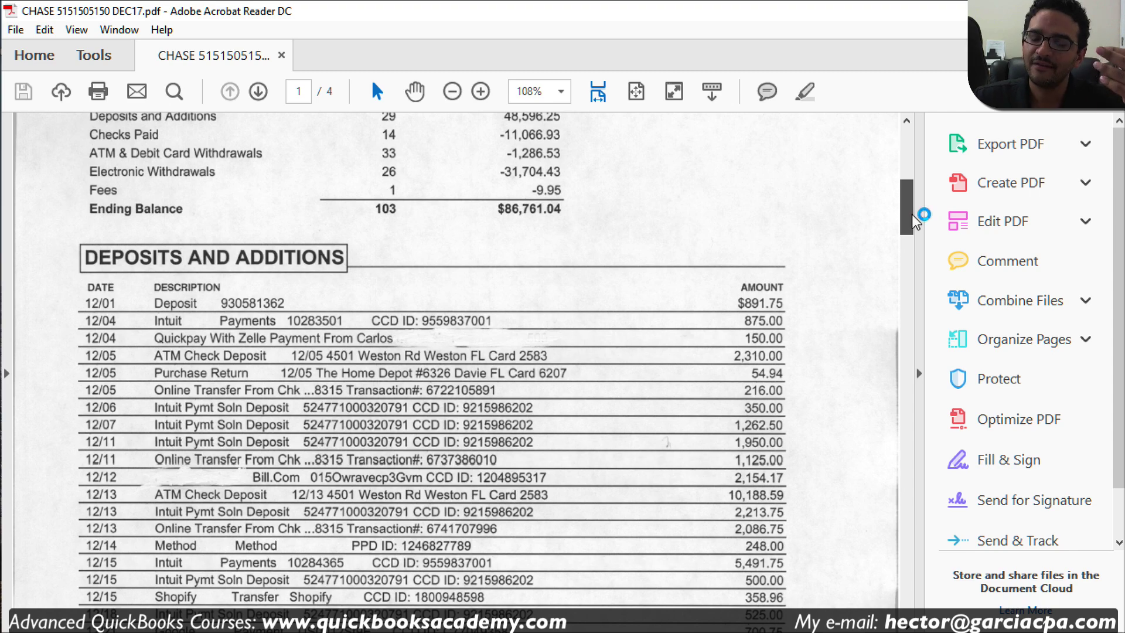
click(1112, 10)
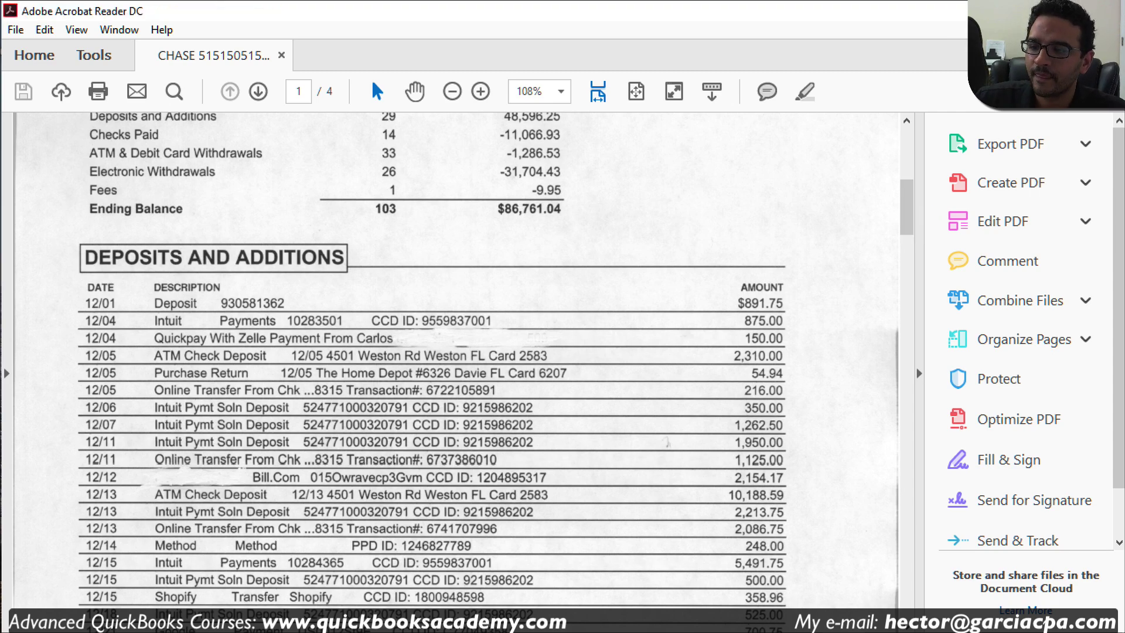
Step: Start the preview with text recognition, then reopen the Chase PDF from the desktop
click(758, 551)
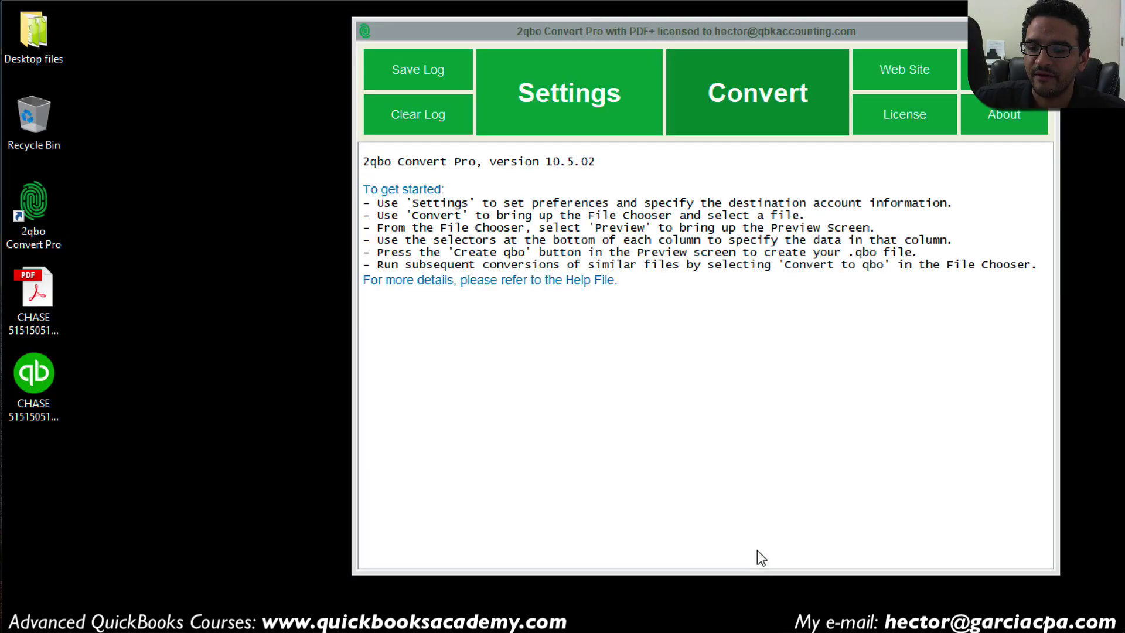
click(678, 325)
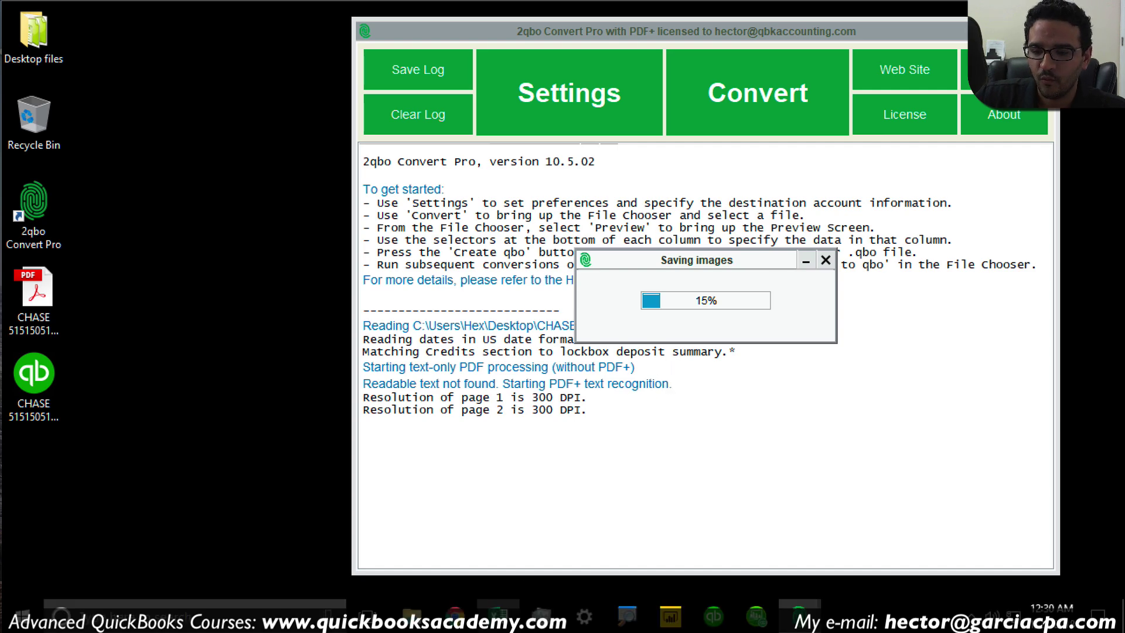
click(26, 290)
double_click(26, 290)
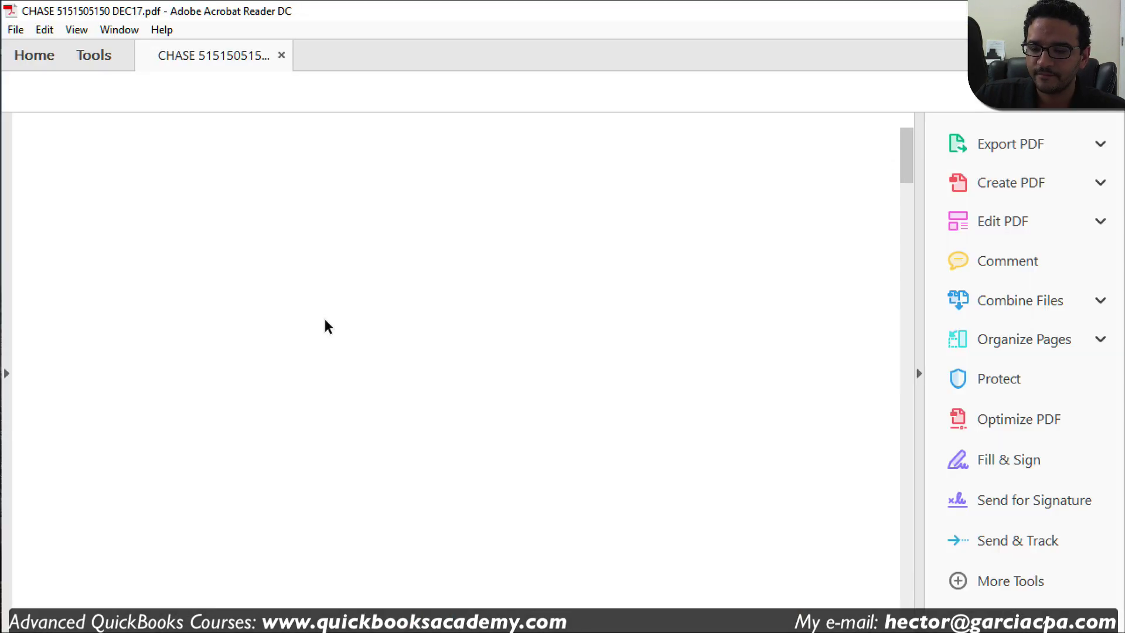
Step: Scroll the statement through Deposits and Additions to the $48,596.25 Total Deposits line
drag(900, 161, 915, 226)
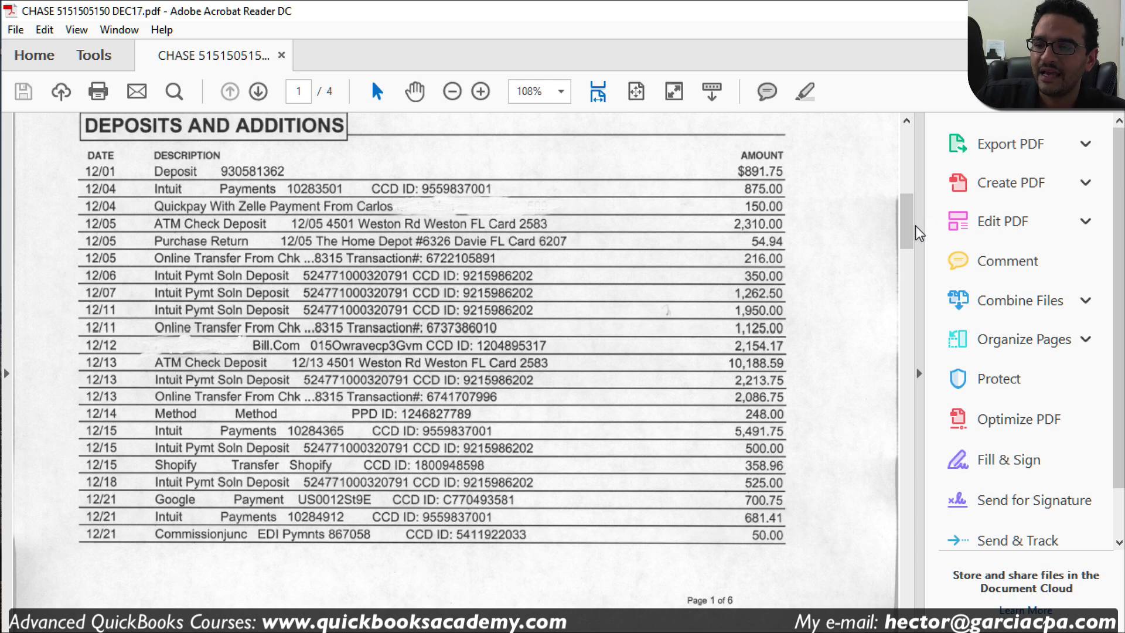
drag(908, 226, 930, 265)
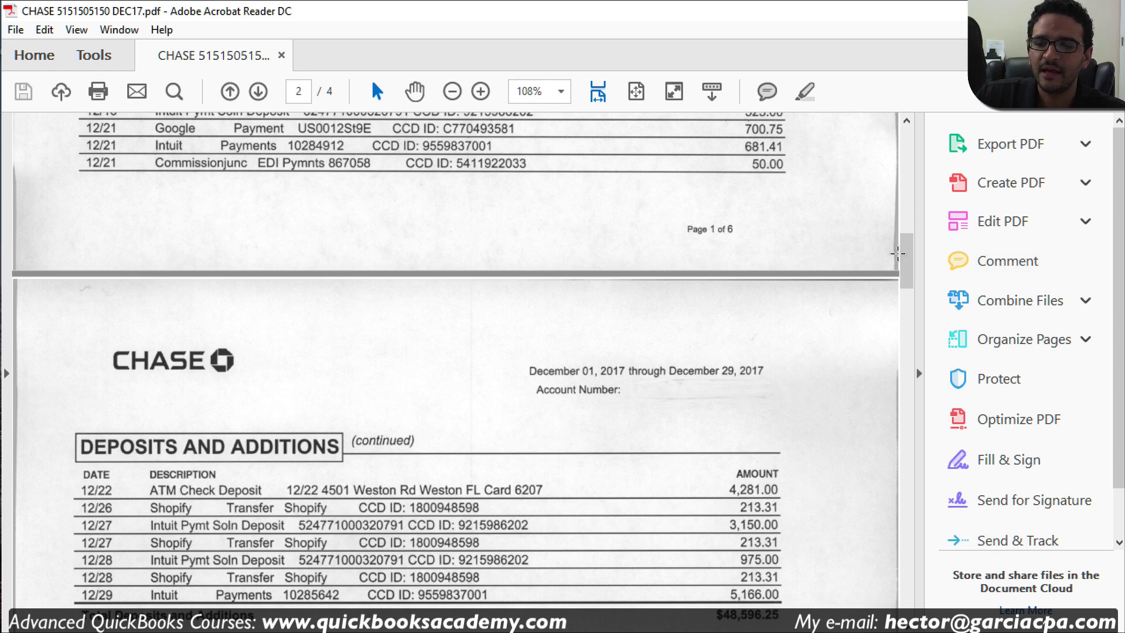
drag(906, 254, 907, 259)
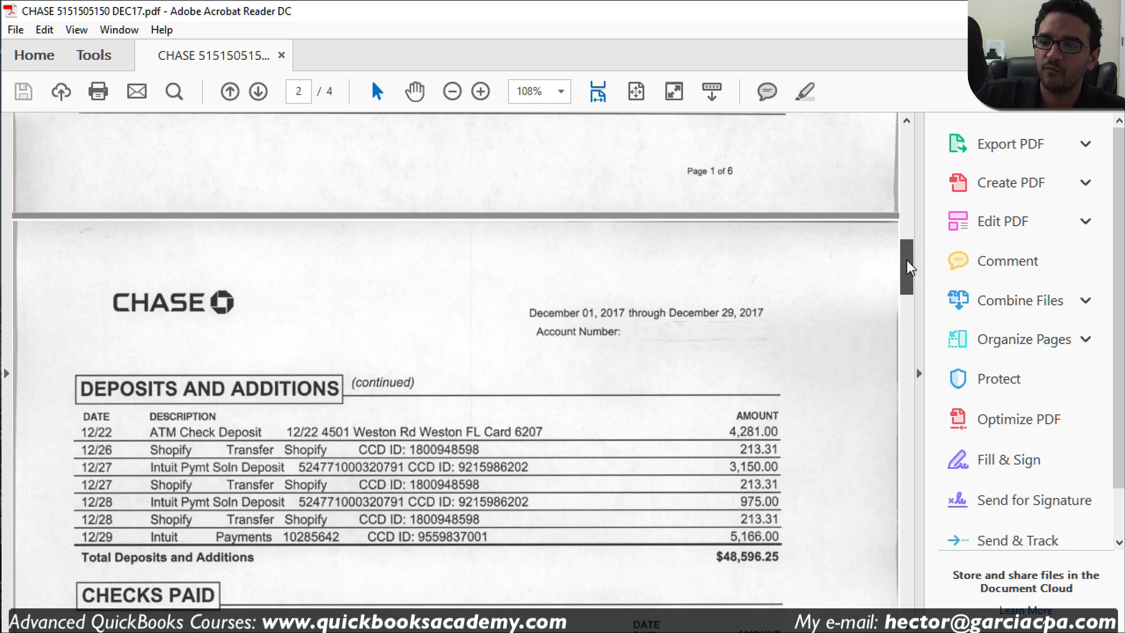
drag(909, 267, 911, 325)
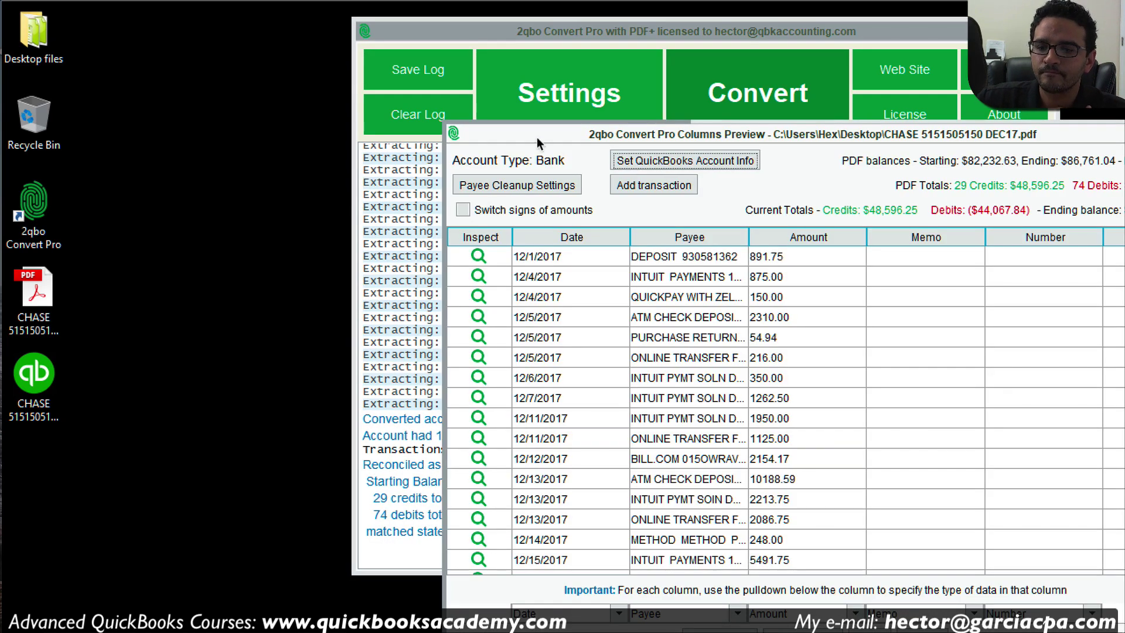
Step: Position the Columns Preview and compare totals: credits $48,596.25, ending balance $86,761.04
drag(606, 132, 362, 71)
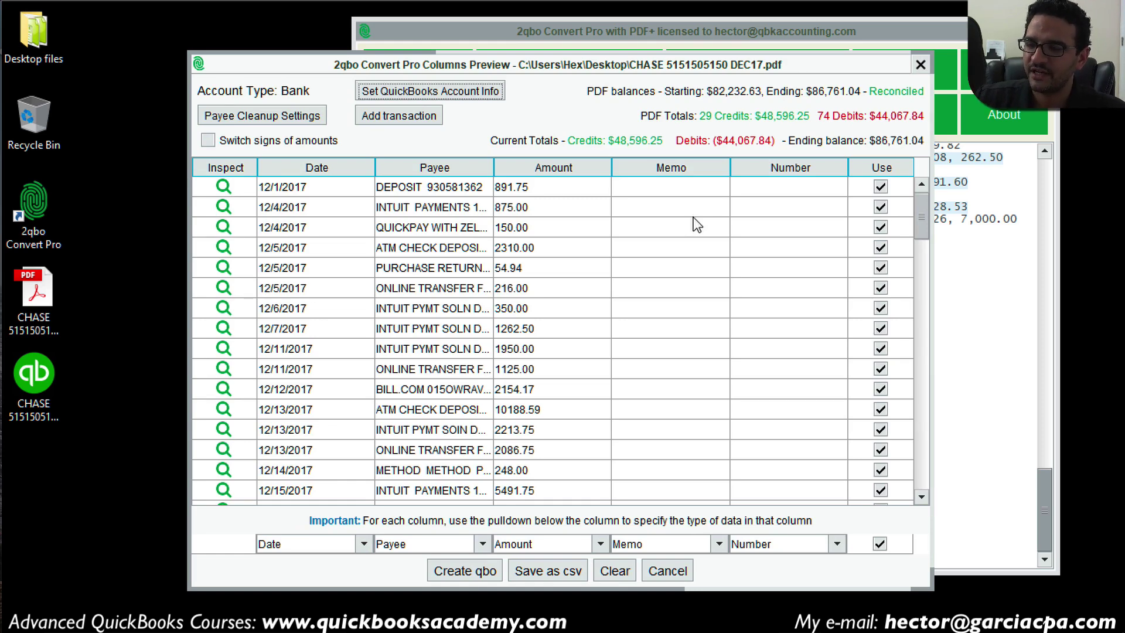
drag(924, 213, 922, 245)
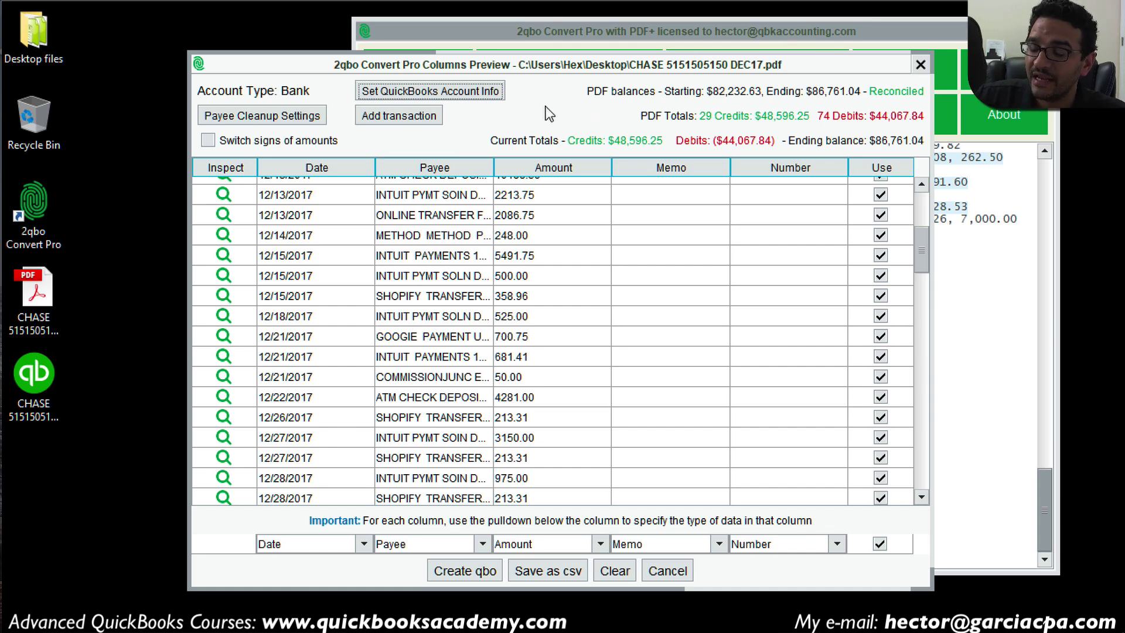
drag(726, 64, 681, 60)
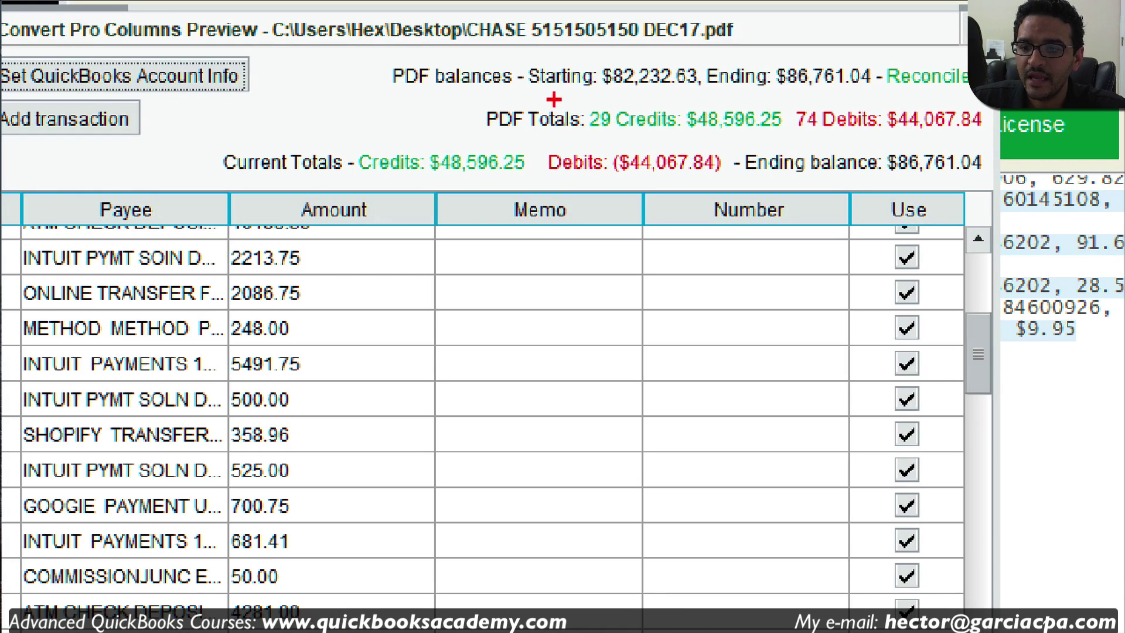
drag(534, 91, 852, 87)
mouse_move(594, 139)
mouse_down()
mouse_move(1011, 133)
mouse_move(873, 176)
mouse_move(956, 149)
mouse_up()
mouse_move(870, 44)
mouse_down()
mouse_move(888, 113)
mouse_move(970, 109)
mouse_move(976, 61)
mouse_move(867, 54)
mouse_up()
Step: Reopen the Chase statement PDF and scroll to its Checking Summary
key(Escape)
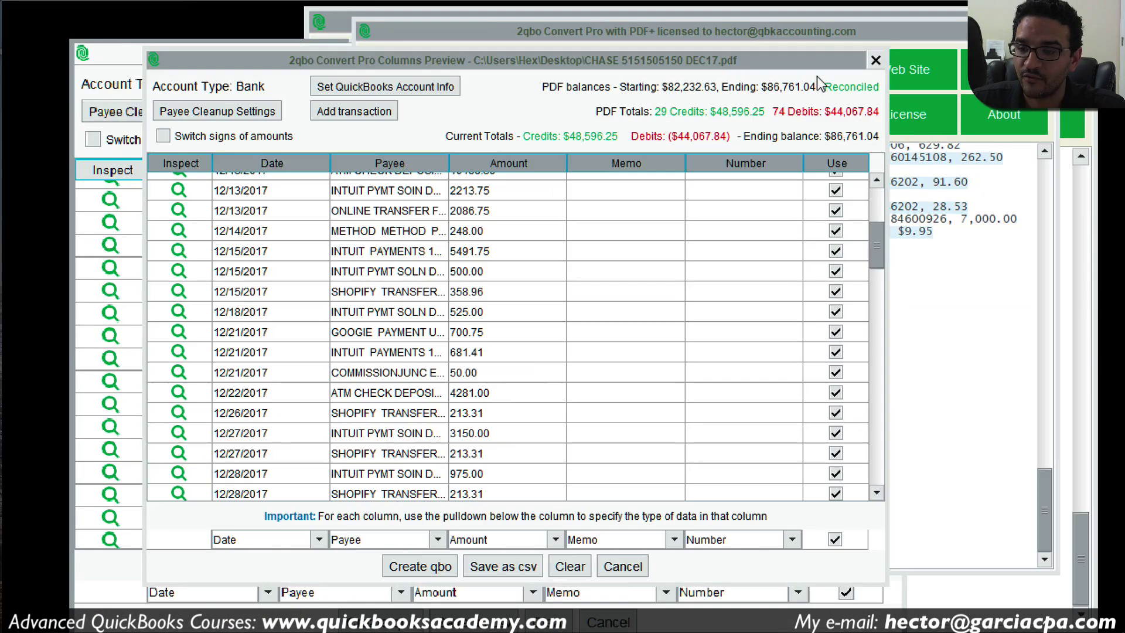
double_click(37, 296)
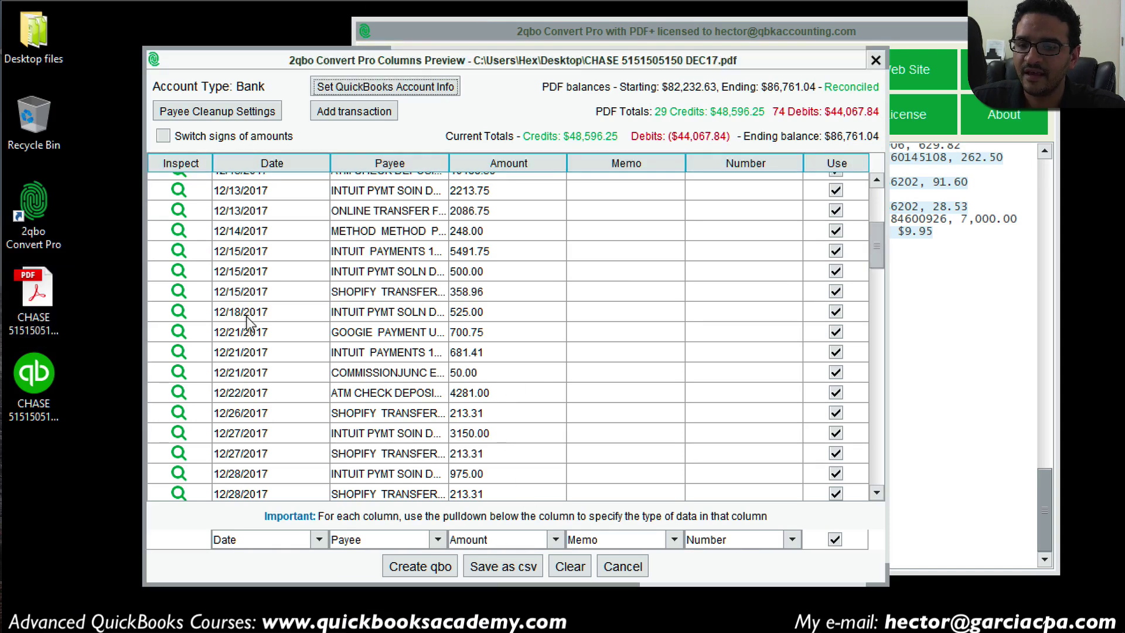
scroll(516, 474, down, 3)
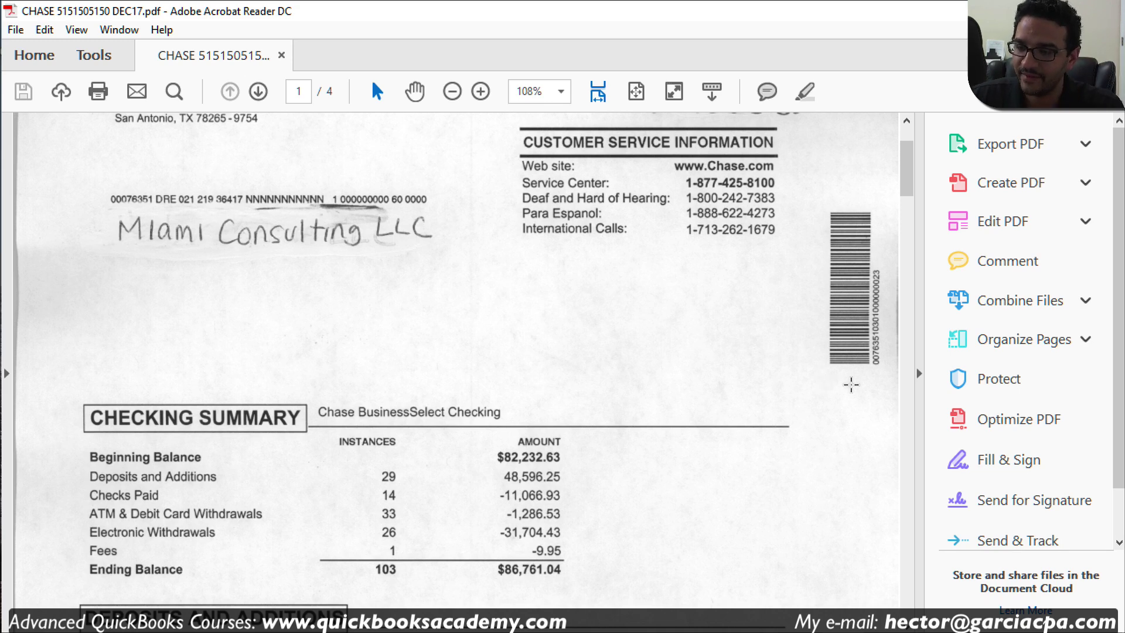
Step: Close the statement PDF after confirming the $86,761.04 ending balance
click(1107, 11)
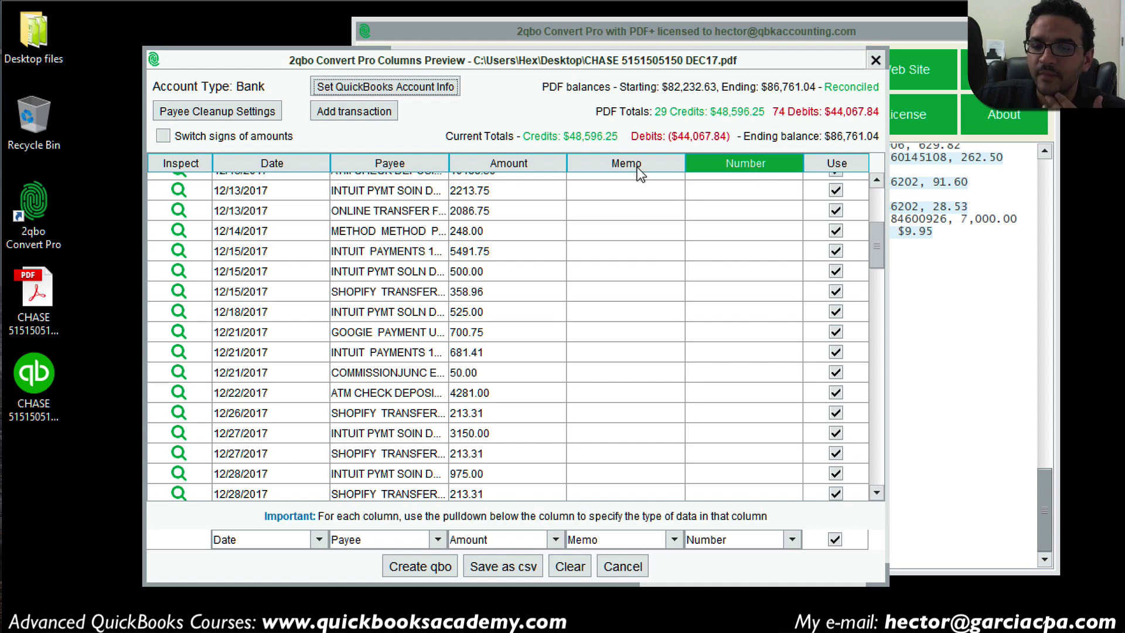
Step: Widen the Payee column and select the LRS USATAXPYMT payee dated 12/5/2017
drag(497, 155, 537, 155)
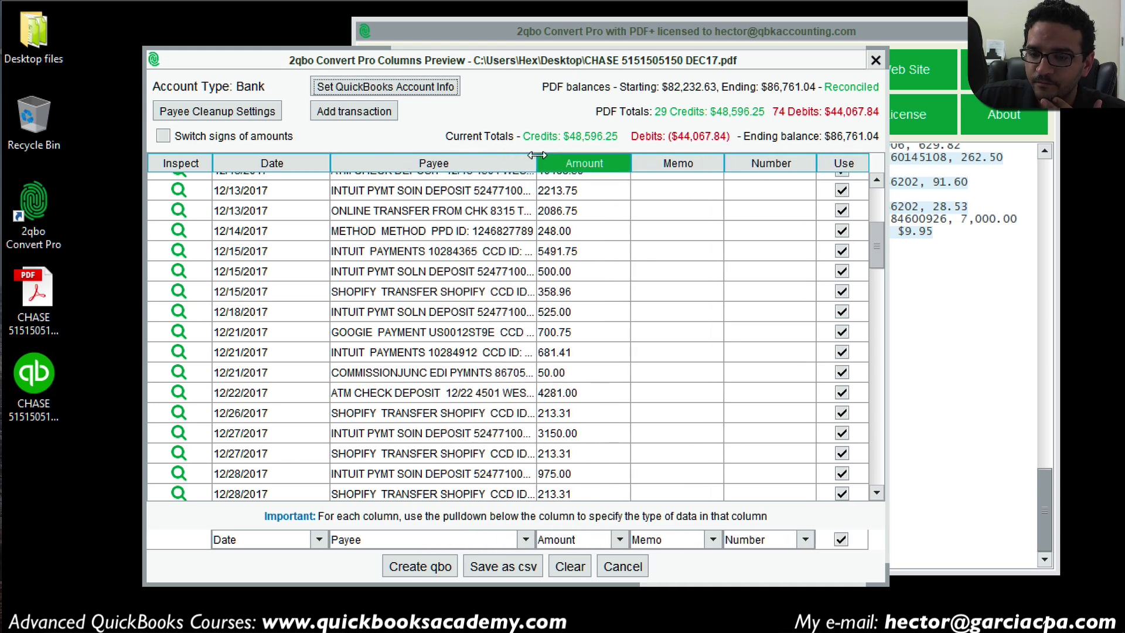
drag(873, 235, 878, 373)
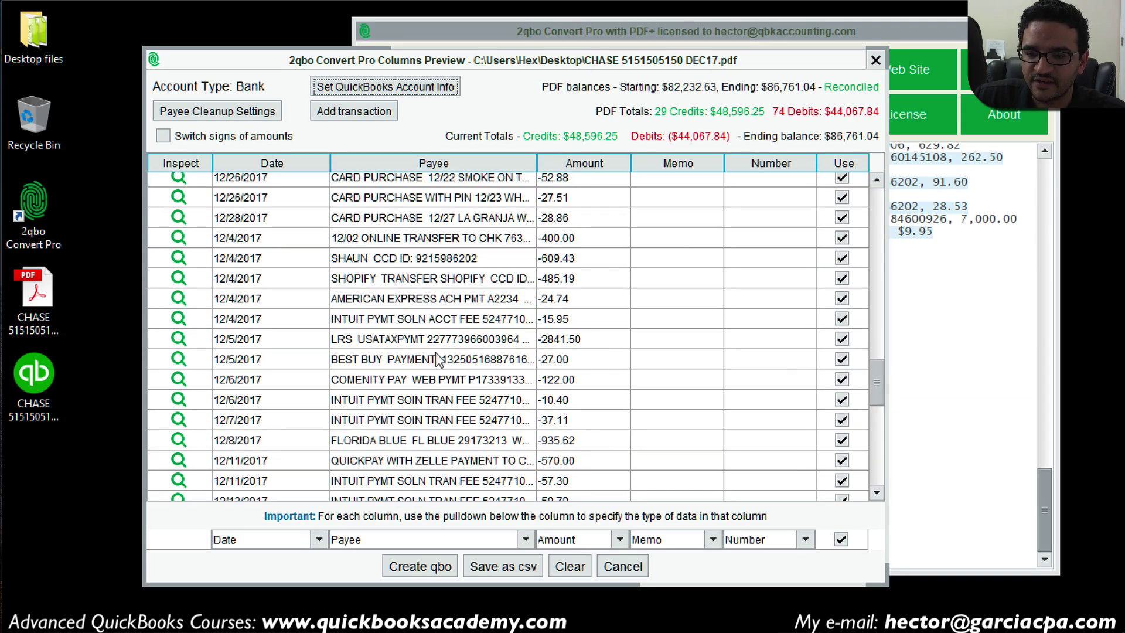
click(364, 341)
key(ctrl+1)
click(334, 341)
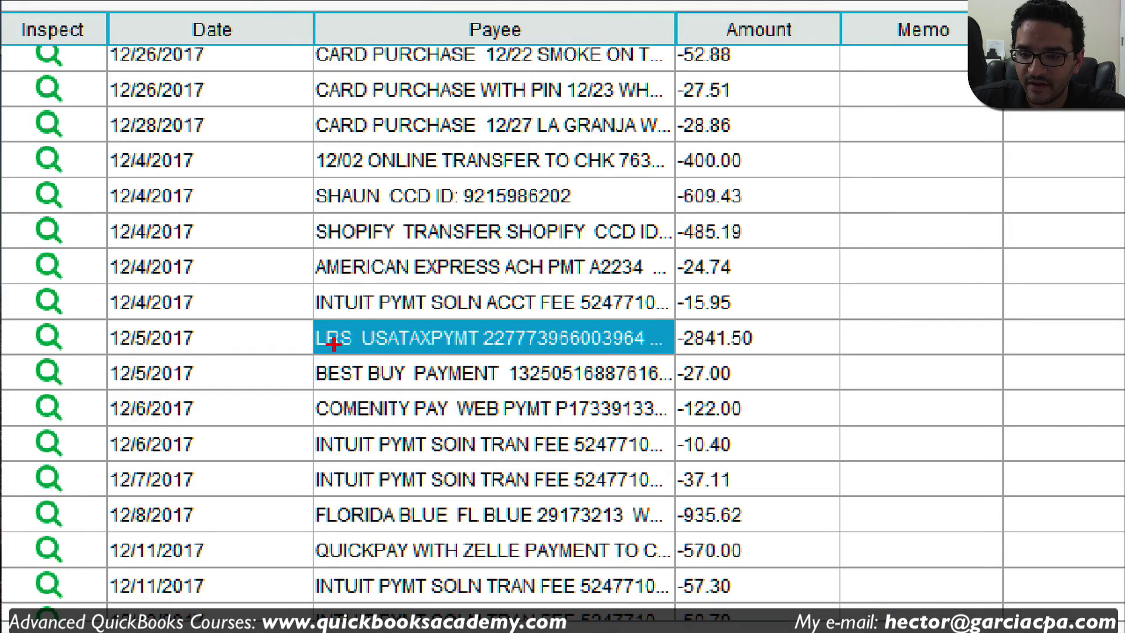
mouse_move(358, 317)
mouse_down()
mouse_move(287, 333)
mouse_move(393, 357)
mouse_move(343, 317)
mouse_up()
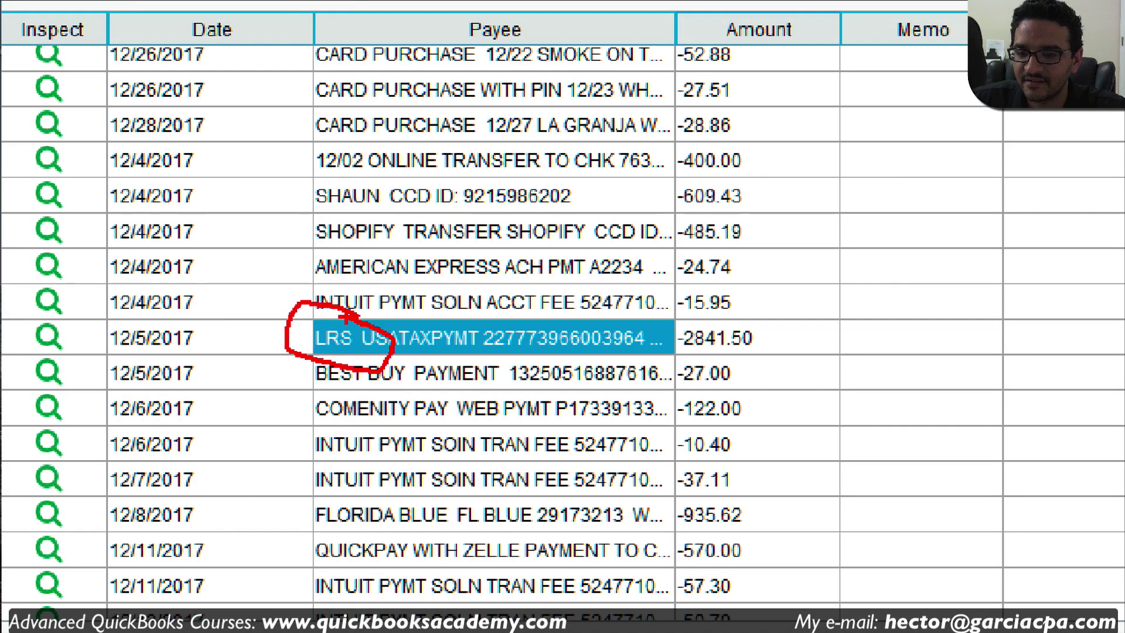
Step: Inspect the 12/5/2017 row's source image, which reads 'Irs Usataxpymt'
key(Escape)
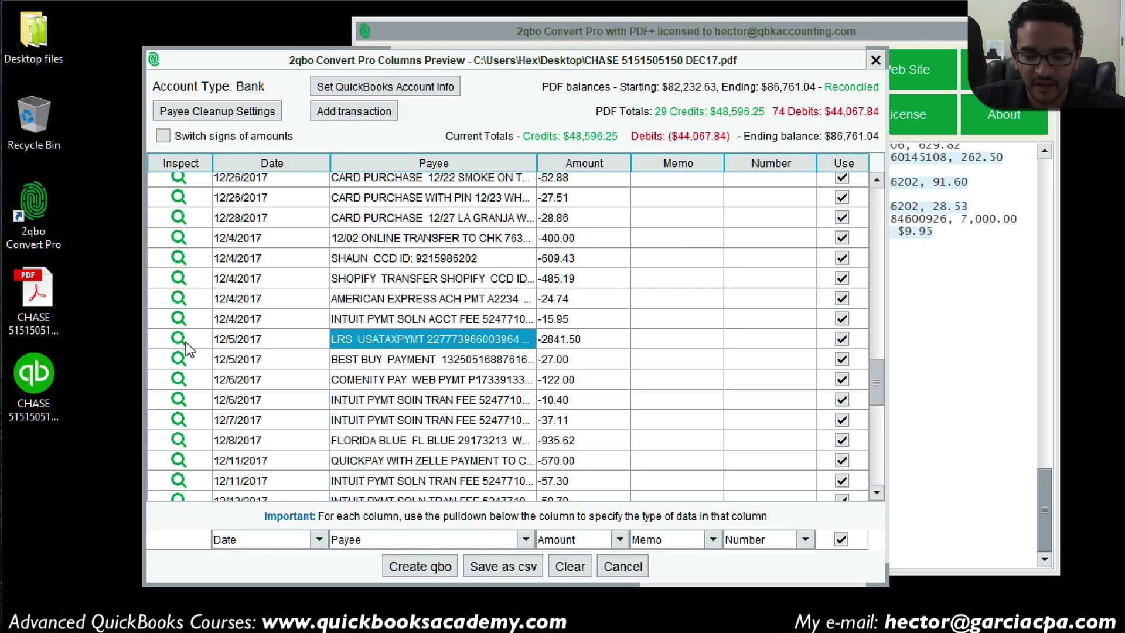
click(179, 341)
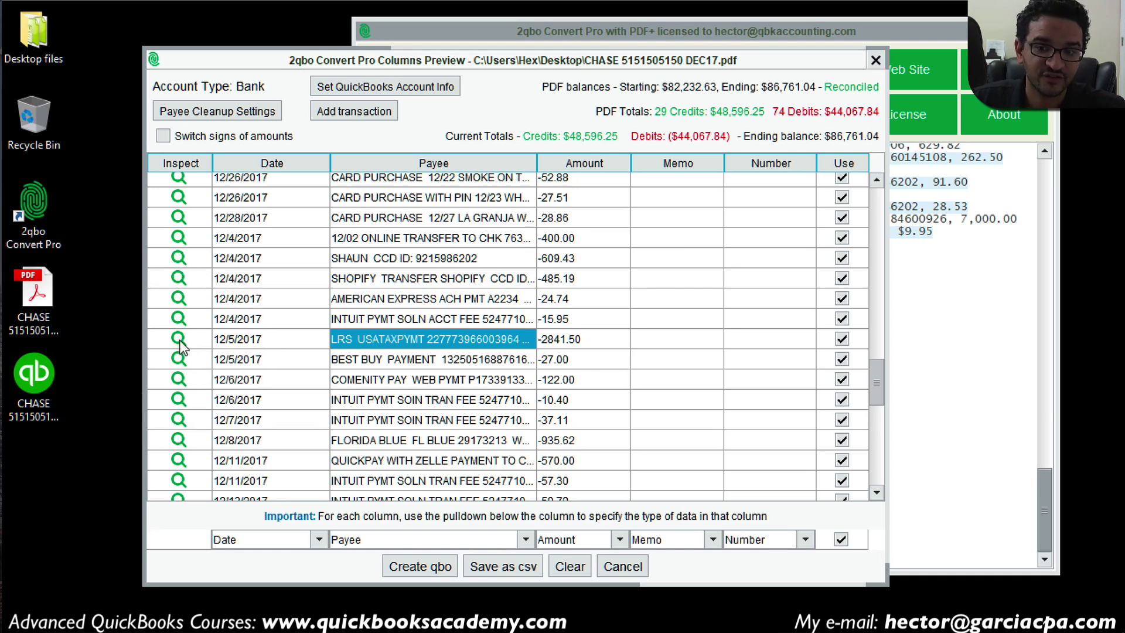
click(179, 341)
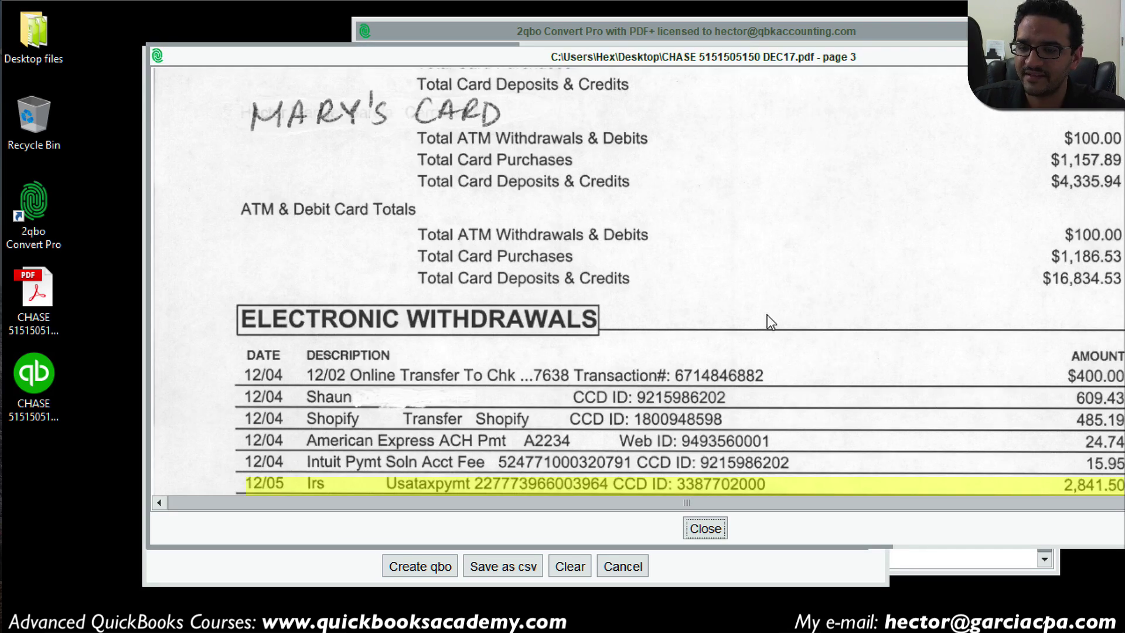
scroll(744, 346, down, 2)
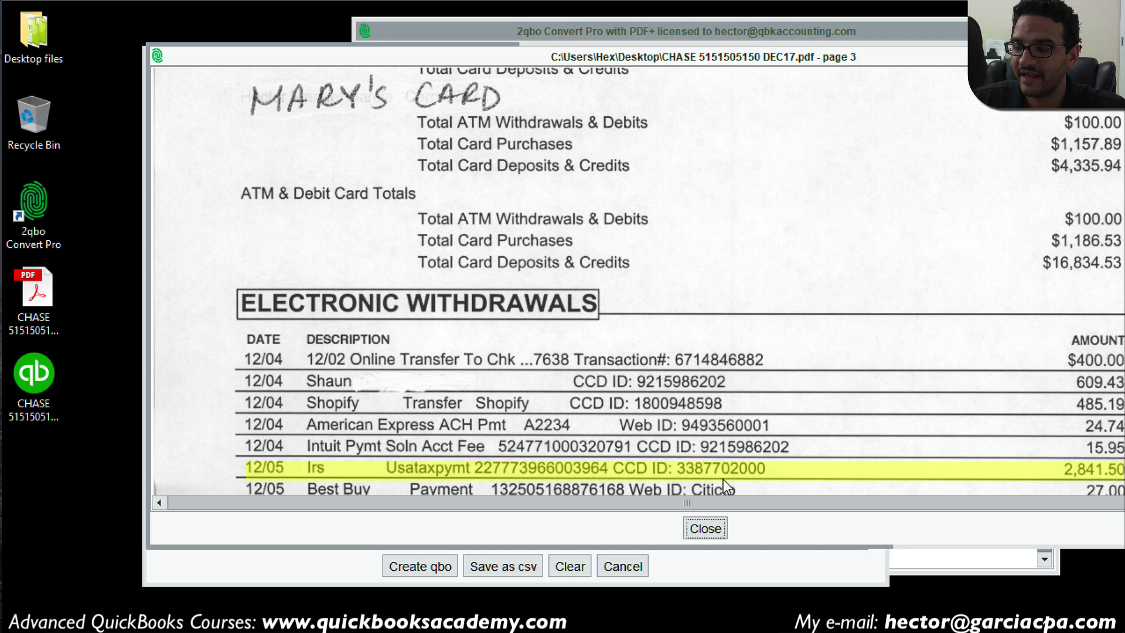
drag(350, 57, 683, 16)
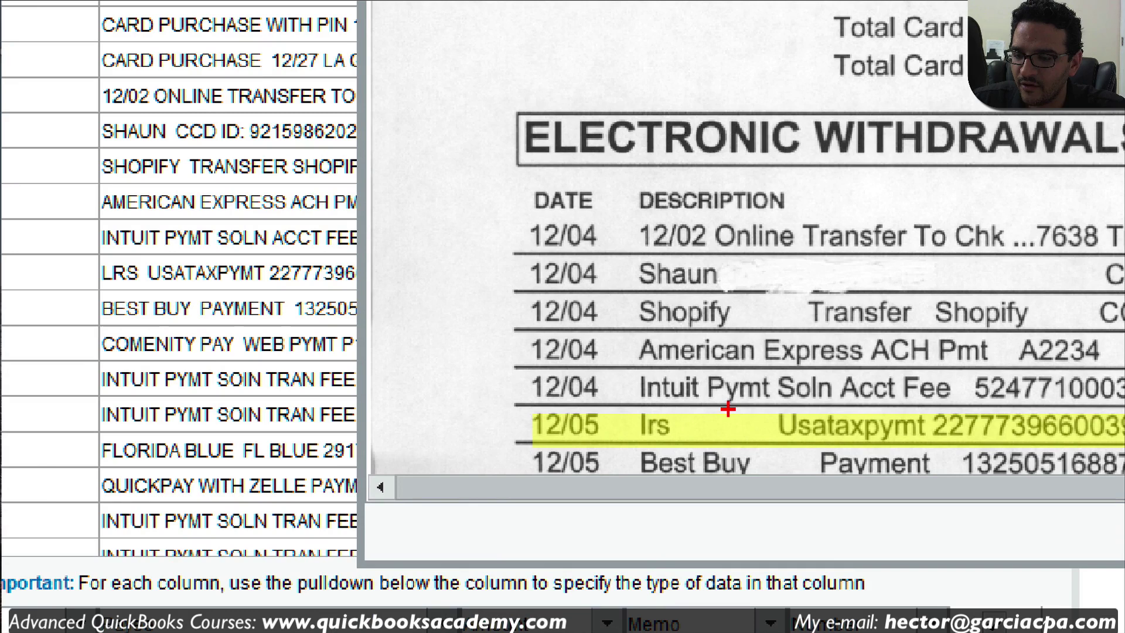
mouse_move(690, 418)
mouse_down()
mouse_move(628, 409)
mouse_move(692, 466)
mouse_move(717, 405)
mouse_up()
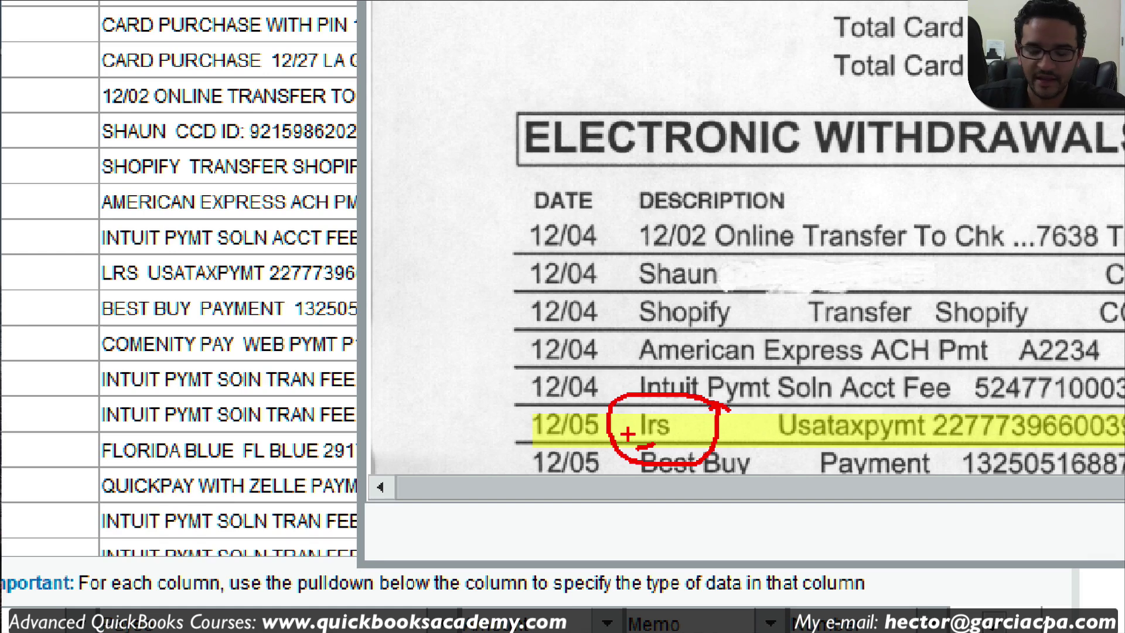
key(Escape)
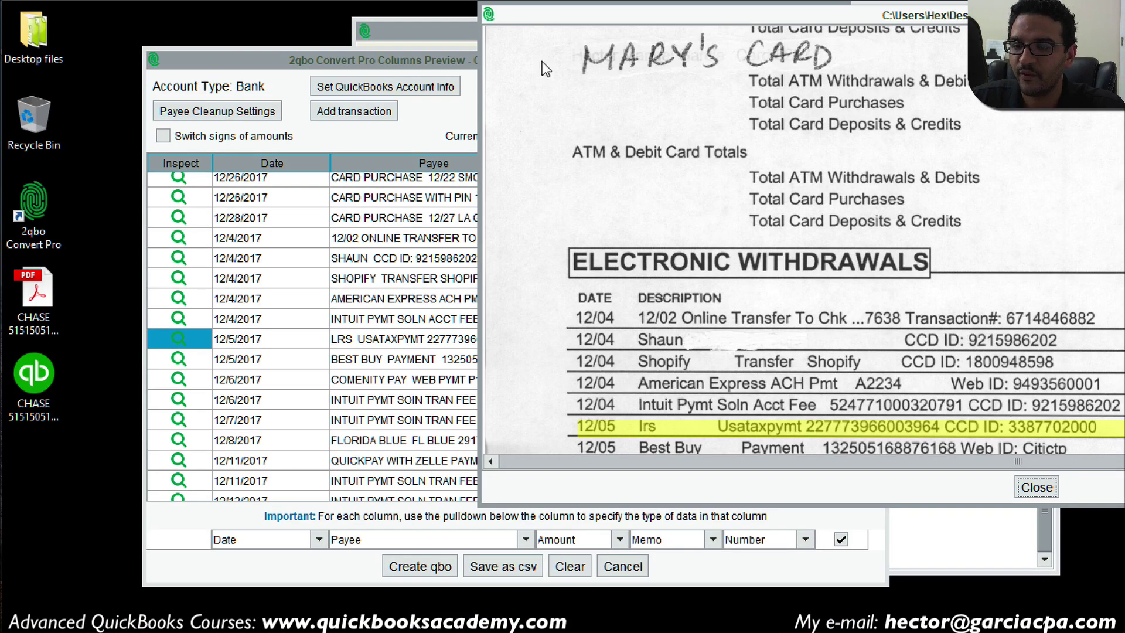
Step: Change the 12/5/2017 payee's L to I, then create the .qbo file of 103 transactions
click(1038, 487)
click(336, 345)
click(337, 345)
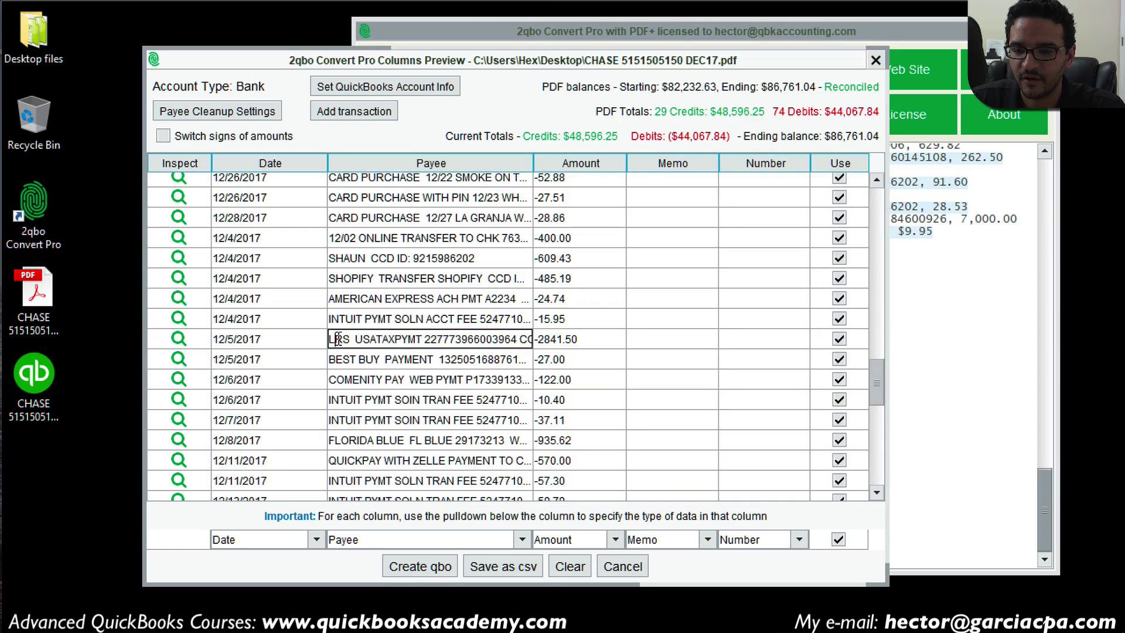
double_click(338, 344)
key(BackSpace)
text(I)
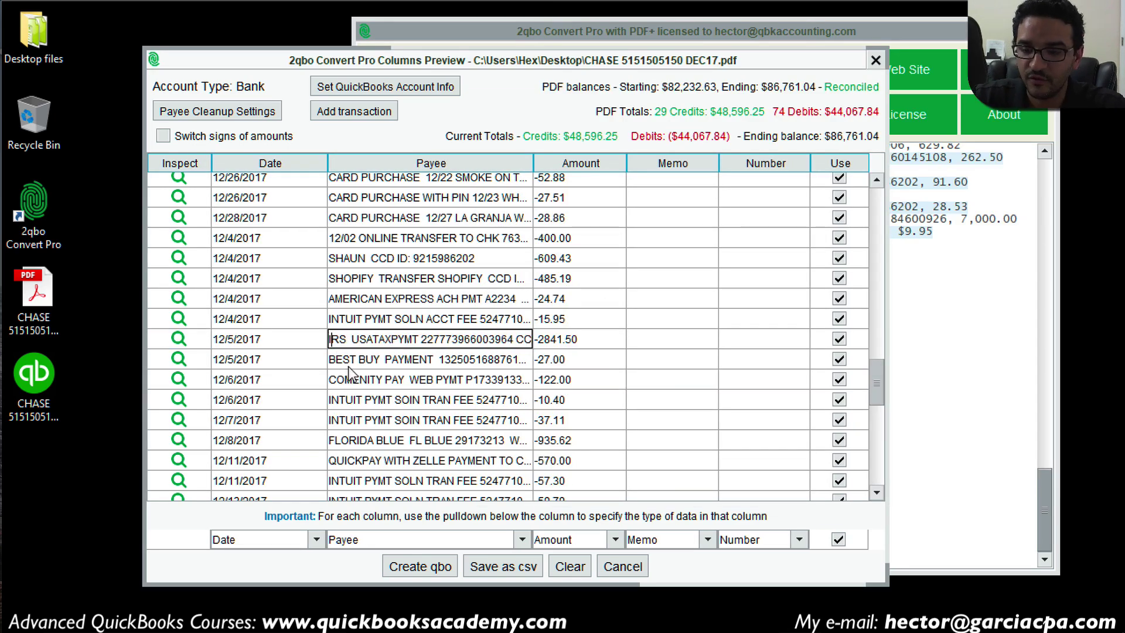
click(413, 363)
scroll(412, 410, down, 1)
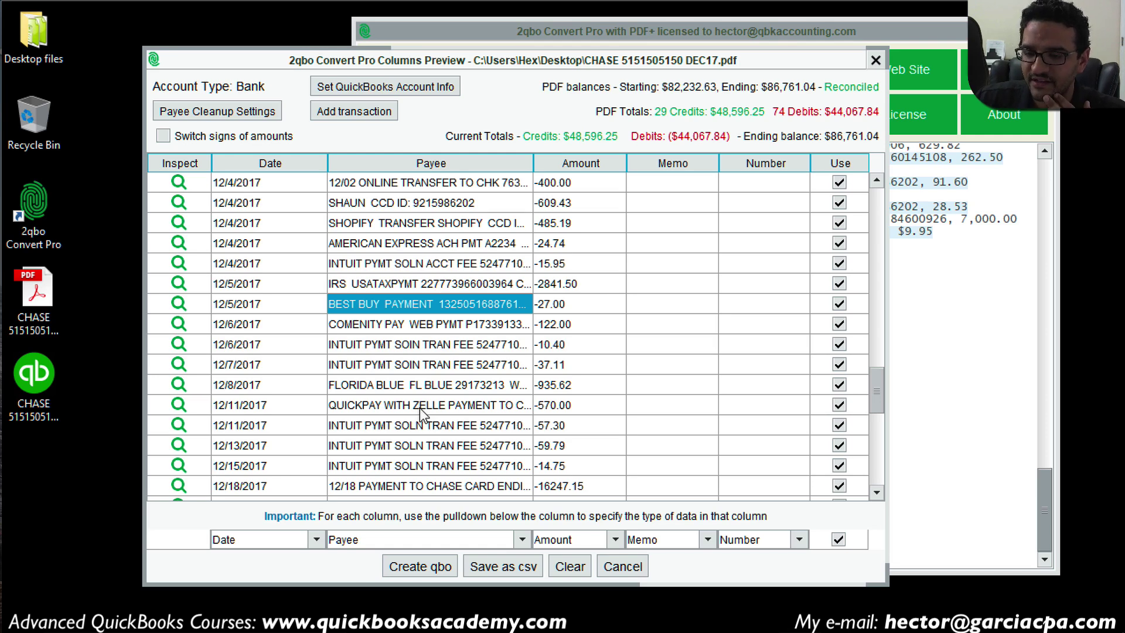
click(432, 568)
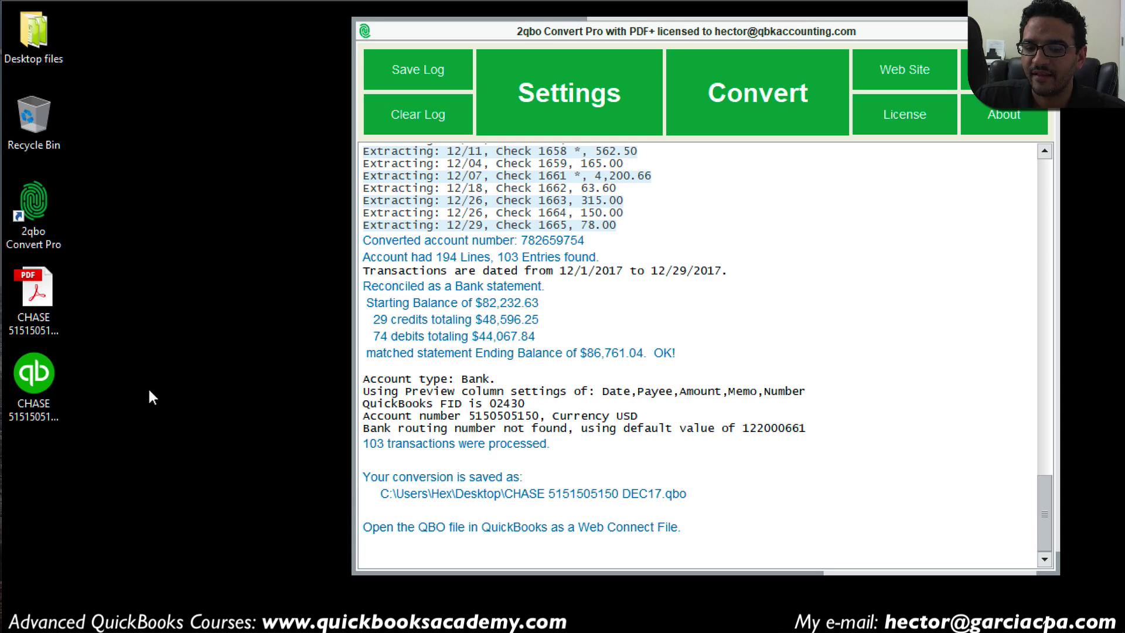
click(47, 384)
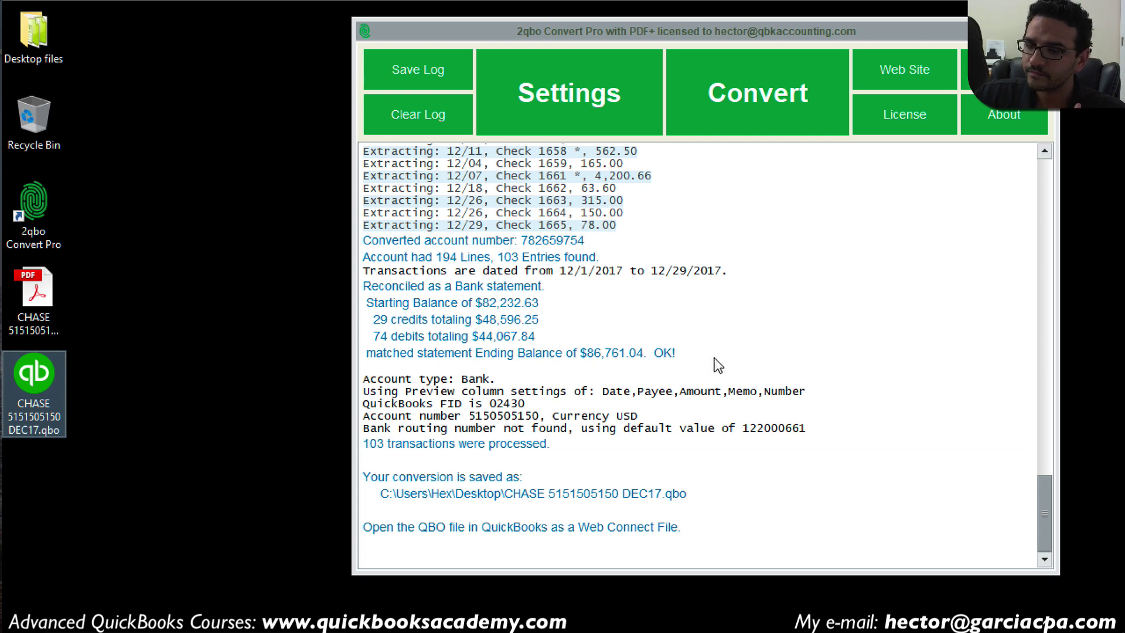
Step: Re-preview the Chase December transactions and save them as a CSV file on the desktop
click(762, 100)
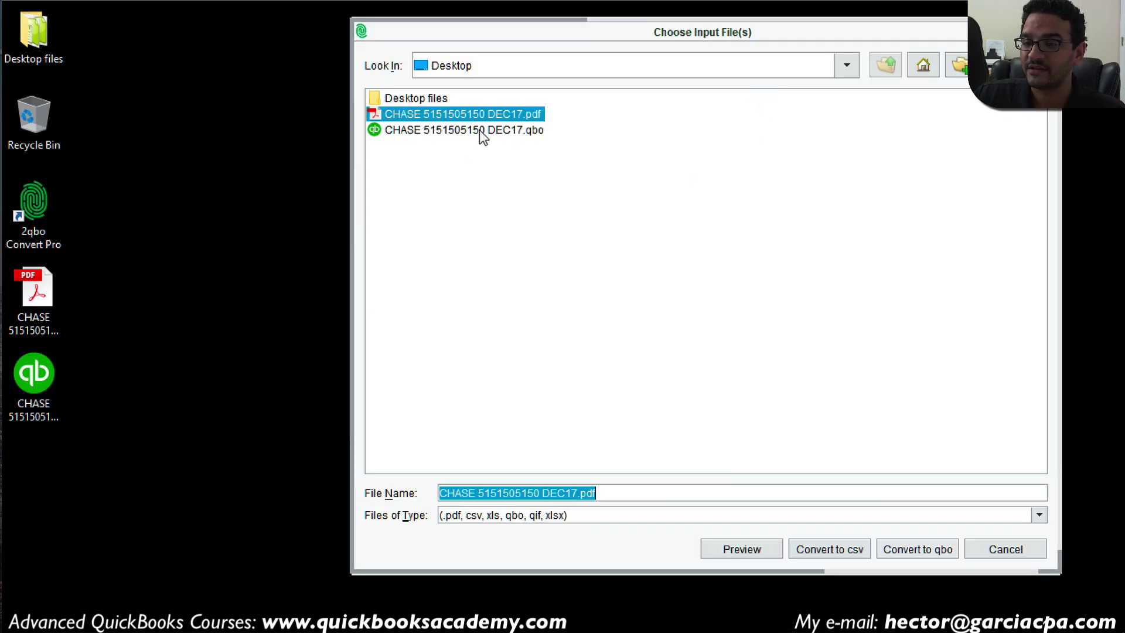
click(741, 549)
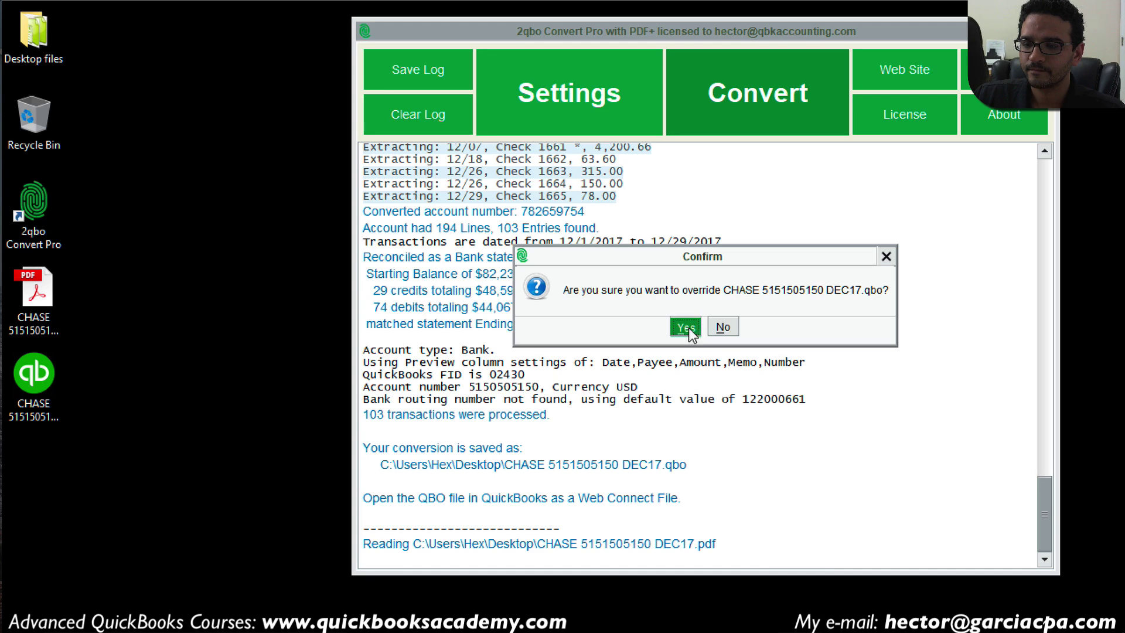
click(688, 328)
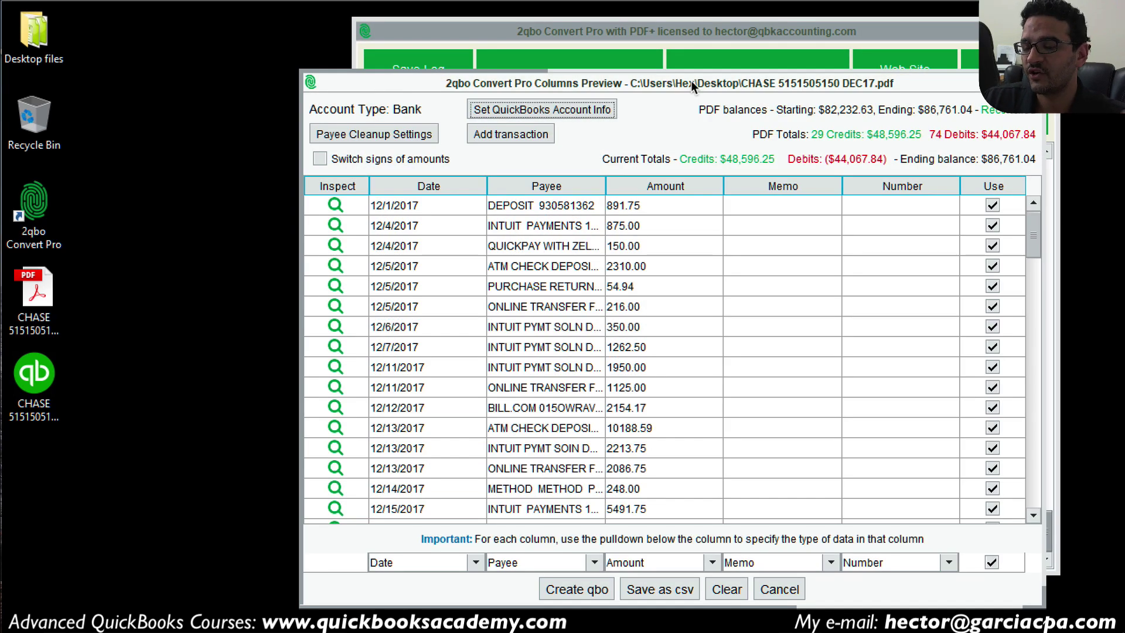
drag(691, 84, 653, 50)
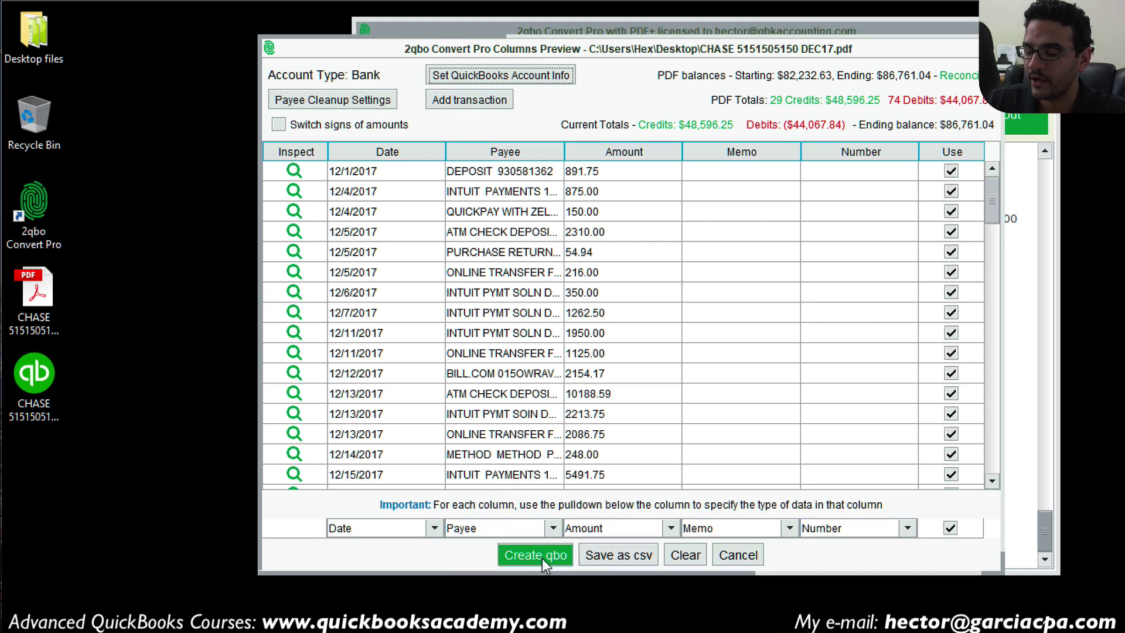
click(623, 557)
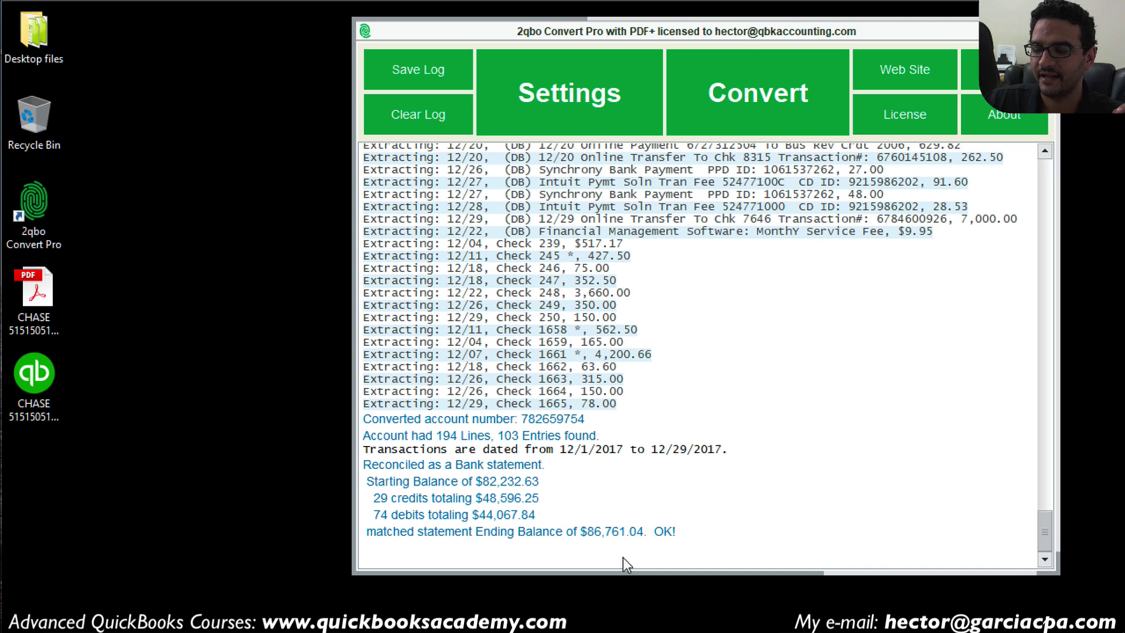
click(35, 461)
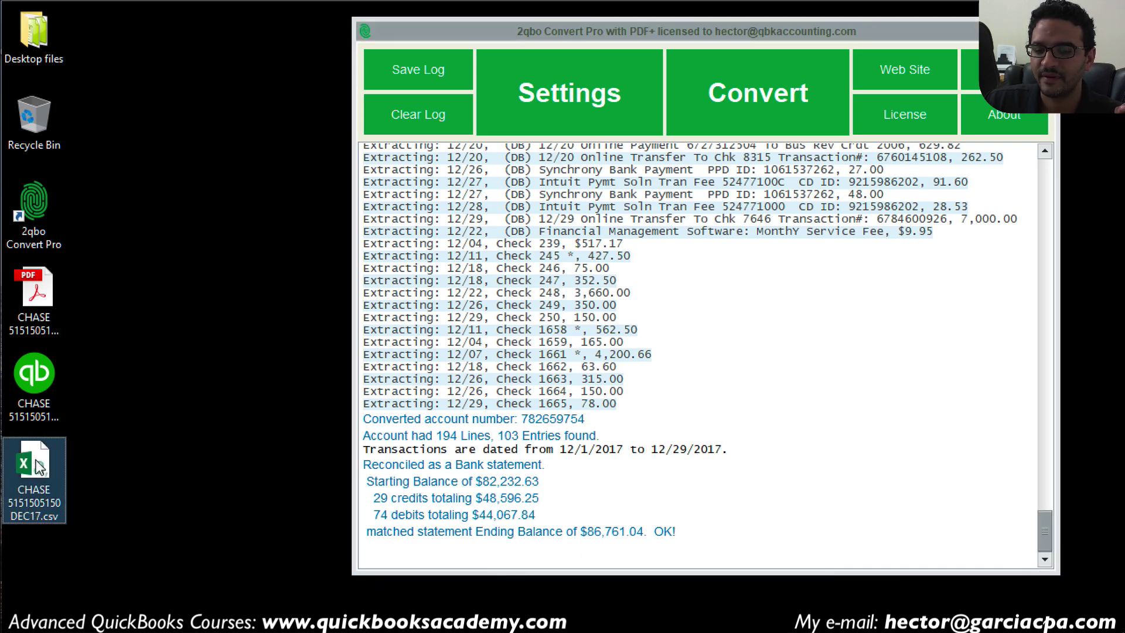
Step: Open the Chase CSV in Excel, autofit columns A and B, and narrow column C to the amounts
double_click(41, 460)
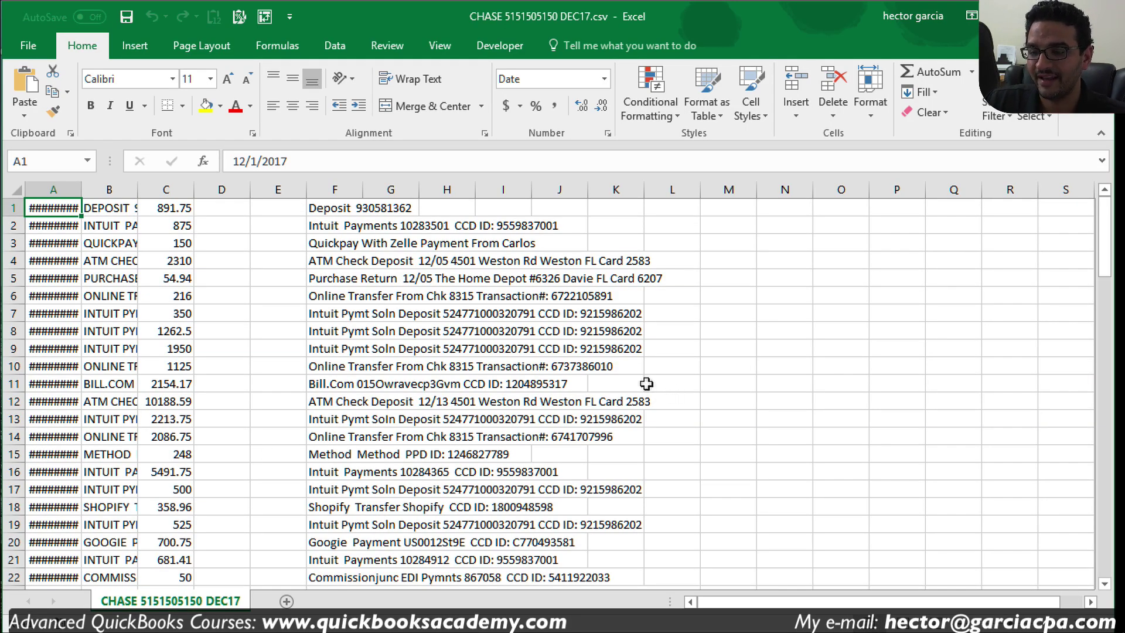
click(559, 350)
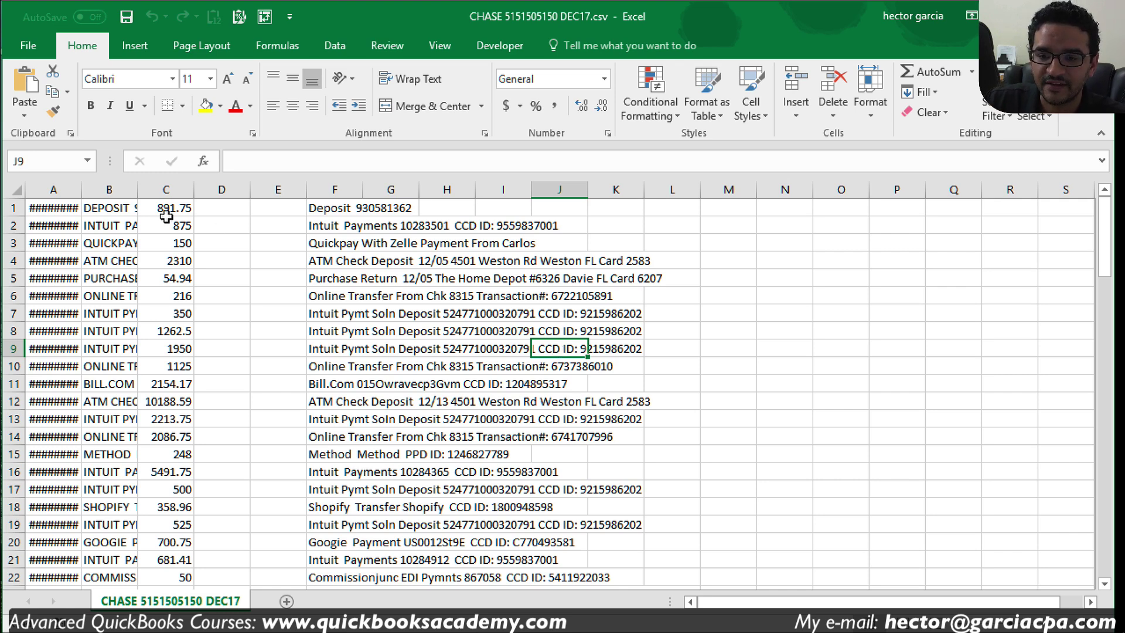
click(67, 189)
double_click(81, 189)
click(175, 258)
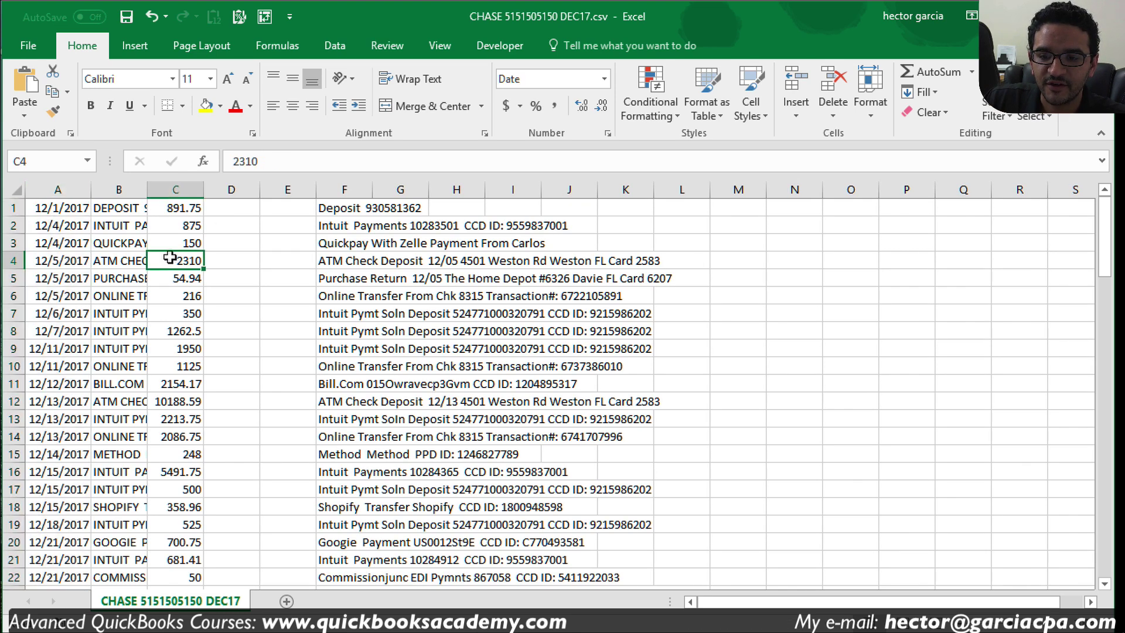
double_click(147, 189)
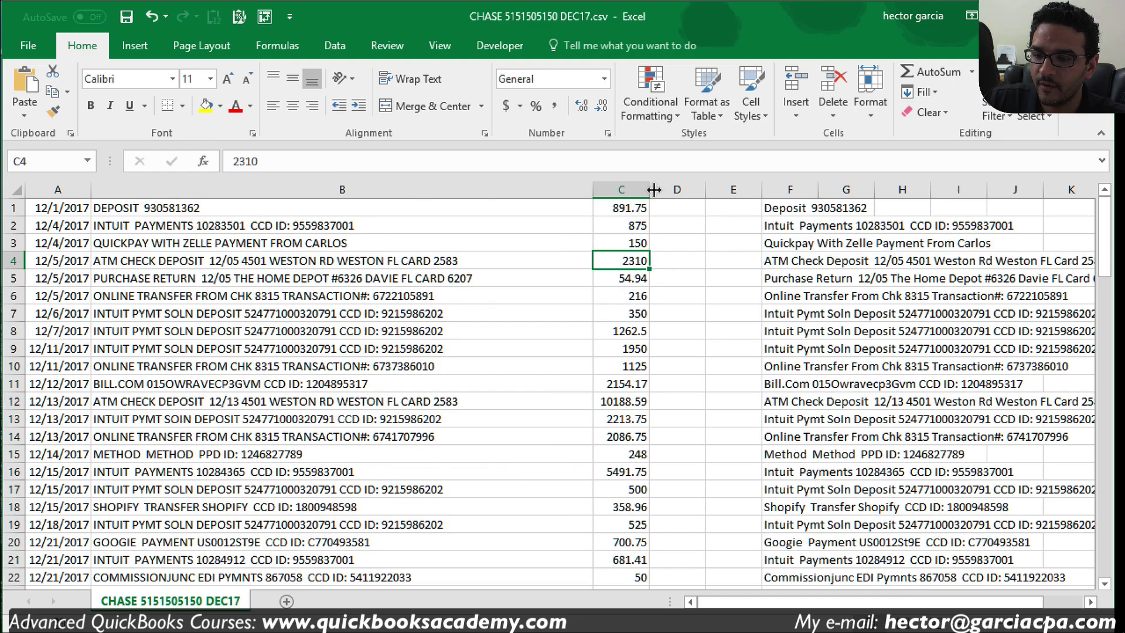
drag(649, 189, 636, 189)
scroll(605, 334, down, 13)
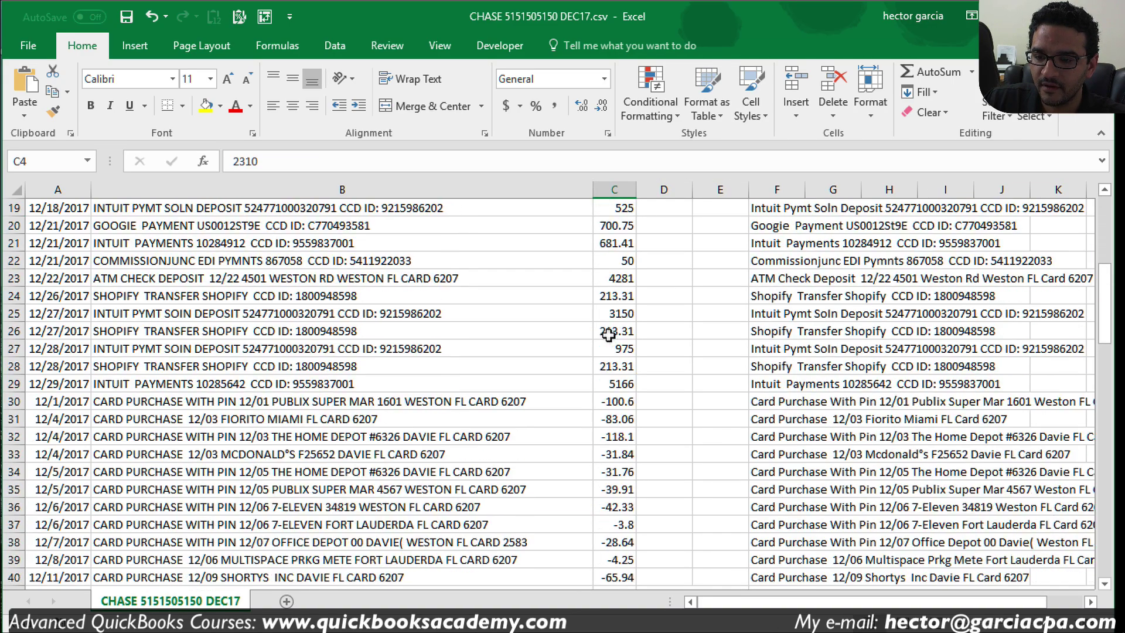
scroll(609, 335, up, 13)
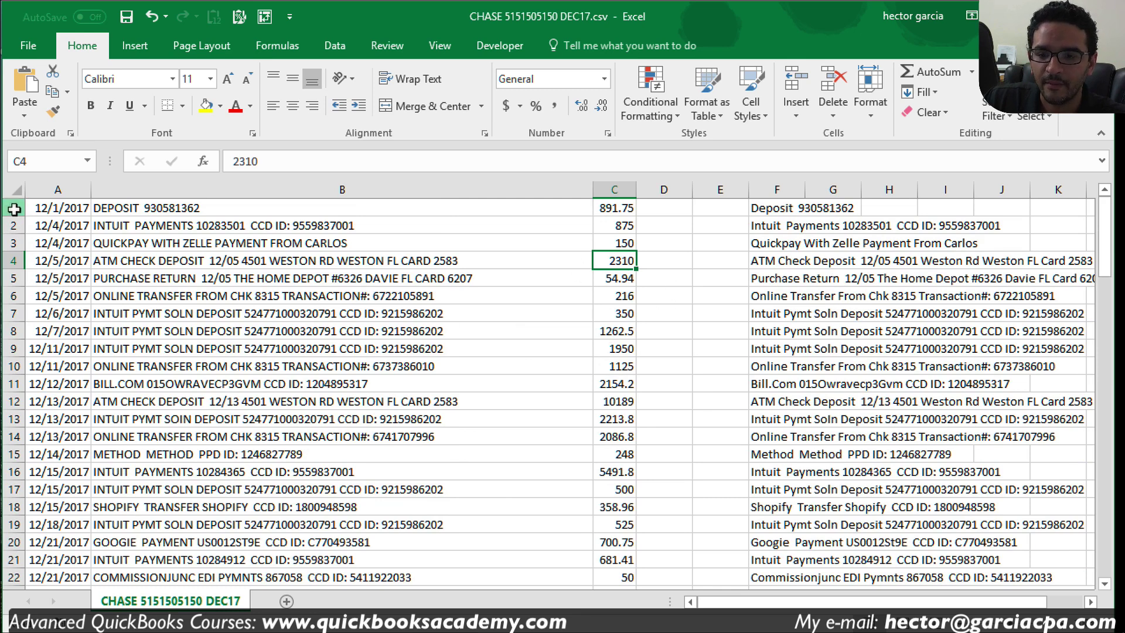
Step: Insert a header row reading Date, Payee, Amount and Description above the data
click(12, 208)
right_click(13, 208)
click(36, 326)
click(64, 209)
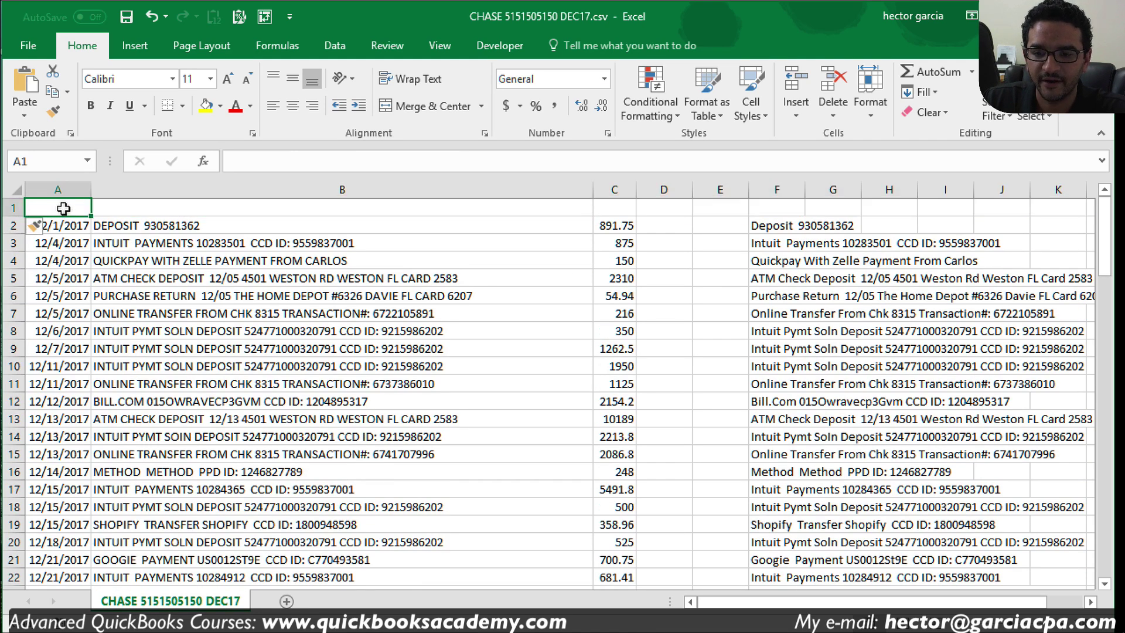
text(Date)
key(Tab)
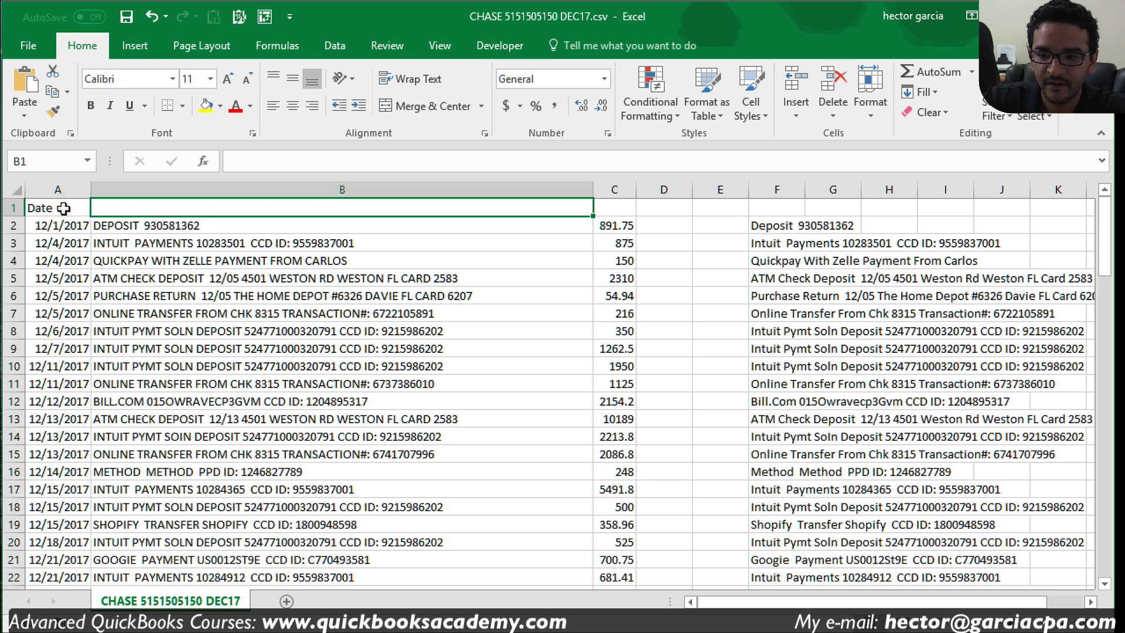
text(Payee)
key(Tab)
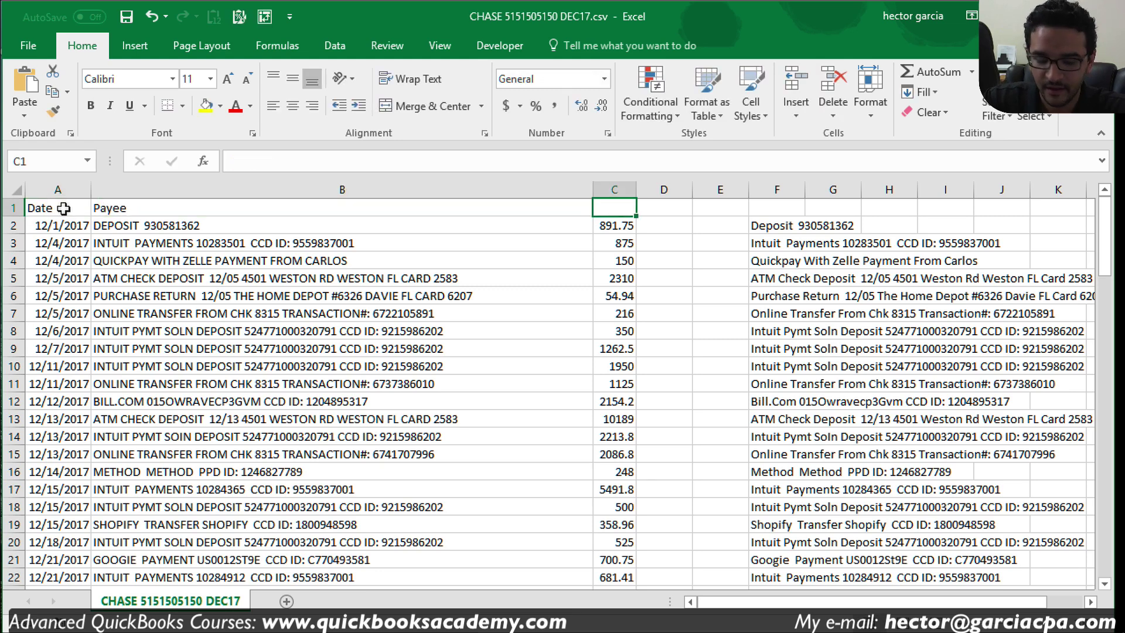
text(Amoun)
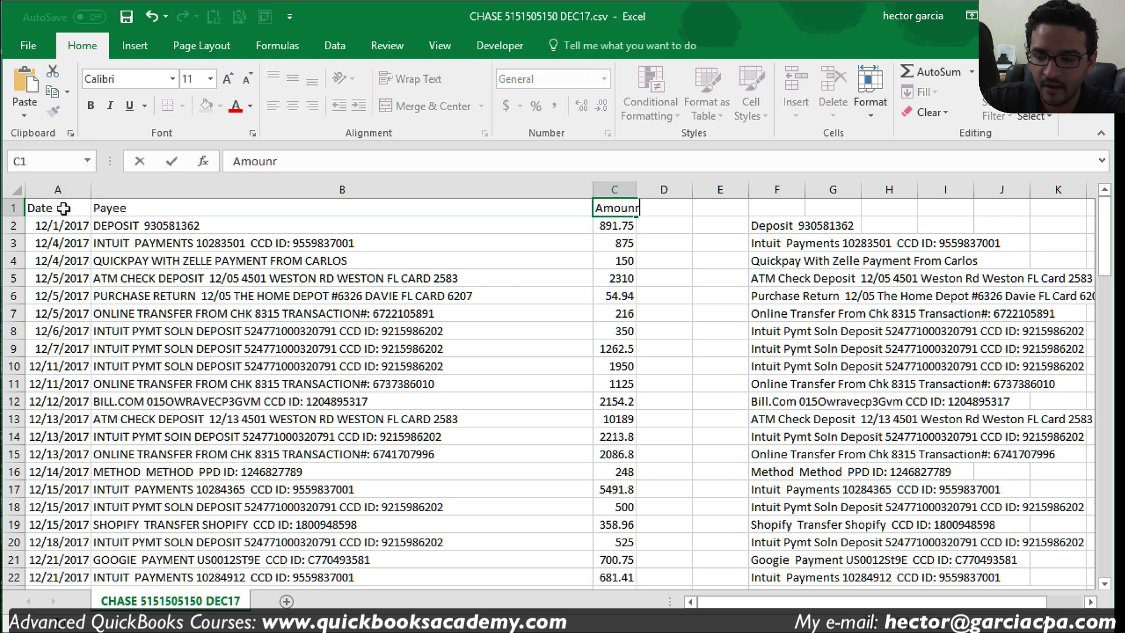
text(t)
key(Tab)
key(Tab)
key(Tab)
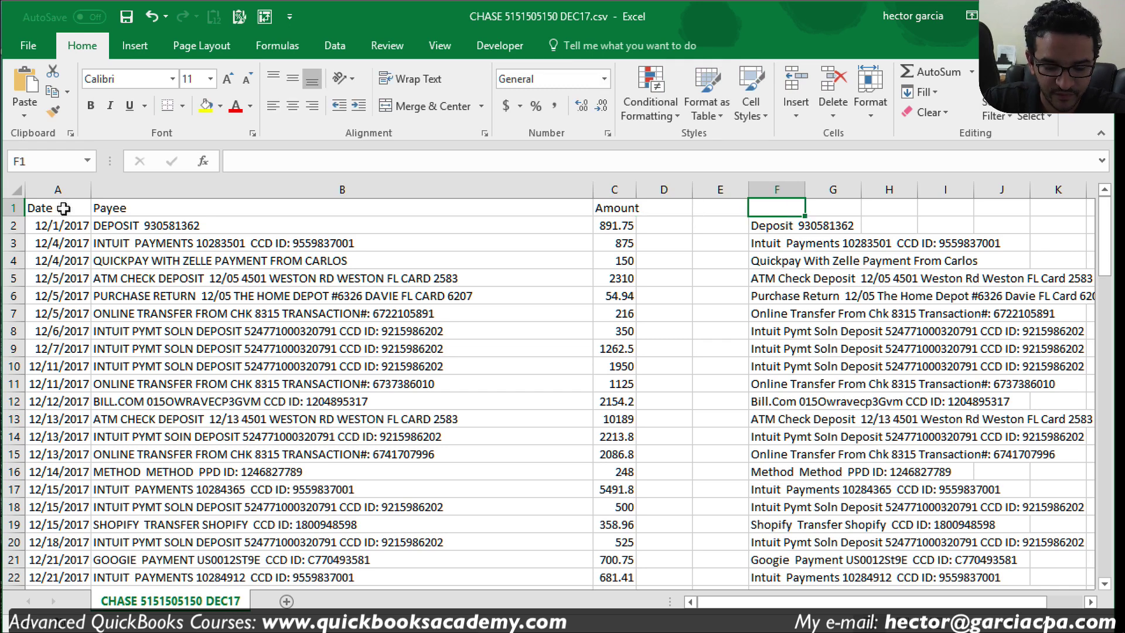
text(Description)
key(Return)
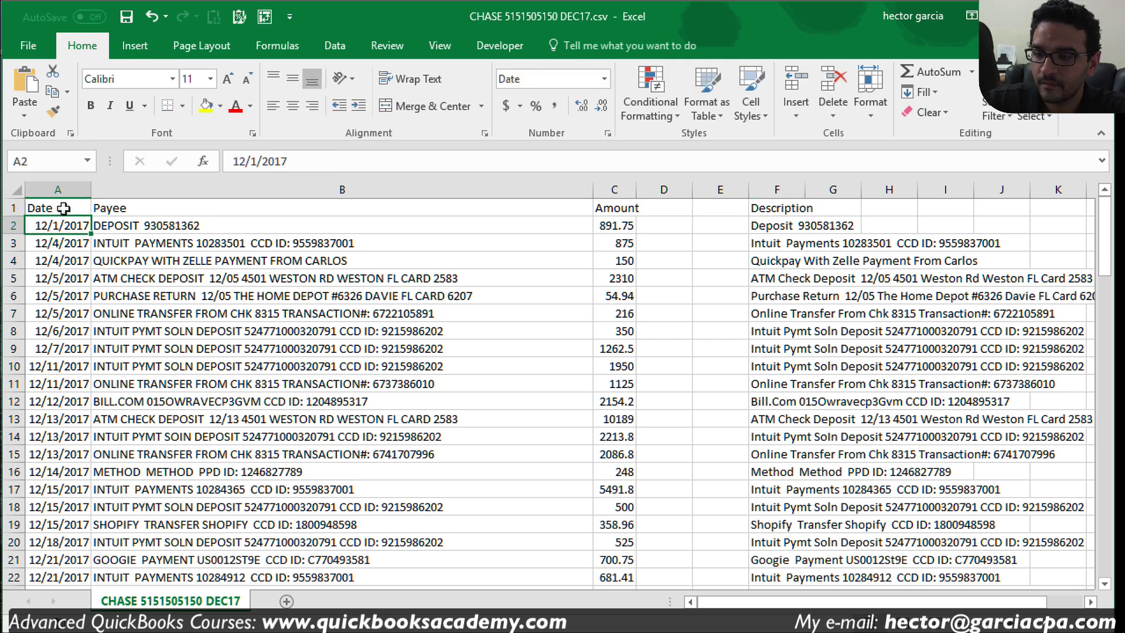
Step: Delete the empty column D and enter 'Check Number' as its header in D1
drag(664, 190, 714, 189)
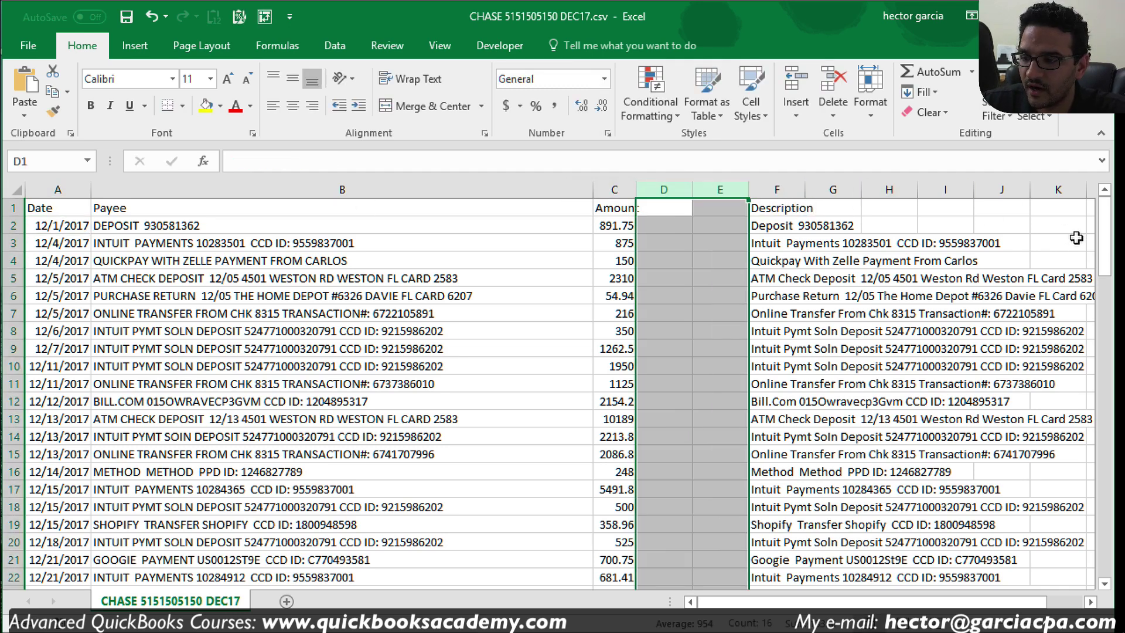
drag(1105, 241, 1121, 202)
click(664, 189)
right_click(658, 194)
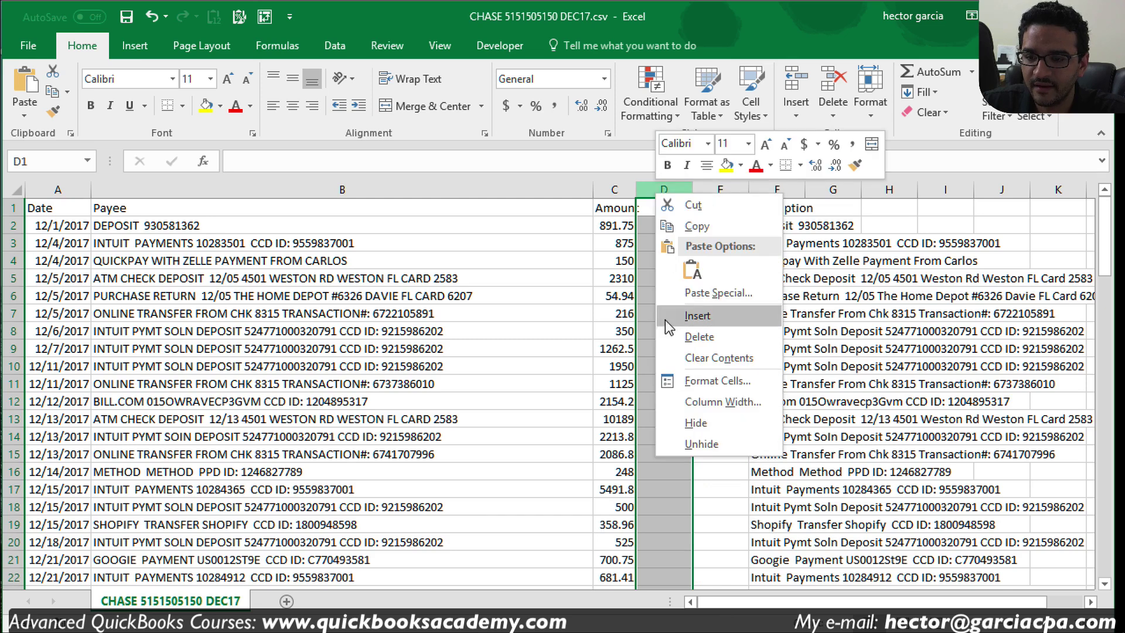
click(699, 336)
click(674, 210)
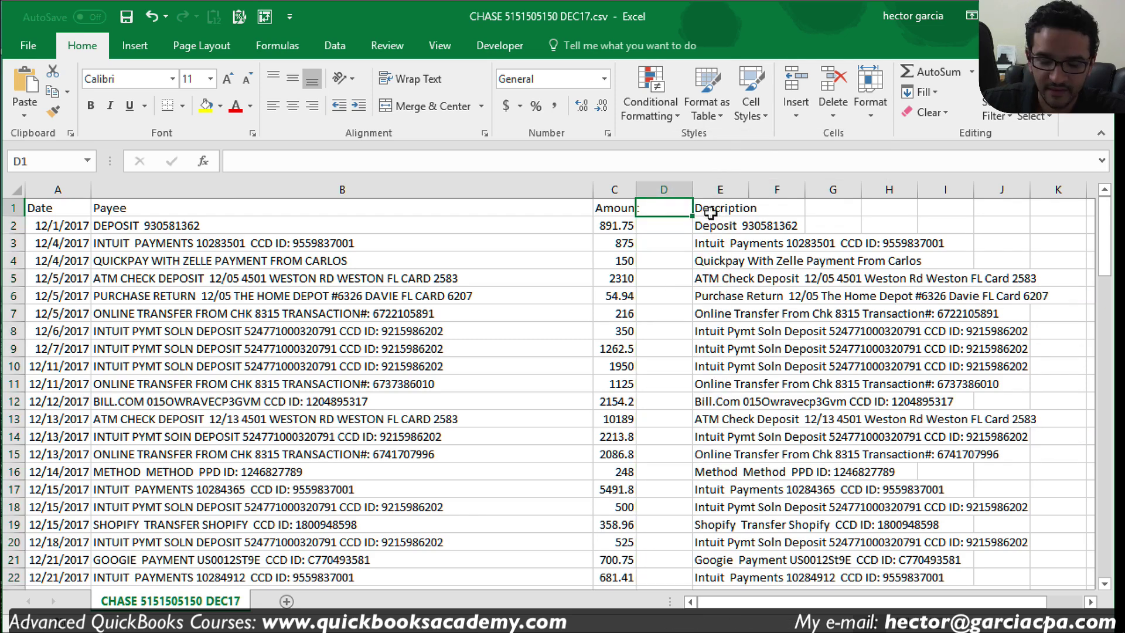
text(Check MN)
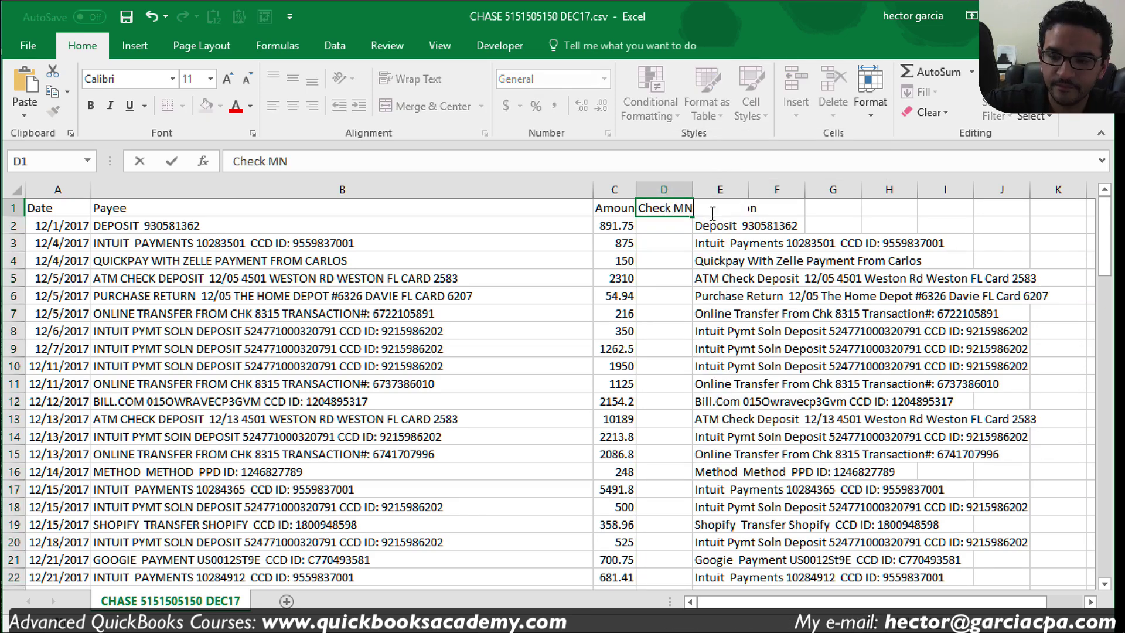
key(BackSpace)
key(BackSpace)
text(Number)
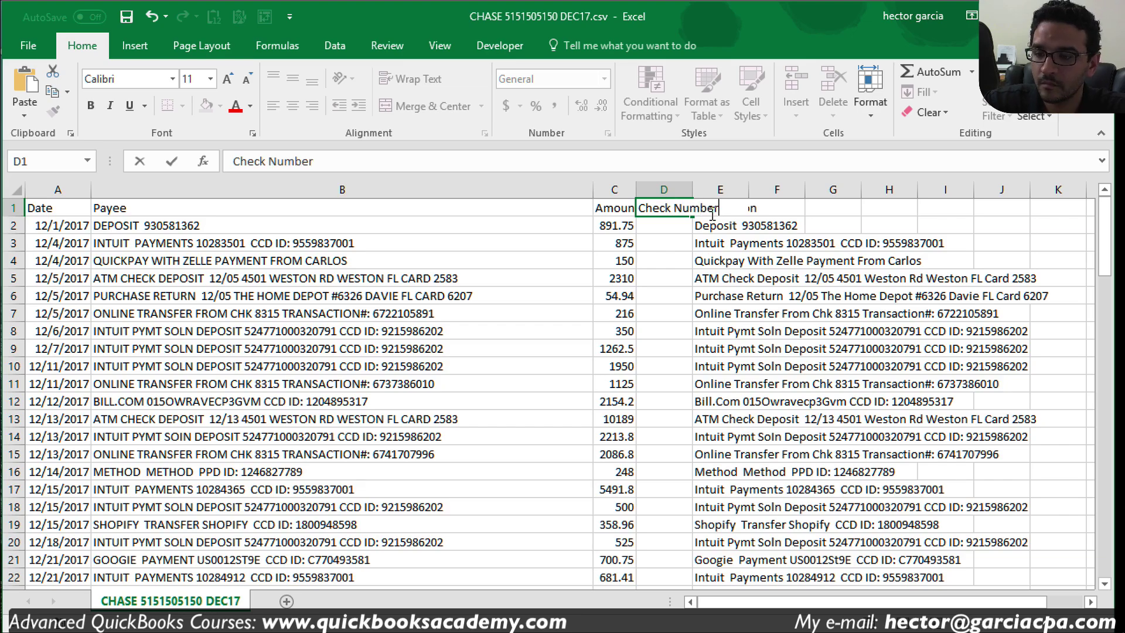
key(Return)
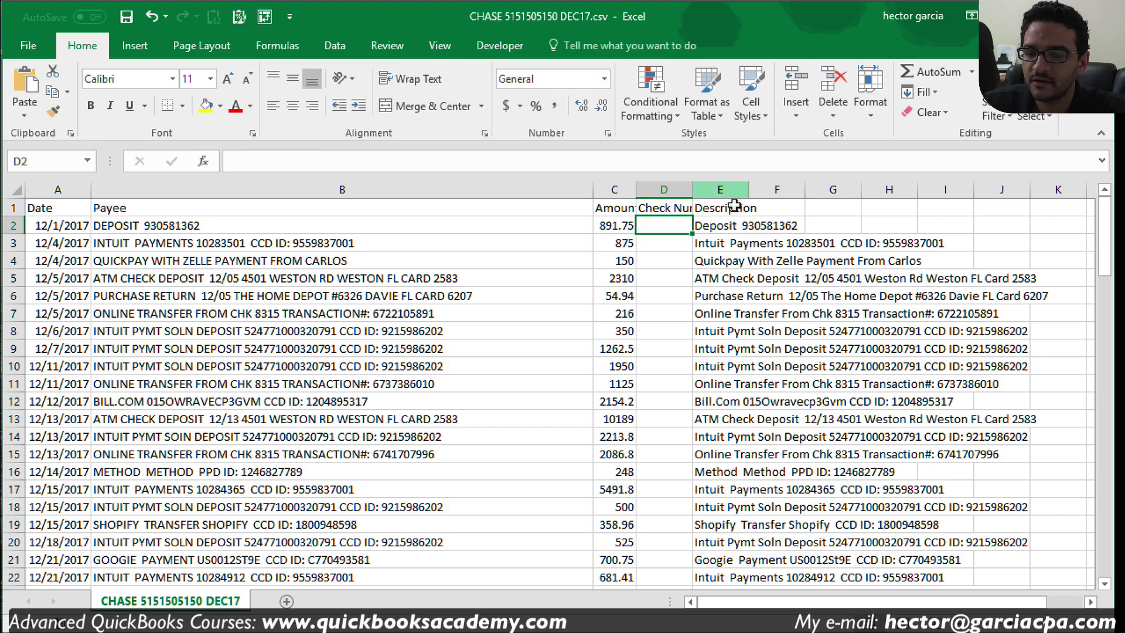
Step: Widen the Description column E and rename its header to 'Memo'
mouse_move(1105, 236)
mouse_down()
mouse_move(1101, 560)
mouse_move(1102, 249)
mouse_up()
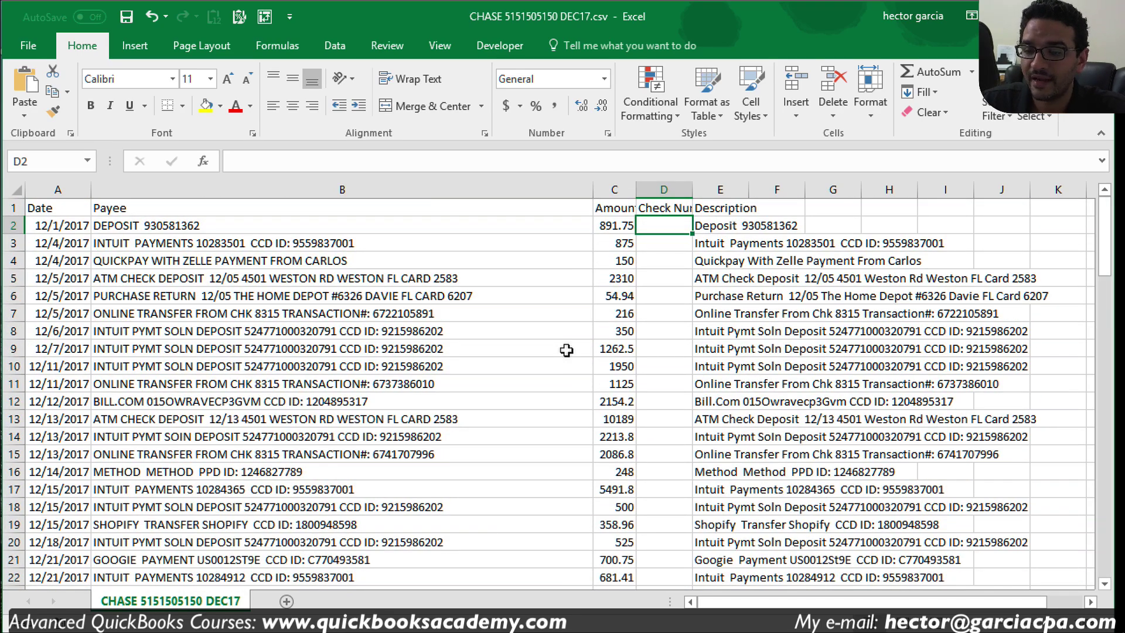
click(726, 180)
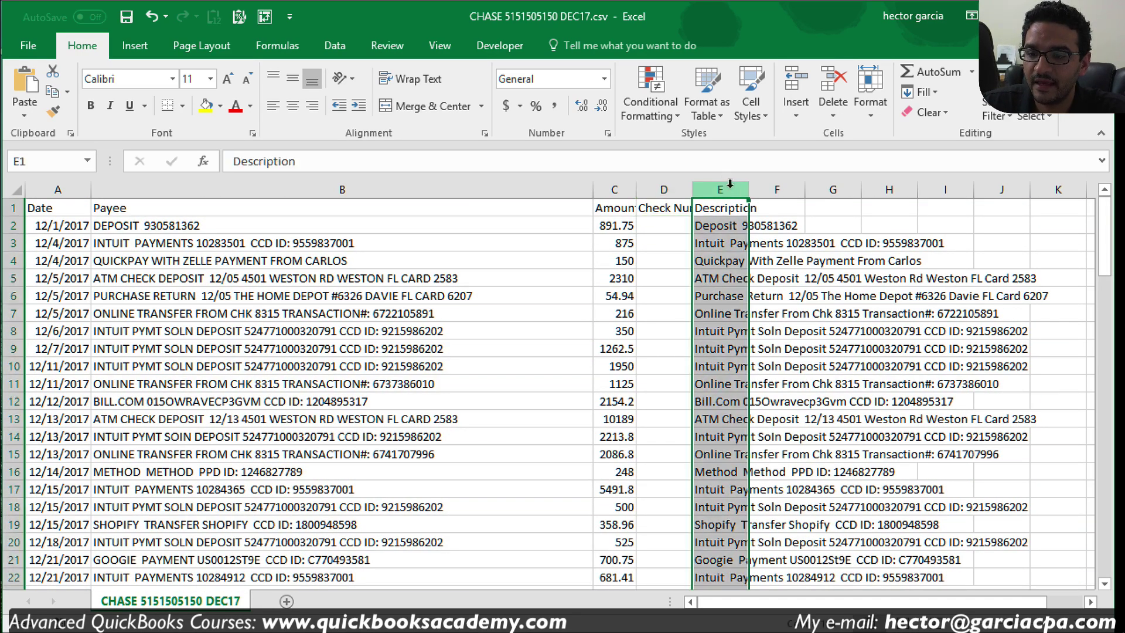
click(777, 278)
drag(752, 189, 1005, 189)
click(717, 208)
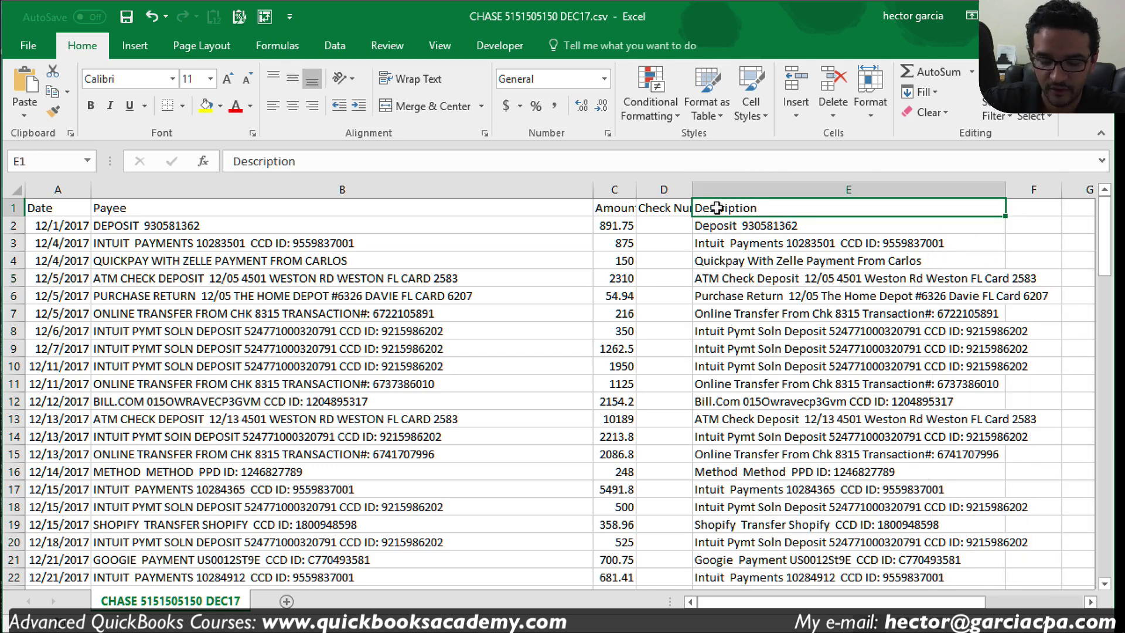
text(Memo)
key(Return)
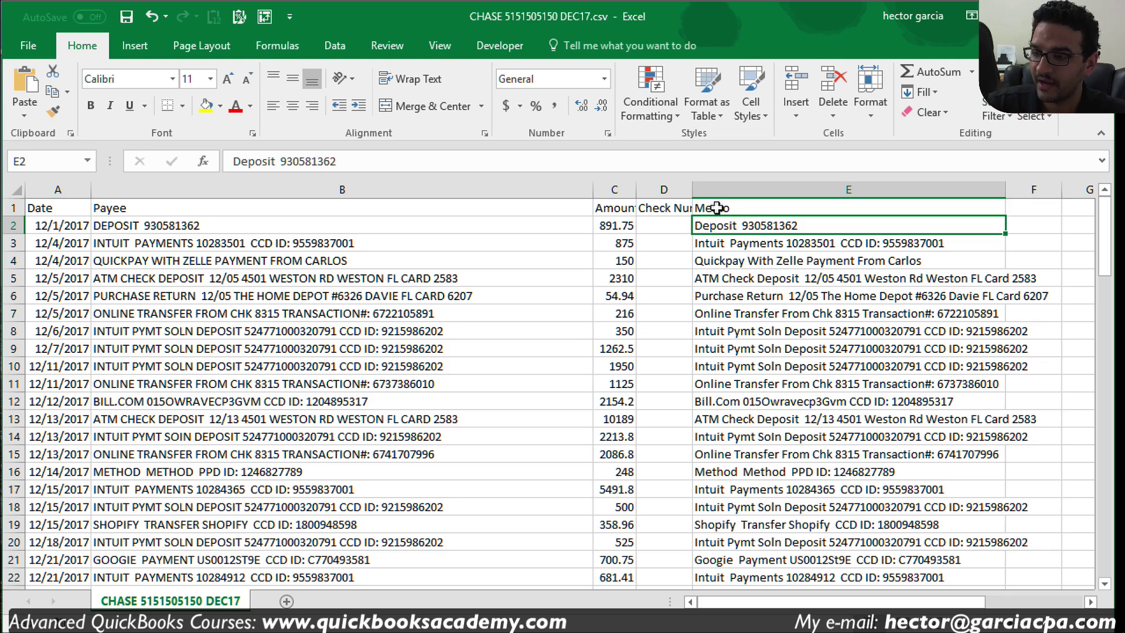
Step: Turn on filters for the header row and sort the Payee column A to Z
click(825, 259)
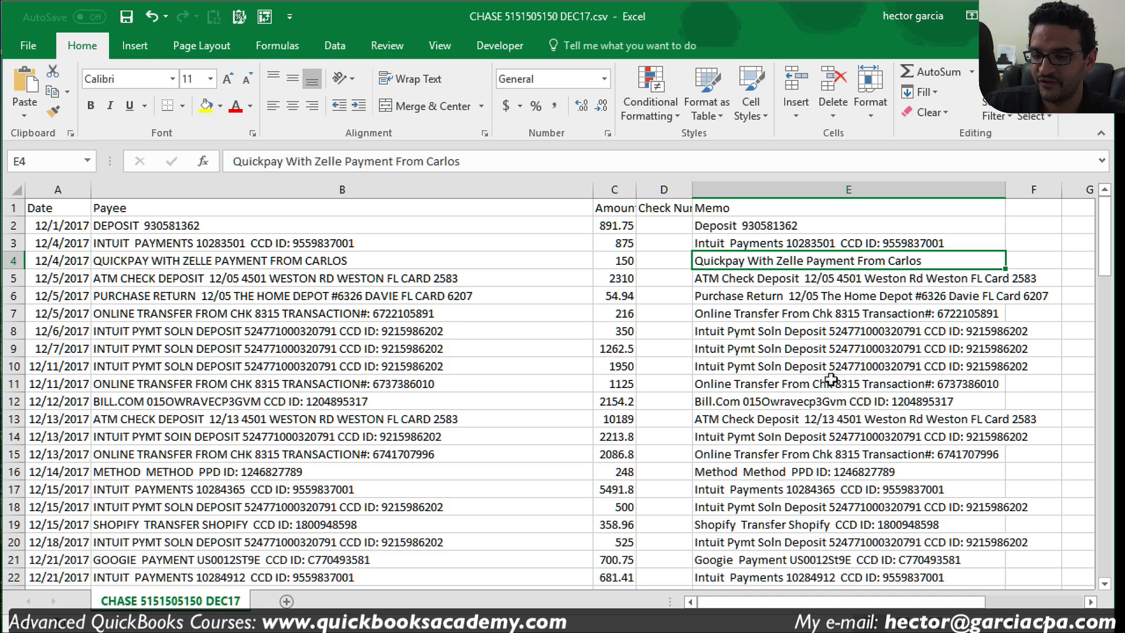
click(290, 297)
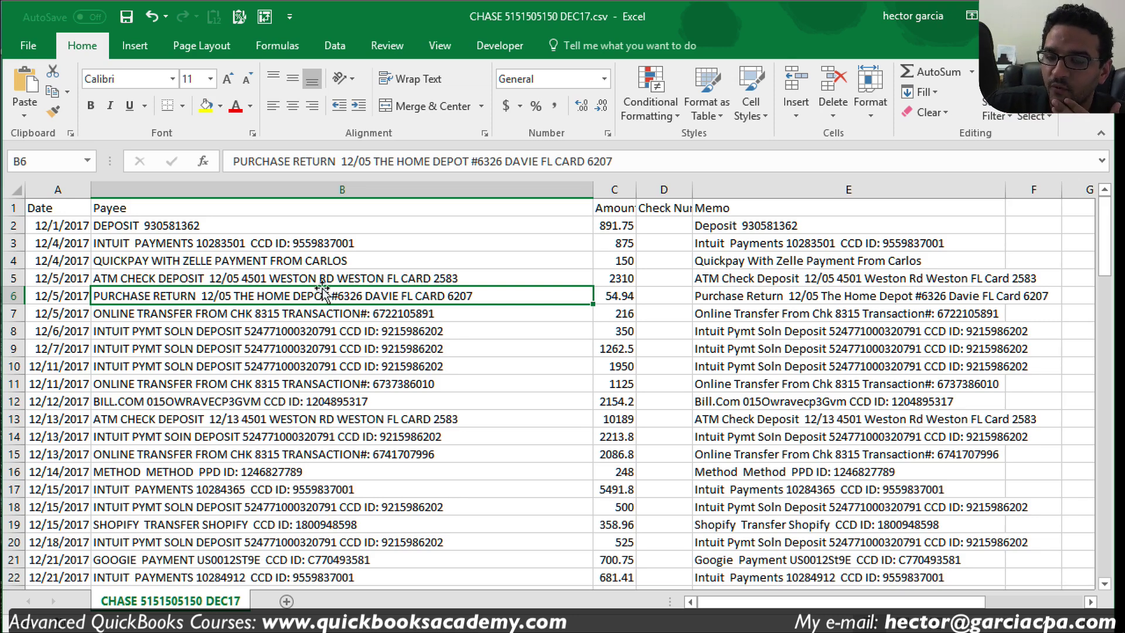
drag(59, 190, 786, 191)
click(344, 49)
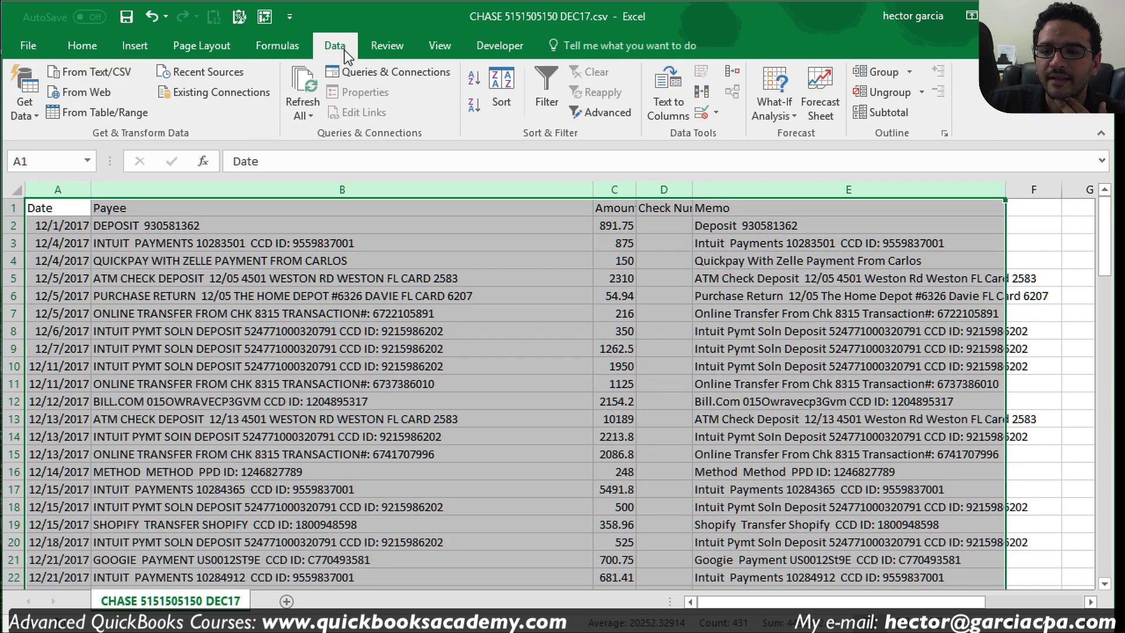
click(549, 82)
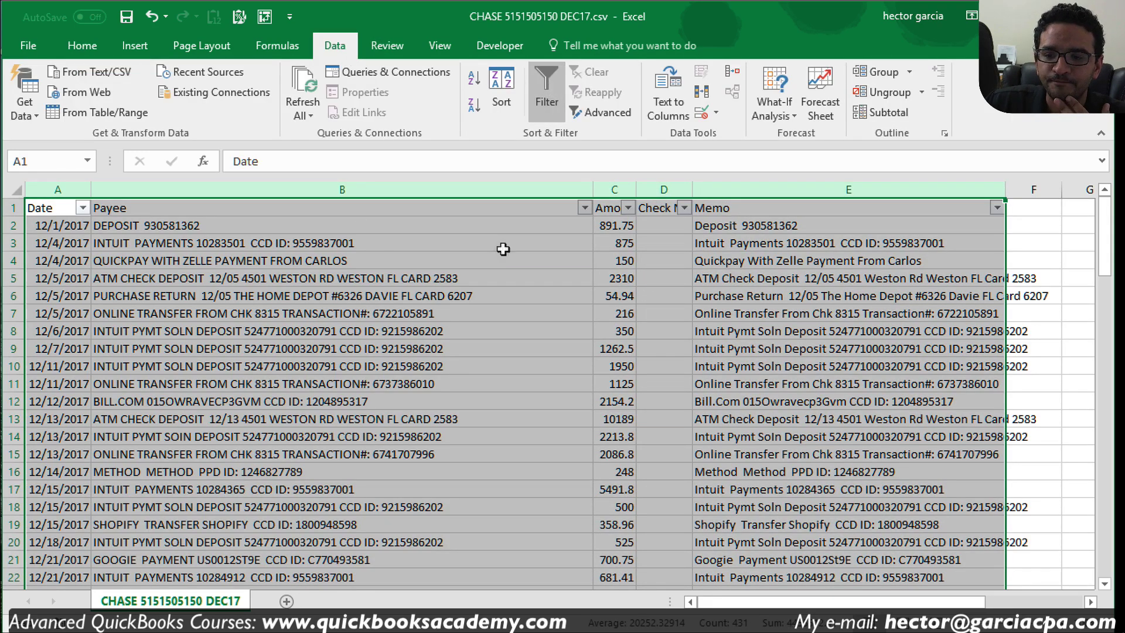
key(ctrl)
click(584, 209)
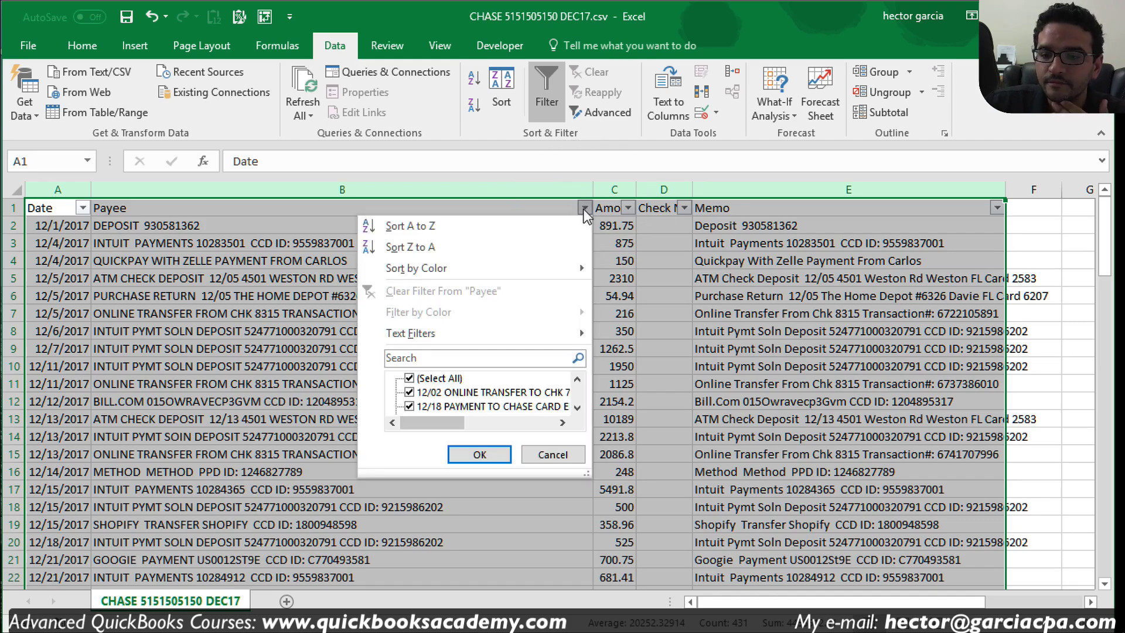
click(483, 219)
click(400, 350)
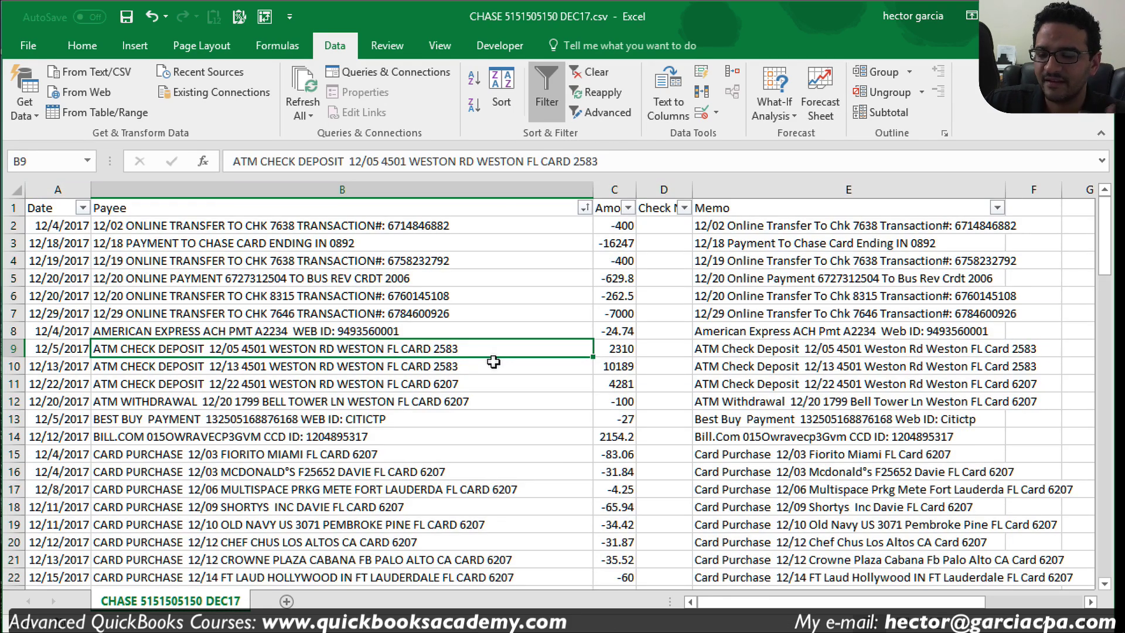
Step: Review the grouped CARD PURCHASE payee rows from B15, then select column C
scroll(507, 460, down, 1)
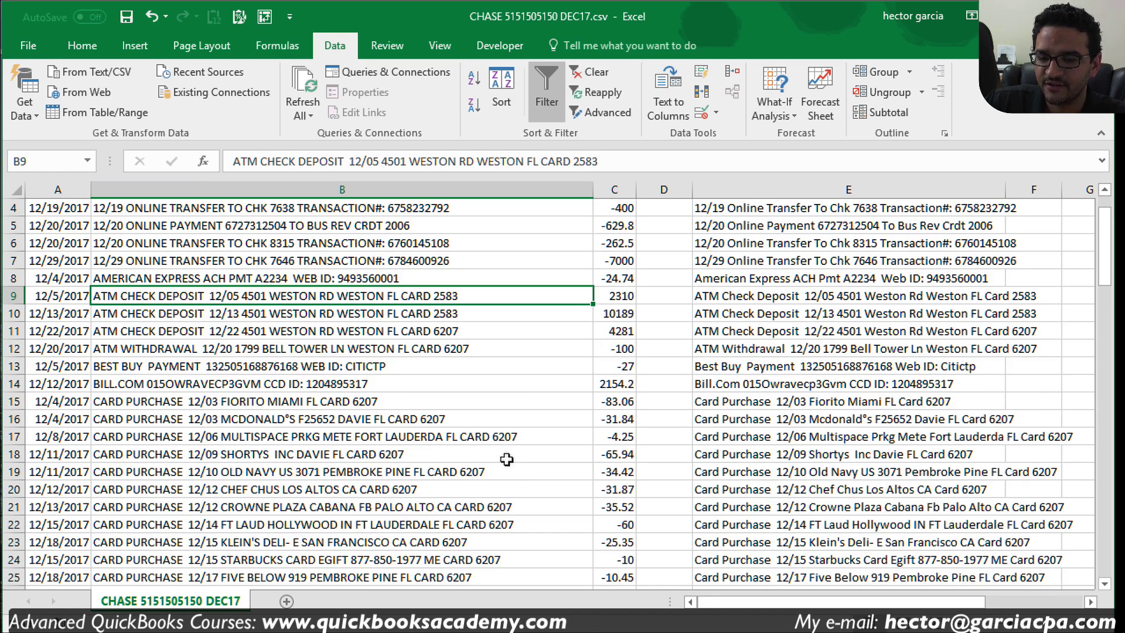
drag(350, 401, 378, 505)
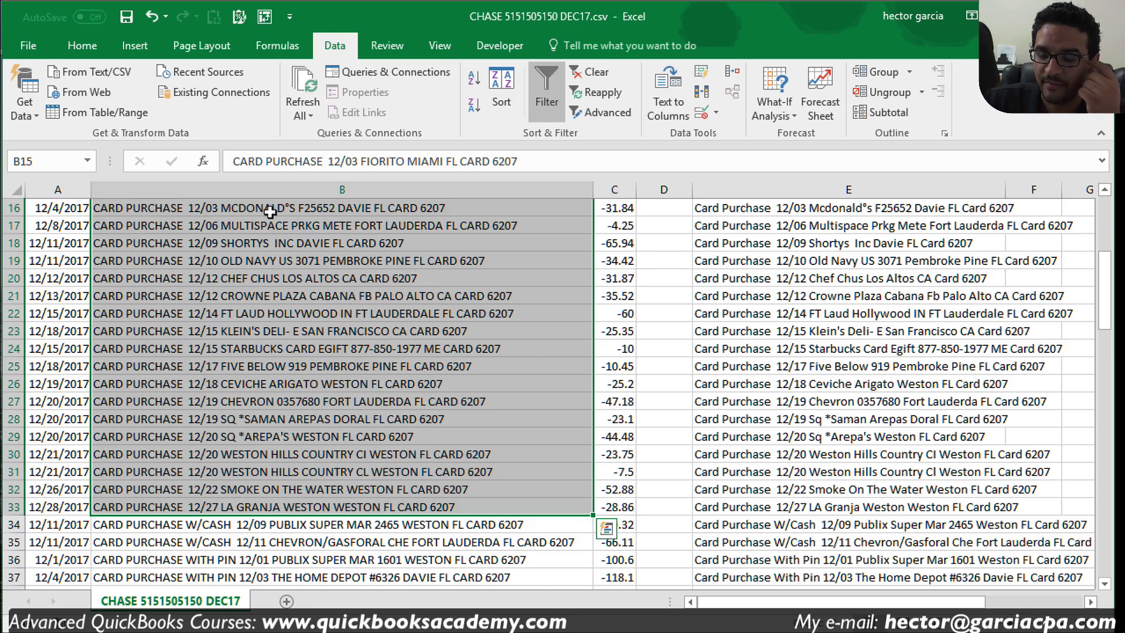
click(393, 309)
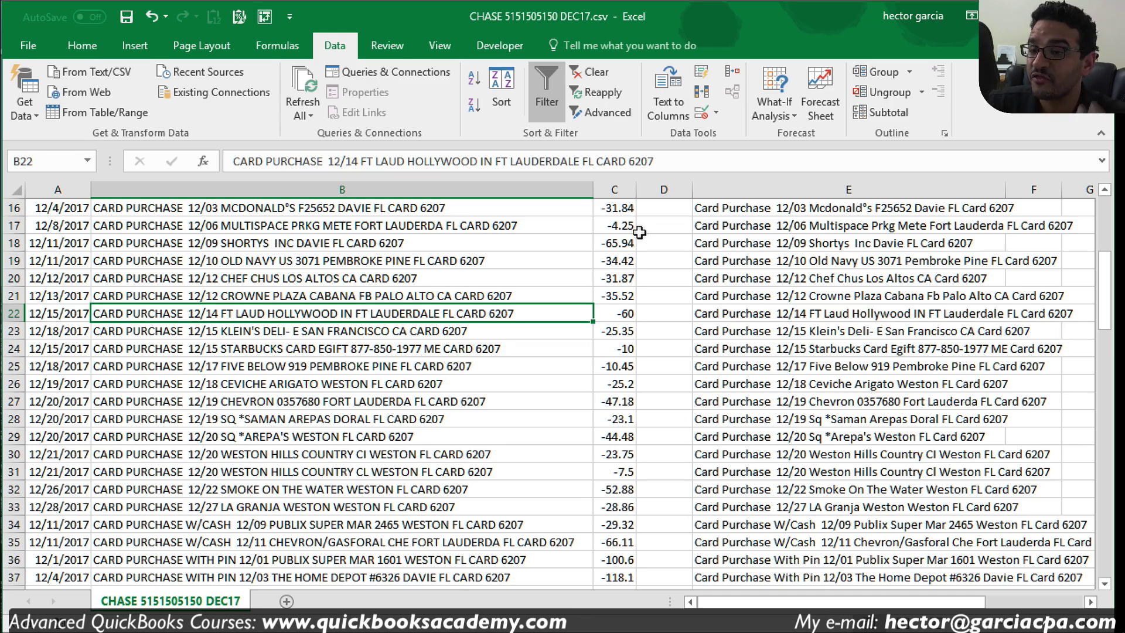
click(610, 184)
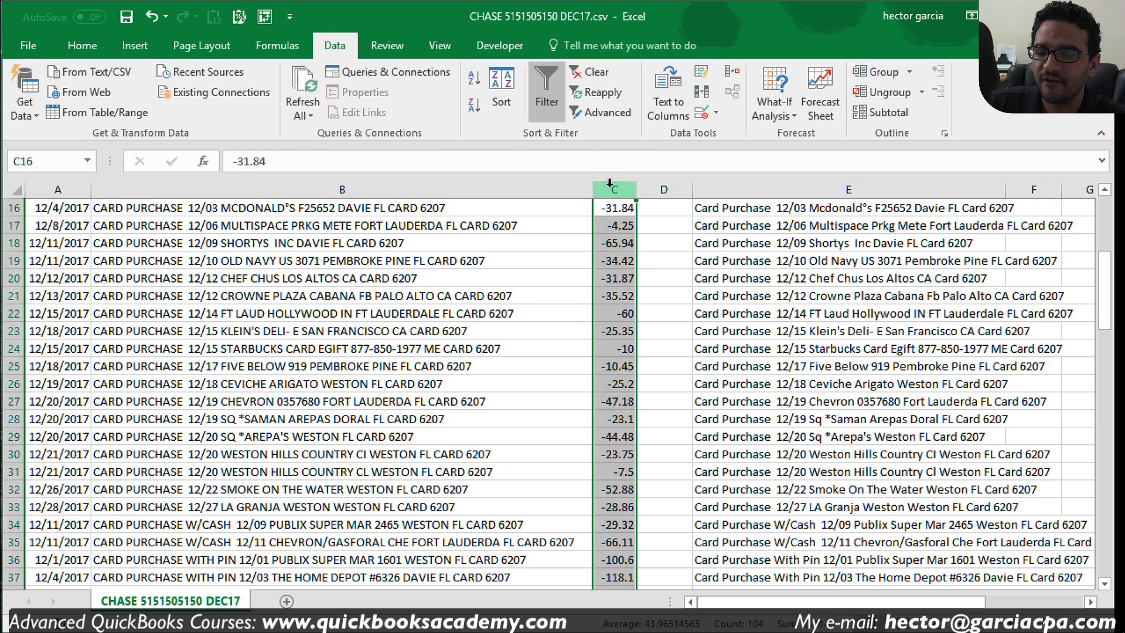
Step: Insert a blank column C and enter =LEFT(B16,31) in C16
right_click(610, 184)
click(639, 311)
click(537, 286)
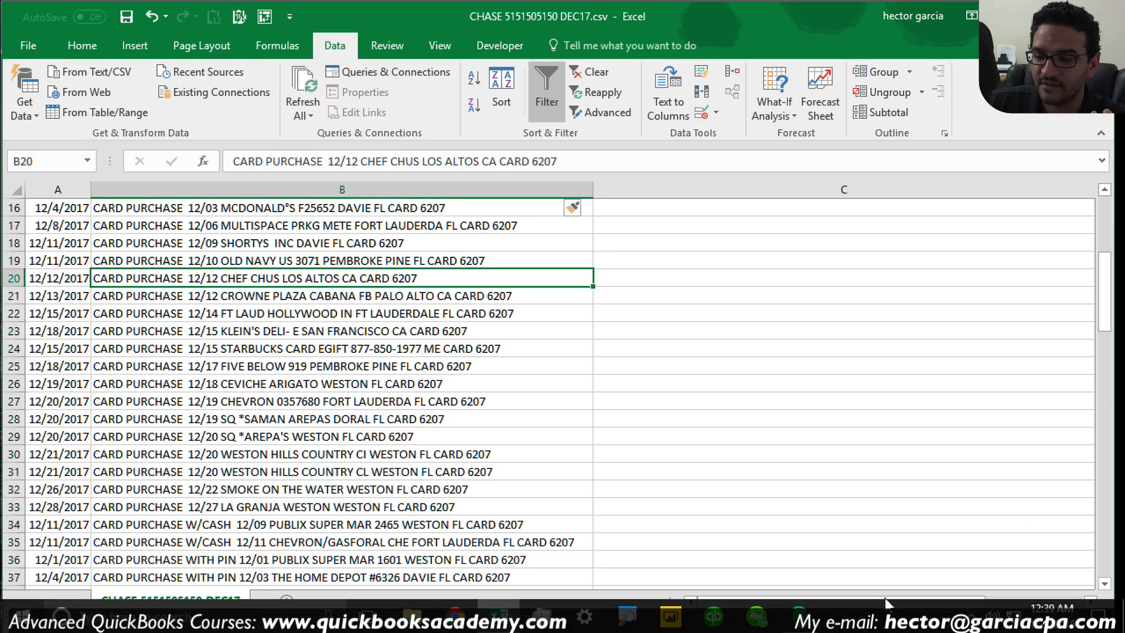
click(636, 224)
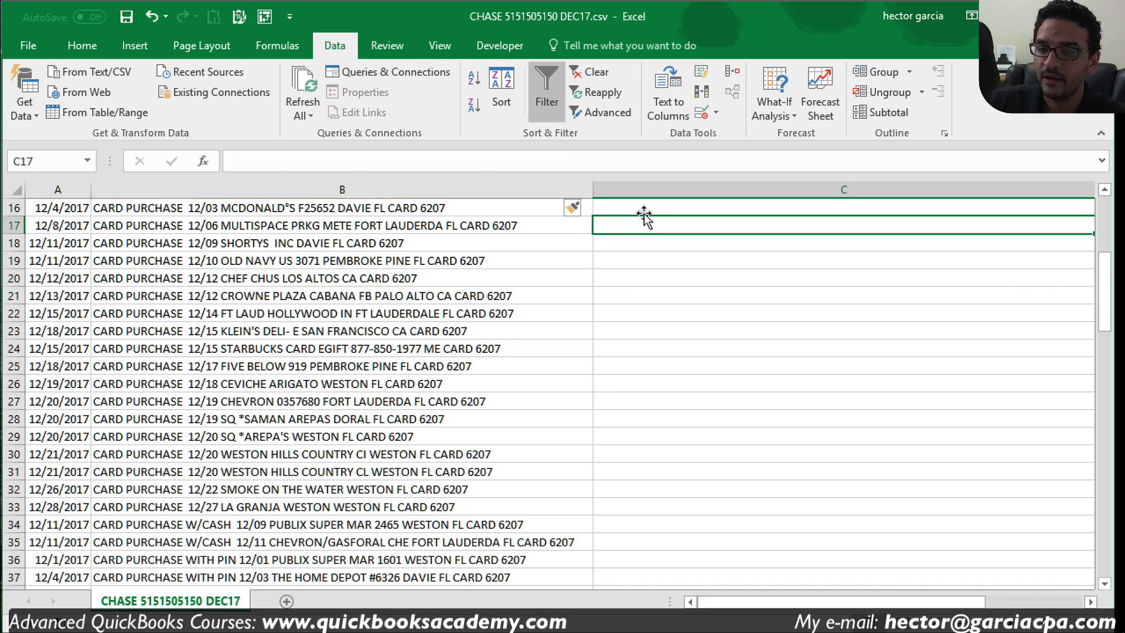
click(644, 211)
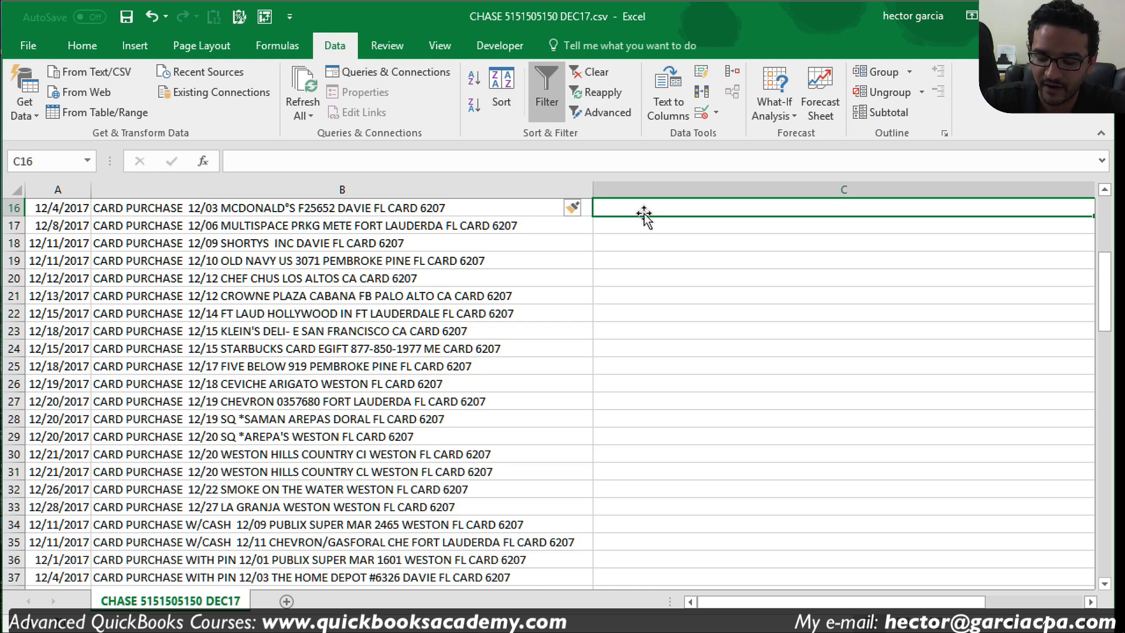
text(=left)
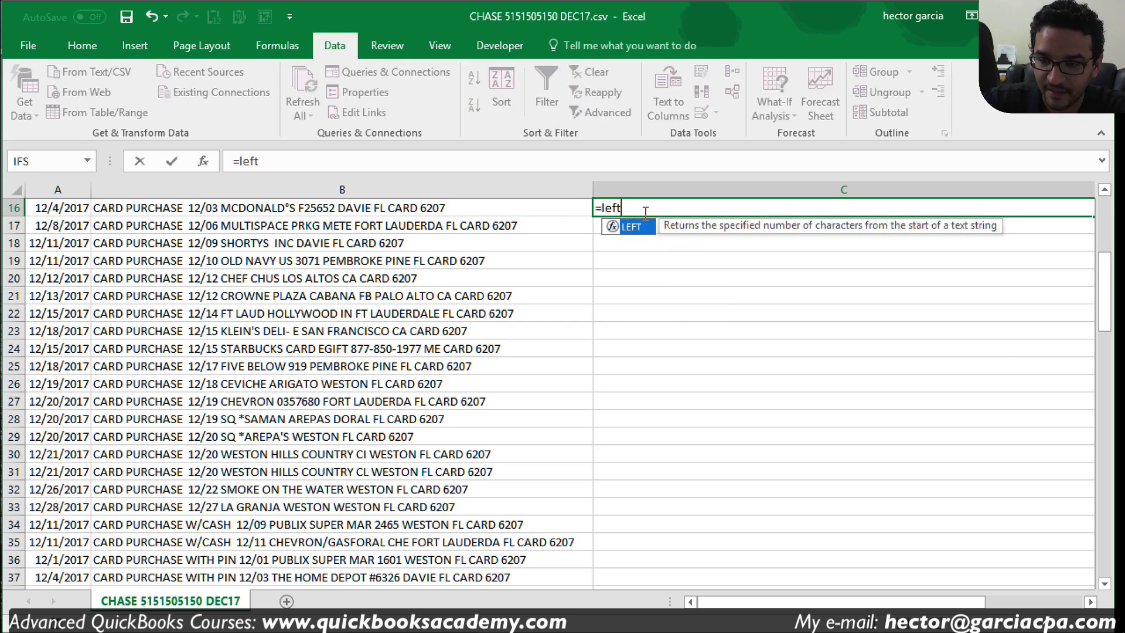
text(()
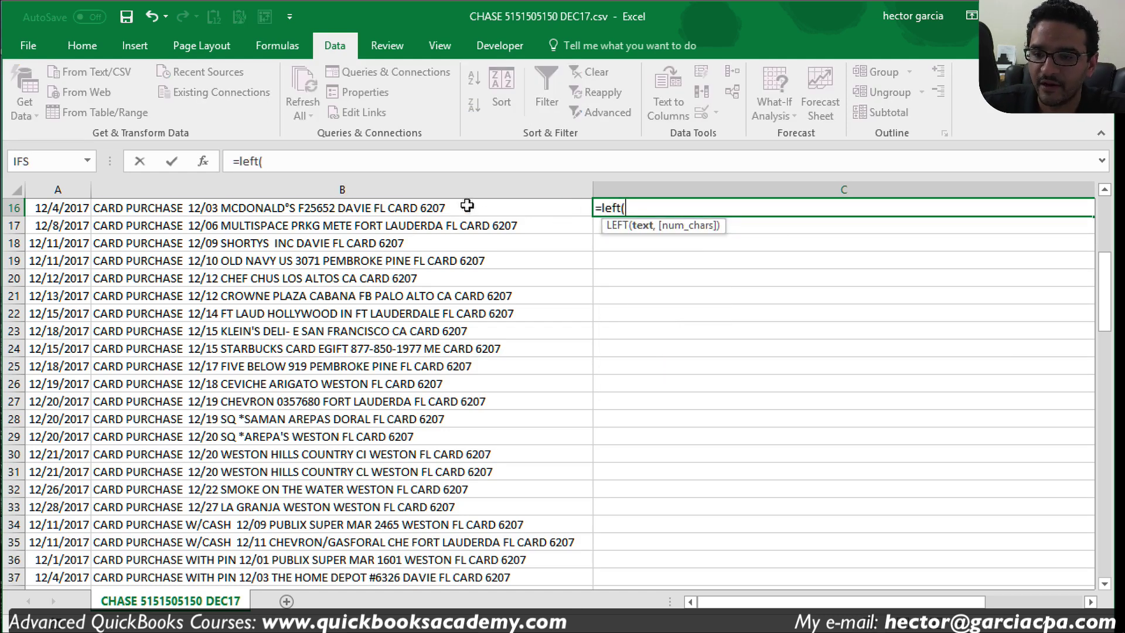
click(467, 206)
text(,31)
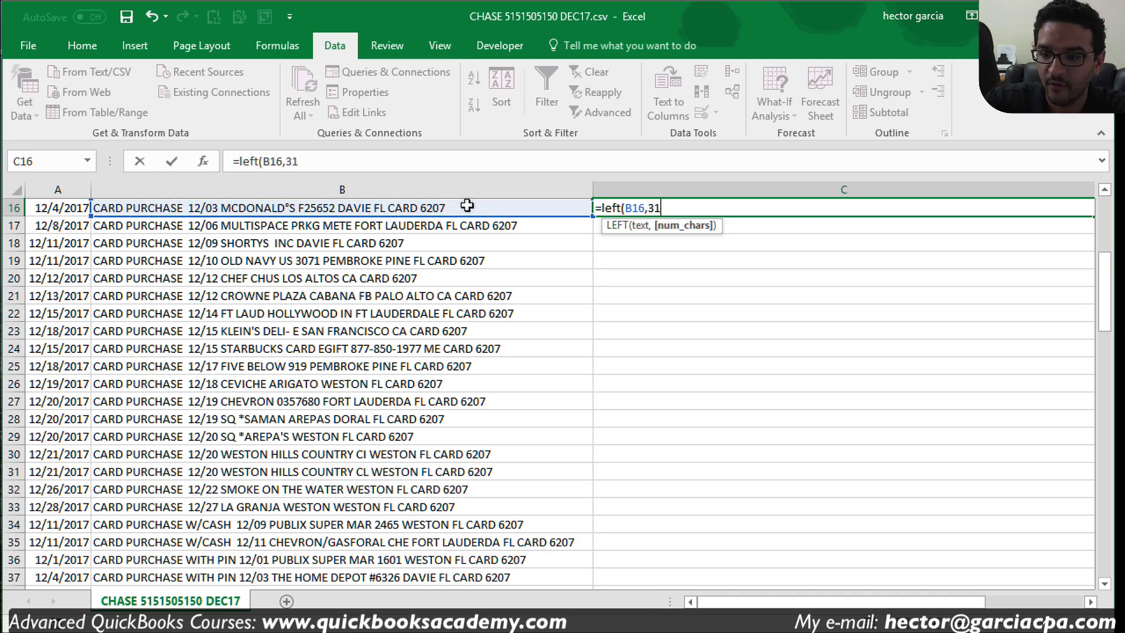
text())
key(Return)
Step: Fill the LEFT formula down to C46 and spot-check the trimmed results in rows 19 and 24
click(891, 208)
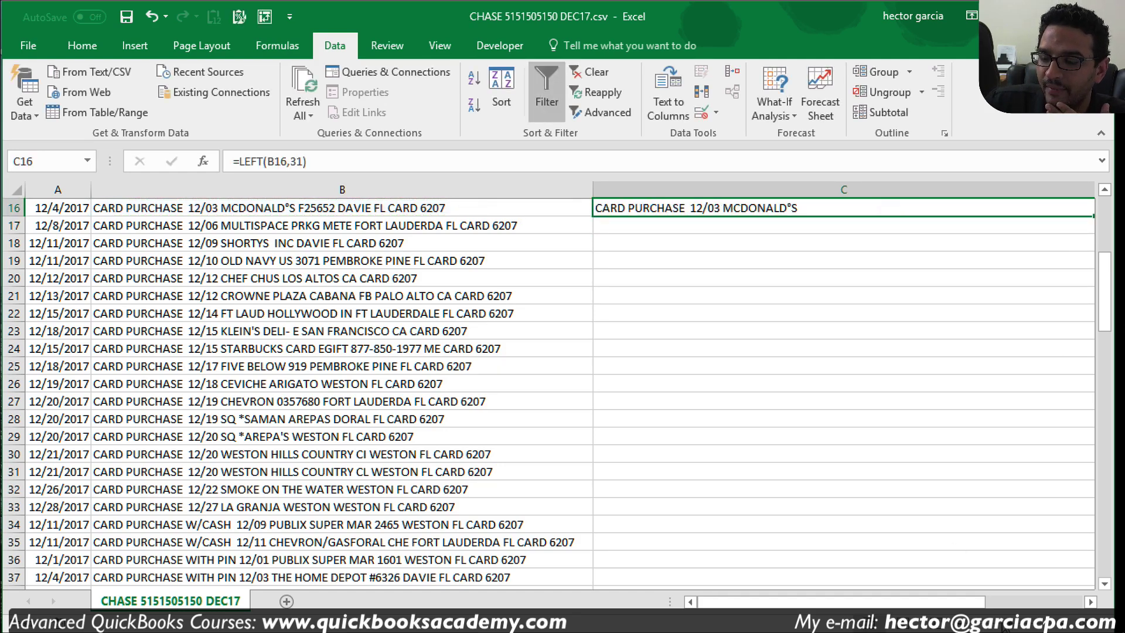
drag(964, 603, 1014, 605)
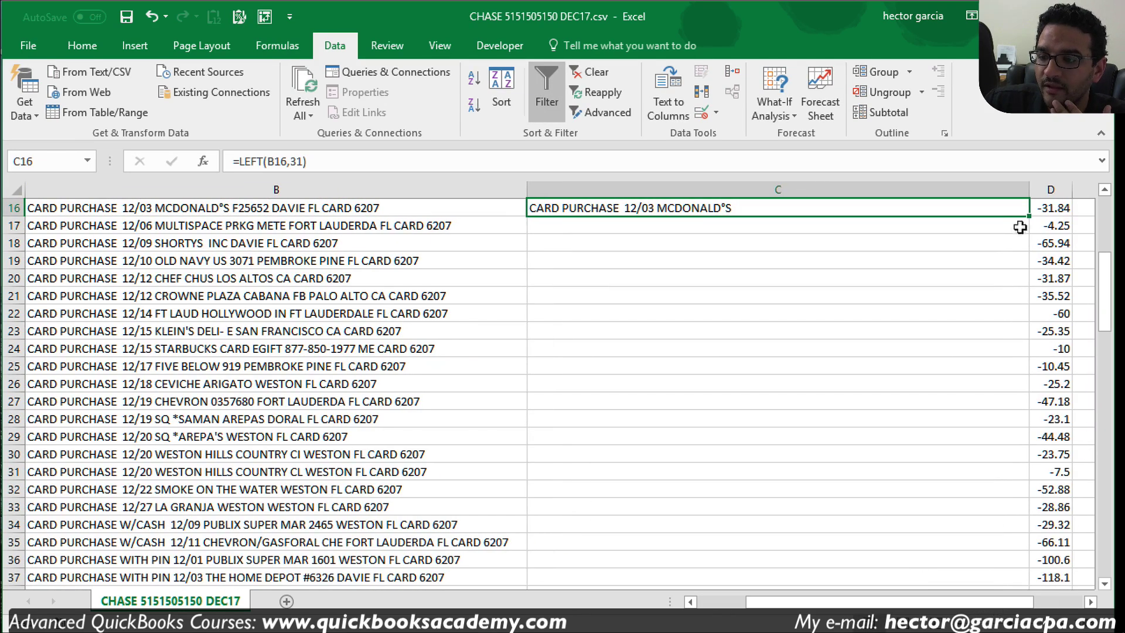
drag(1030, 216, 996, 520)
scroll(822, 397, up, 7)
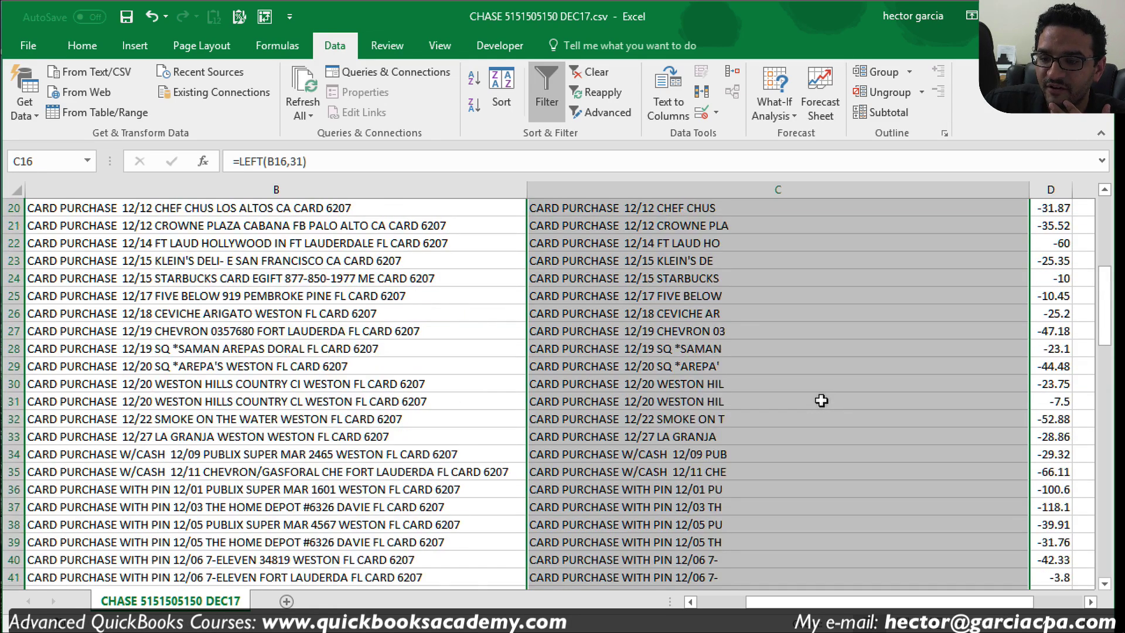
click(789, 403)
scroll(741, 366, down, 1)
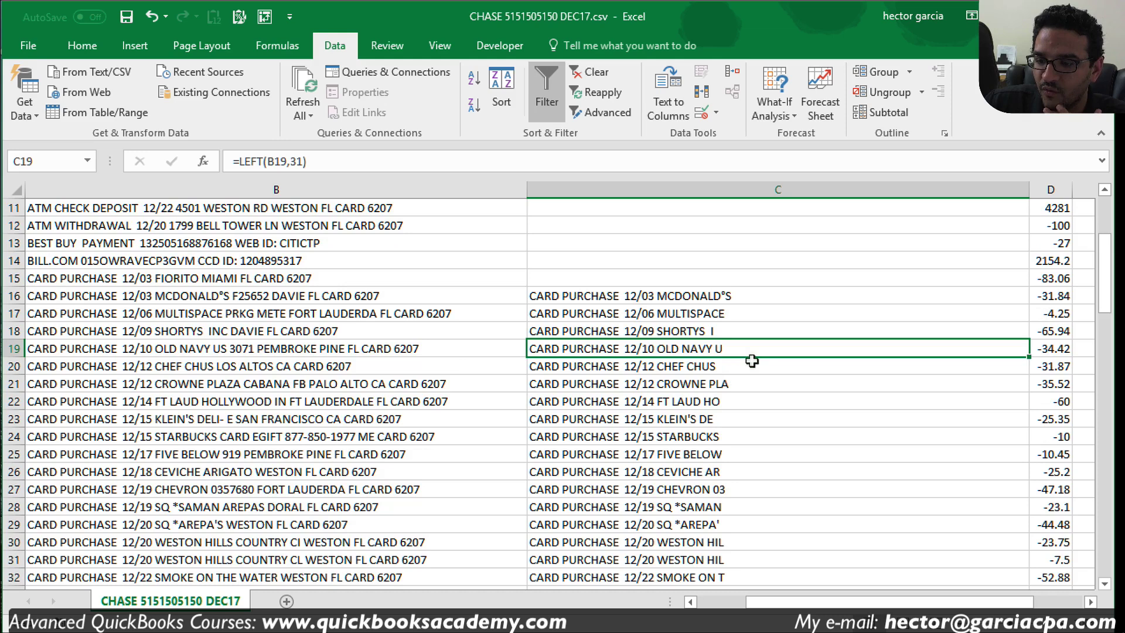
click(739, 294)
scroll(762, 352, down, 1)
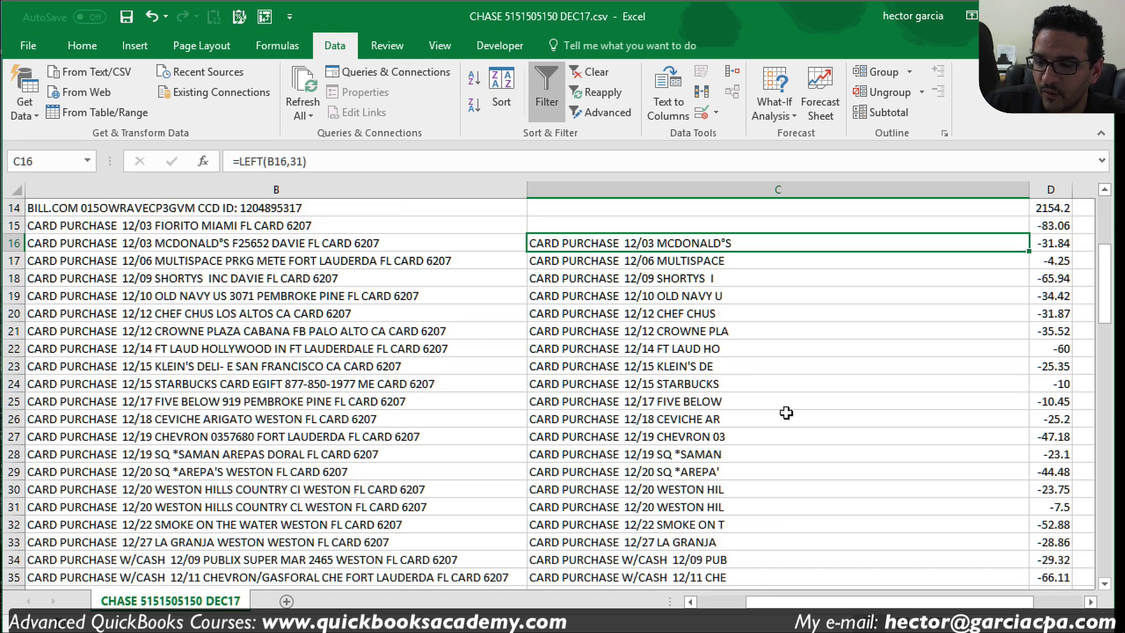
click(719, 385)
Step: Review the trimmed WITH PIN payee results in C36:C46, then select the whole trial column C
scroll(746, 491, down, 2)
drag(721, 384, 729, 559)
scroll(744, 445, down, 1)
scroll(738, 469, down, 2)
drag(725, 331, 736, 509)
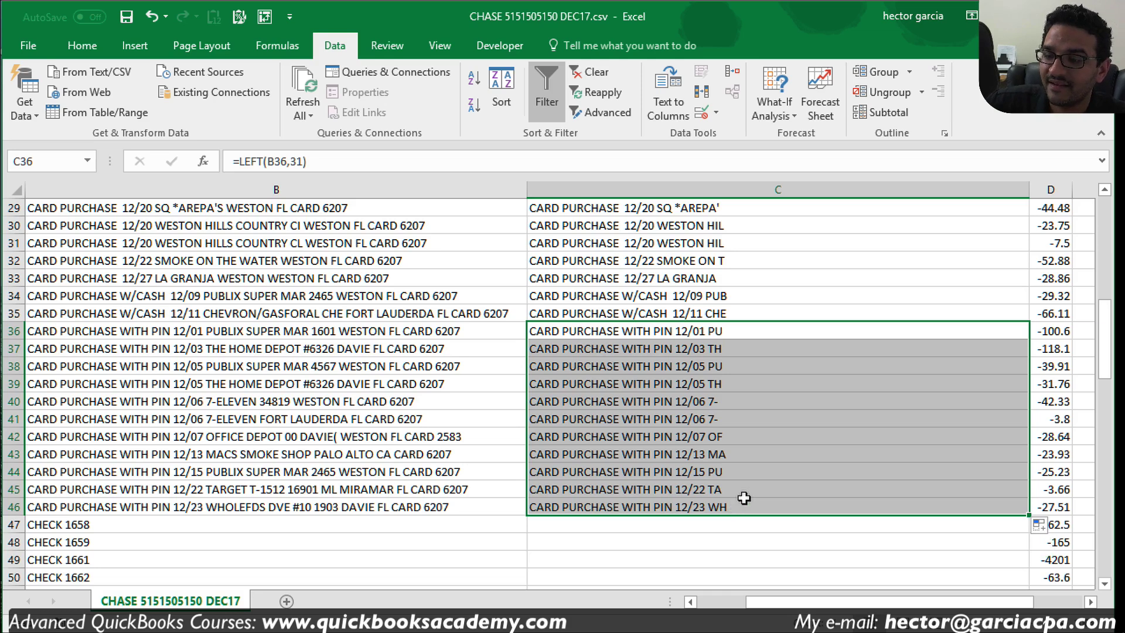
scroll(737, 498, down, 1)
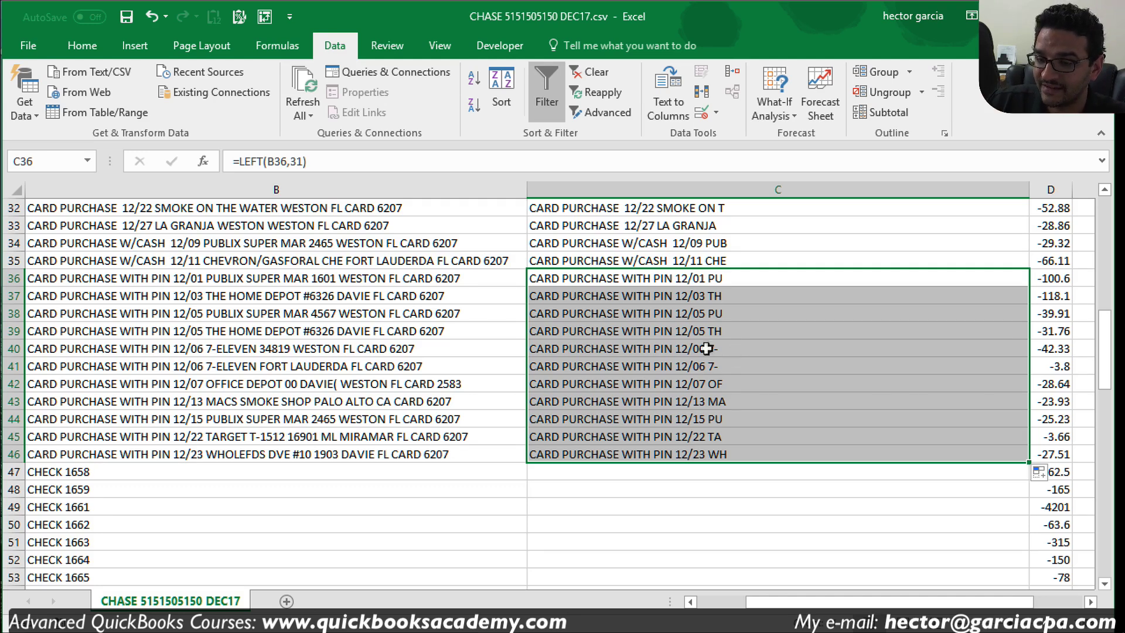
scroll(694, 350, up, 2)
scroll(694, 350, up, 2)
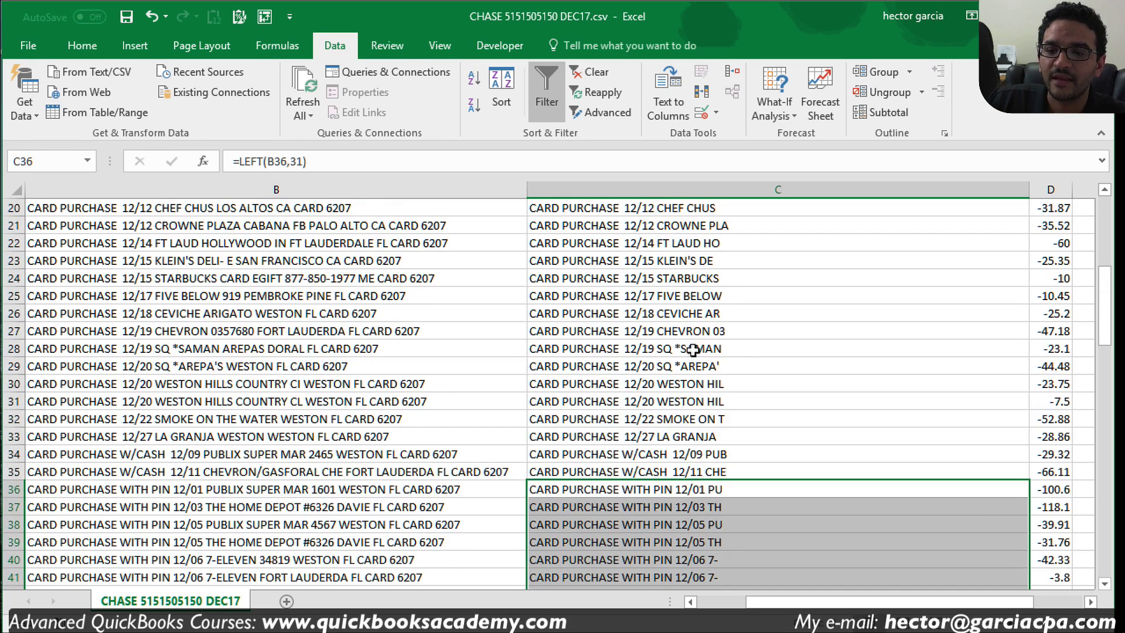
click(695, 189)
Step: Delete the trial LEFT formula column C
right_click(696, 189)
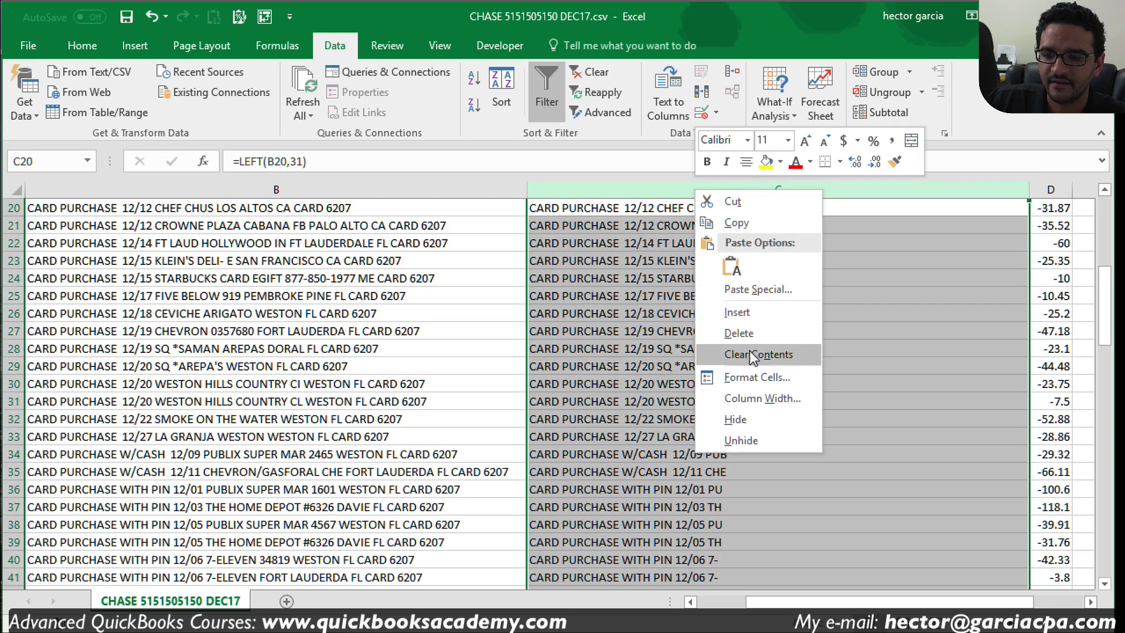
click(738, 332)
click(344, 329)
scroll(418, 329, up, 1)
scroll(417, 330, up, 1)
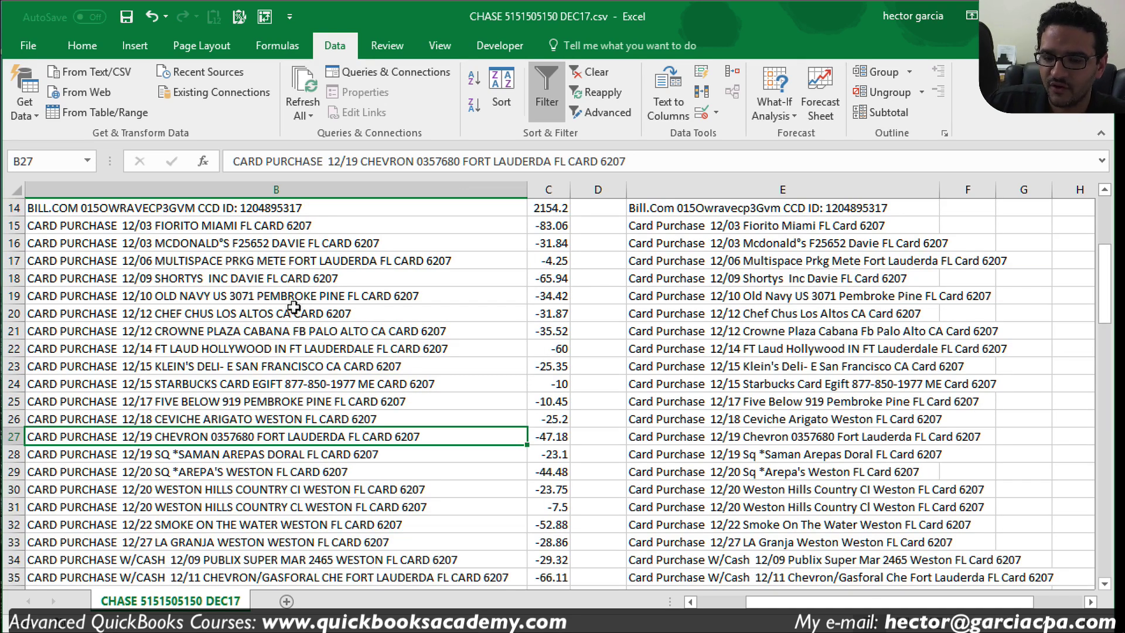
Step: Select the card purchase payees in B15:B33
drag(218, 225, 227, 535)
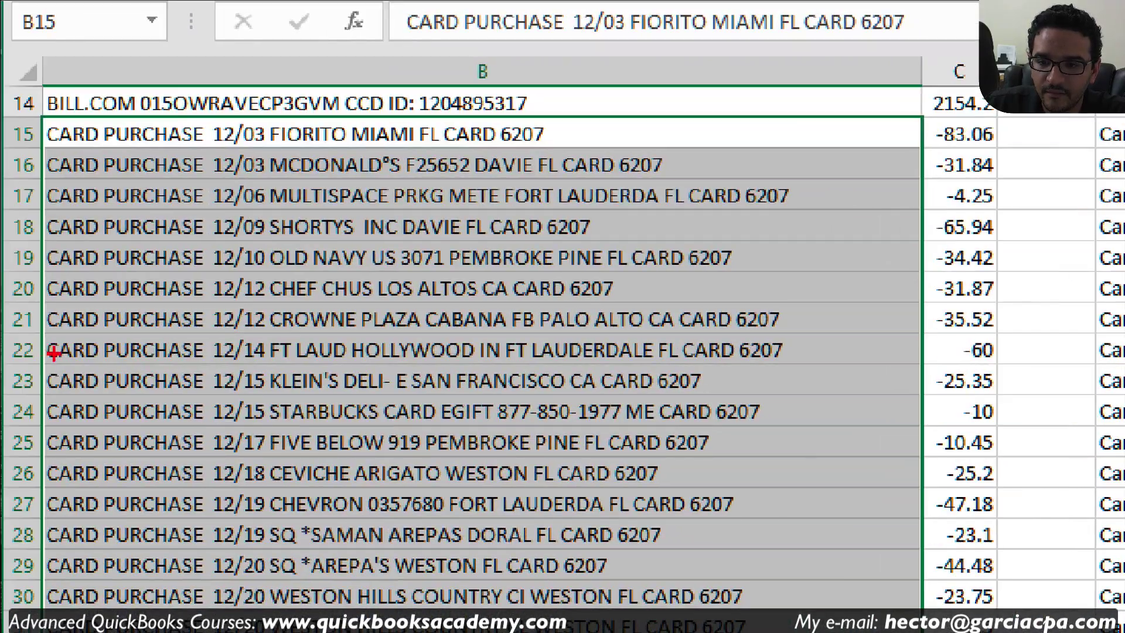
mouse_move(270, 124)
mouse_down()
mouse_move(273, 375)
mouse_move(256, 544)
mouse_move(264, 615)
mouse_up()
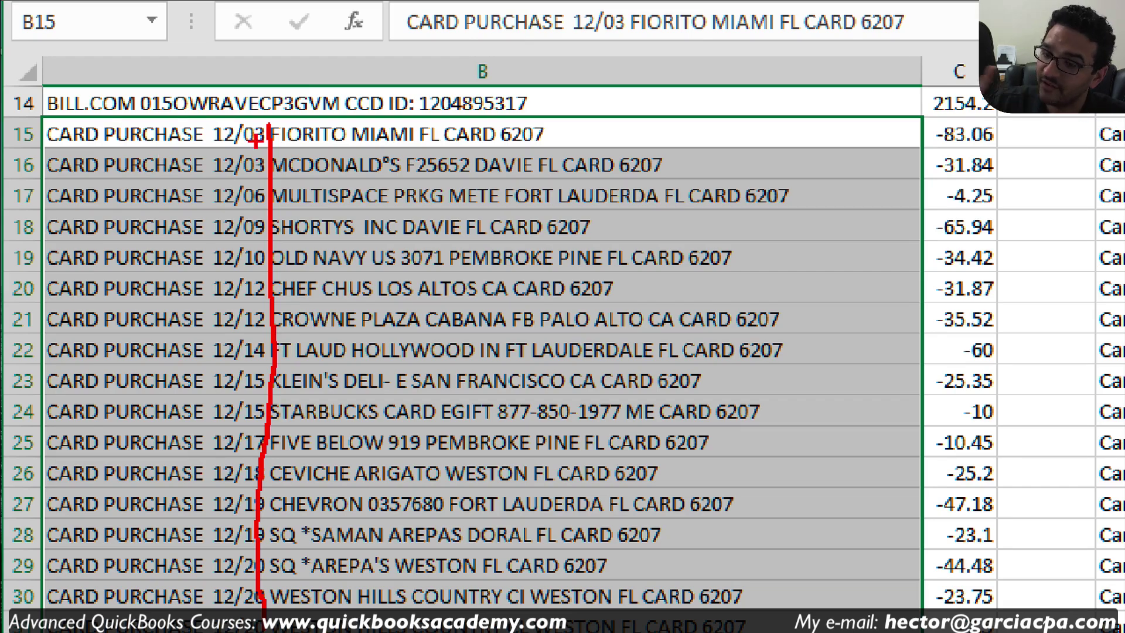
key(Escape)
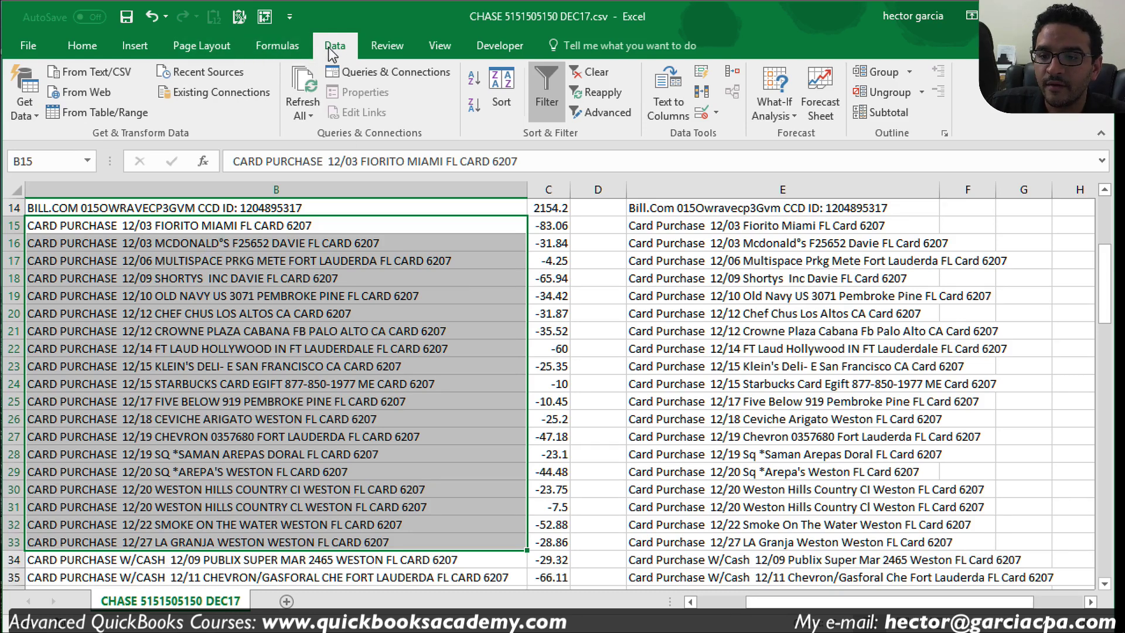
Step: Split B15:B33 with Text to Columns at fixed width, with a single break after the date
click(659, 82)
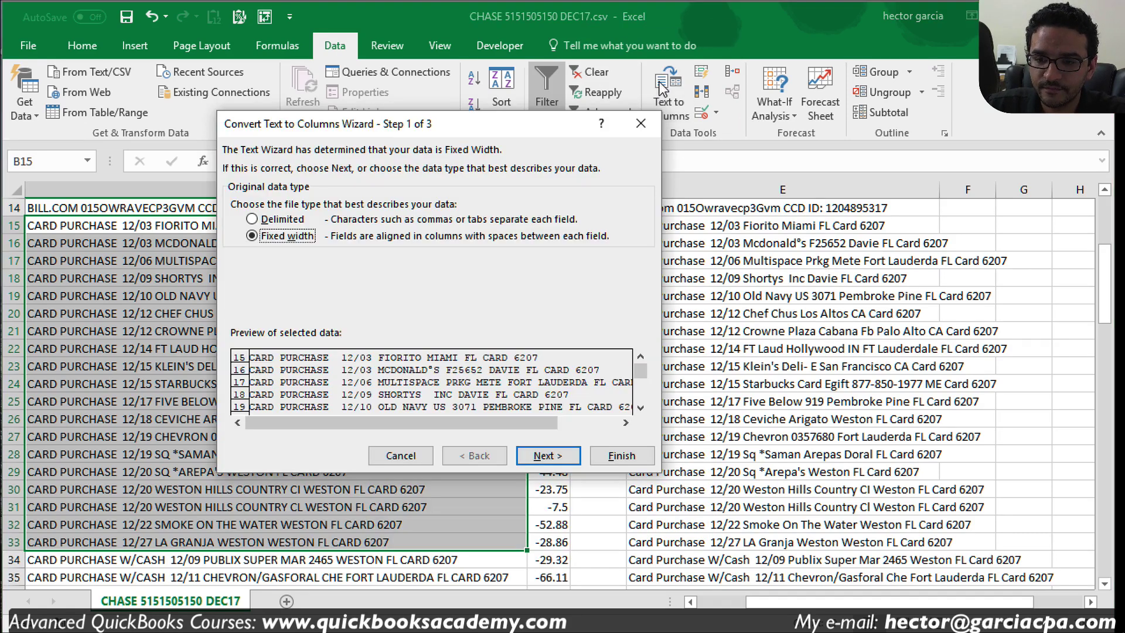
click(291, 237)
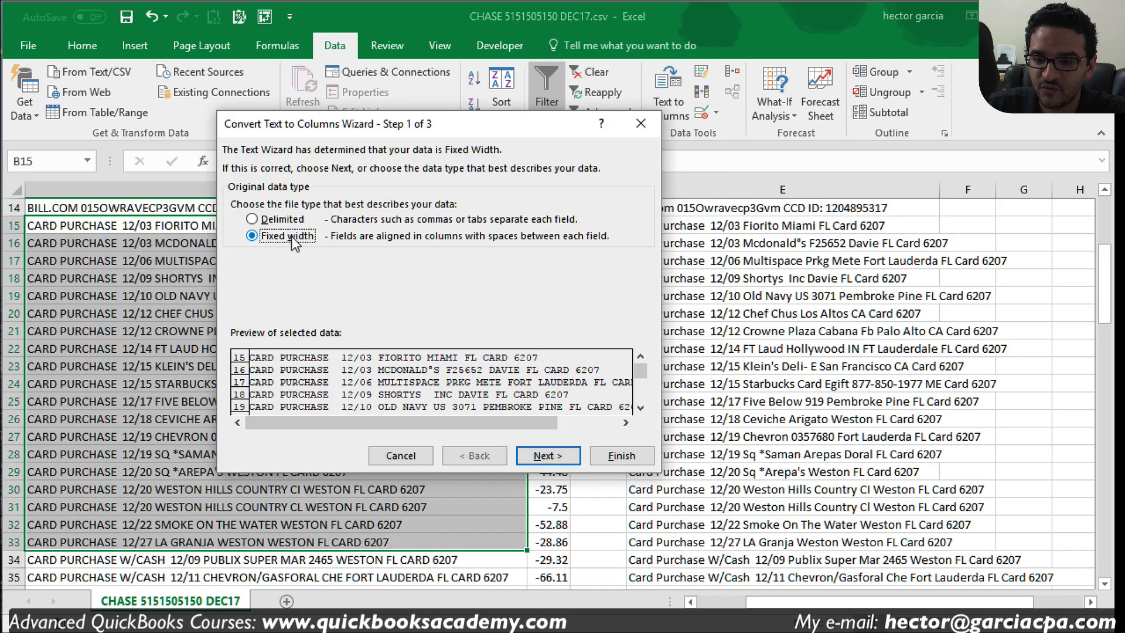
click(562, 457)
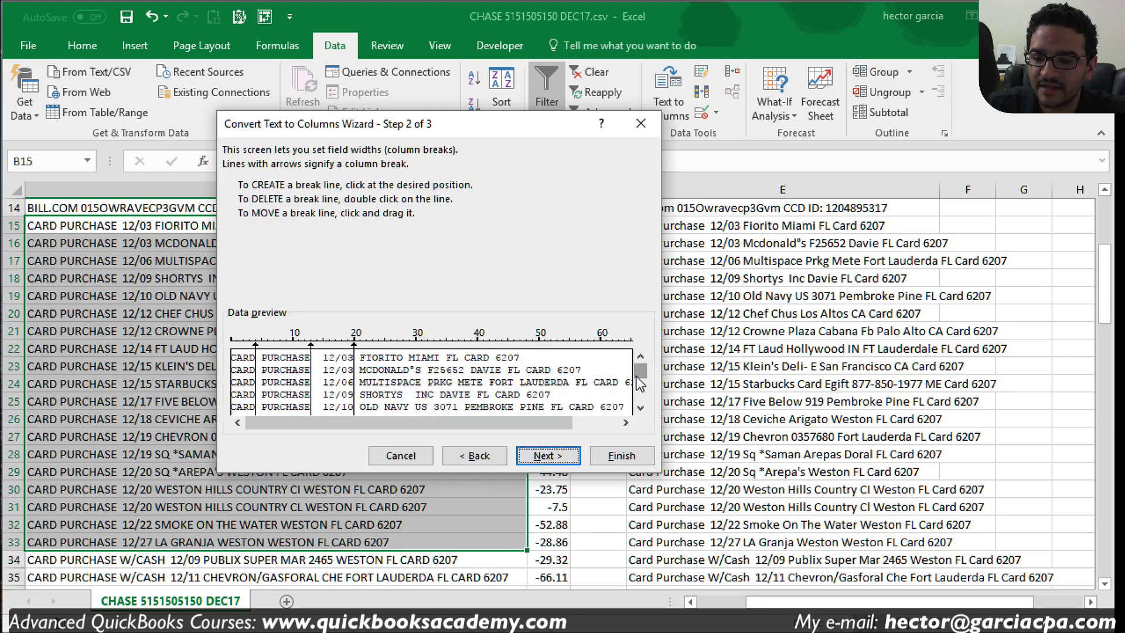
drag(312, 347, 354, 346)
drag(256, 347, 355, 350)
drag(434, 418, 472, 422)
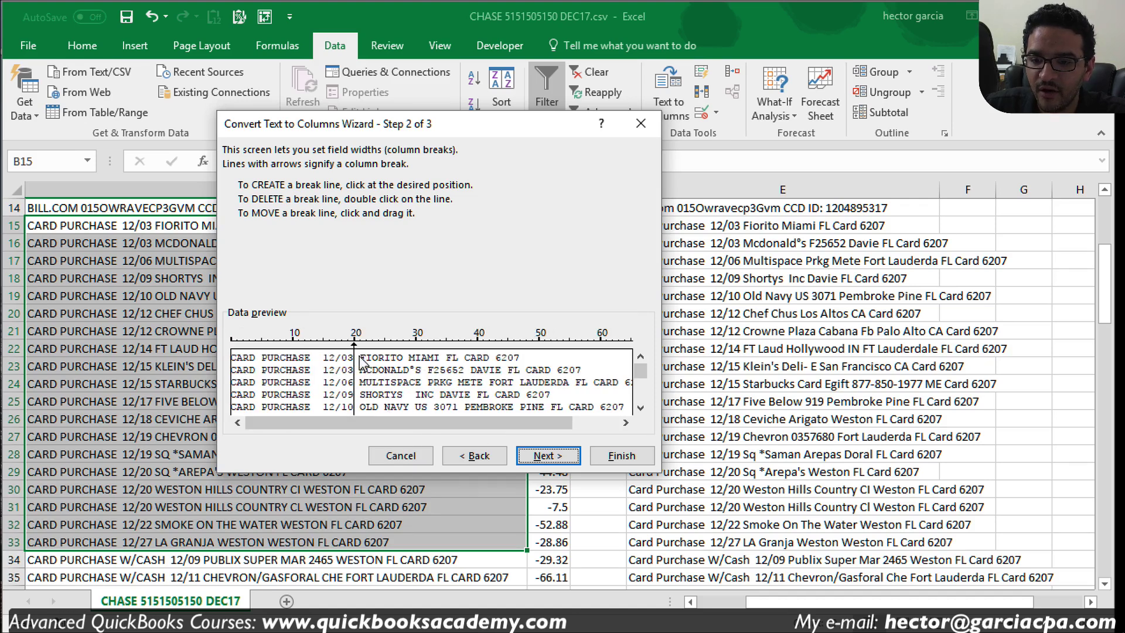
drag(358, 355, 360, 350)
drag(638, 372, 641, 396)
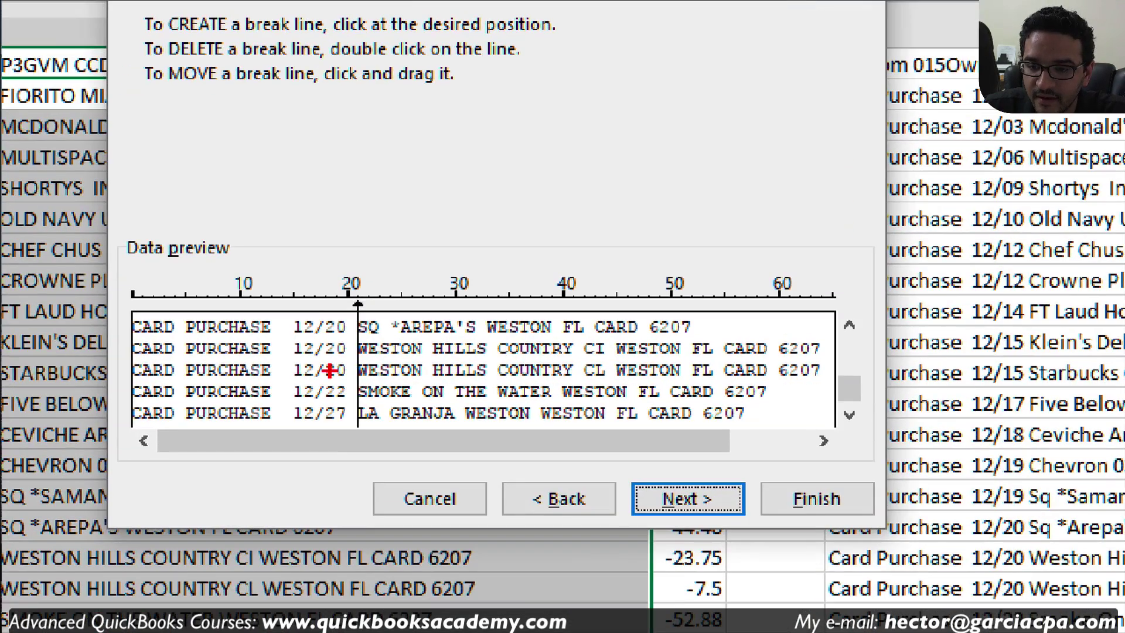
drag(355, 329, 356, 422)
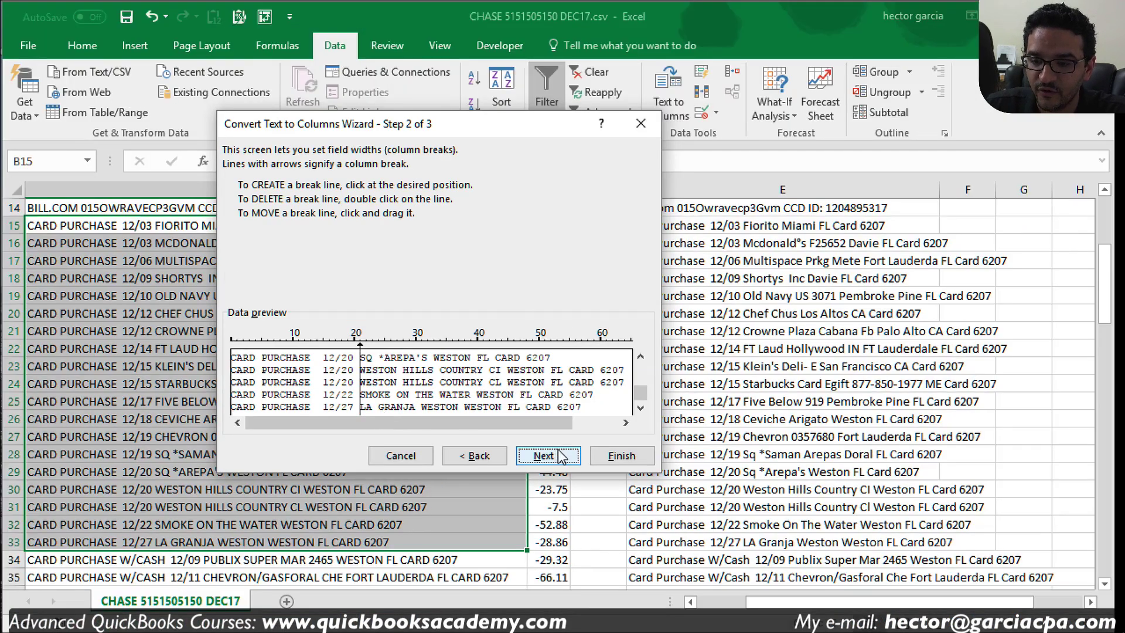
click(688, 499)
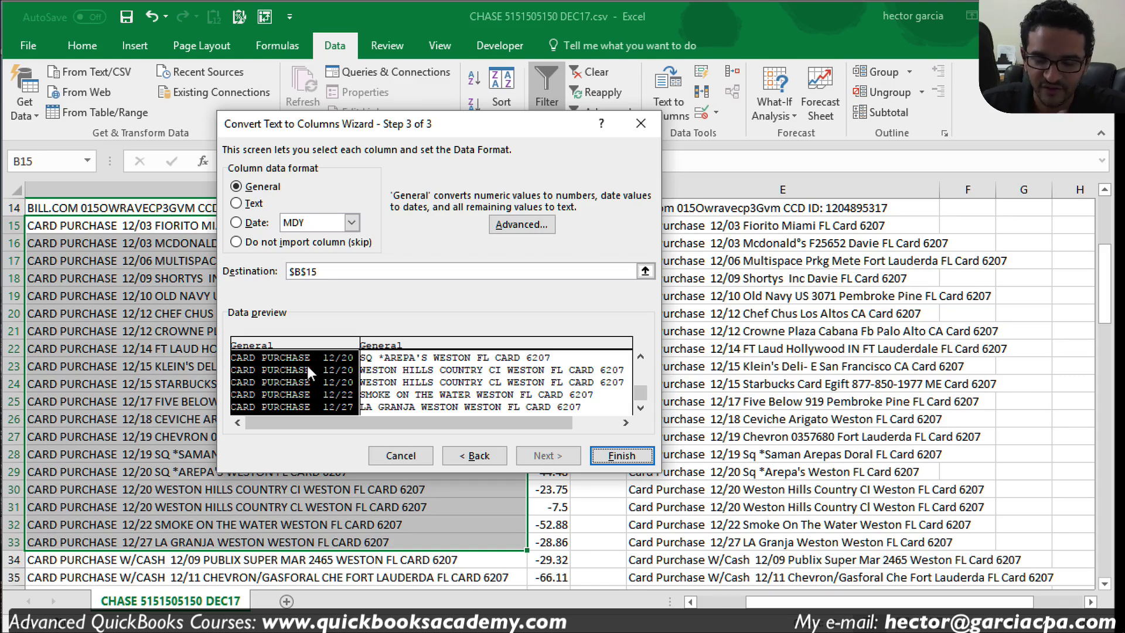
Step: Skip the prefix column, keep the merchant name column as General, and finish the split
click(286, 243)
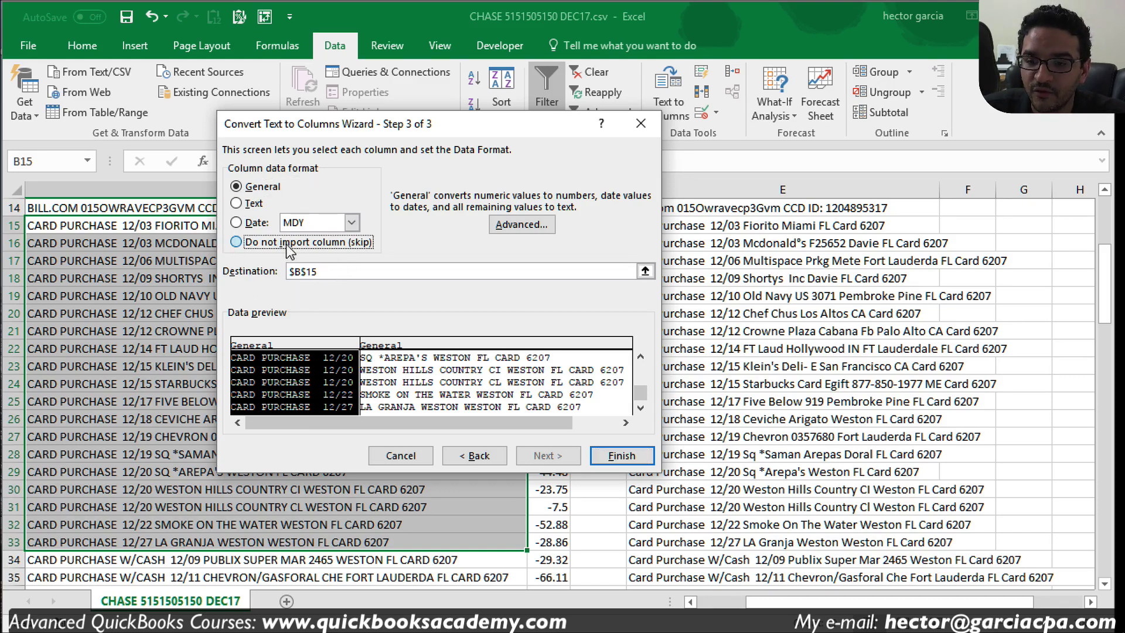
click(420, 343)
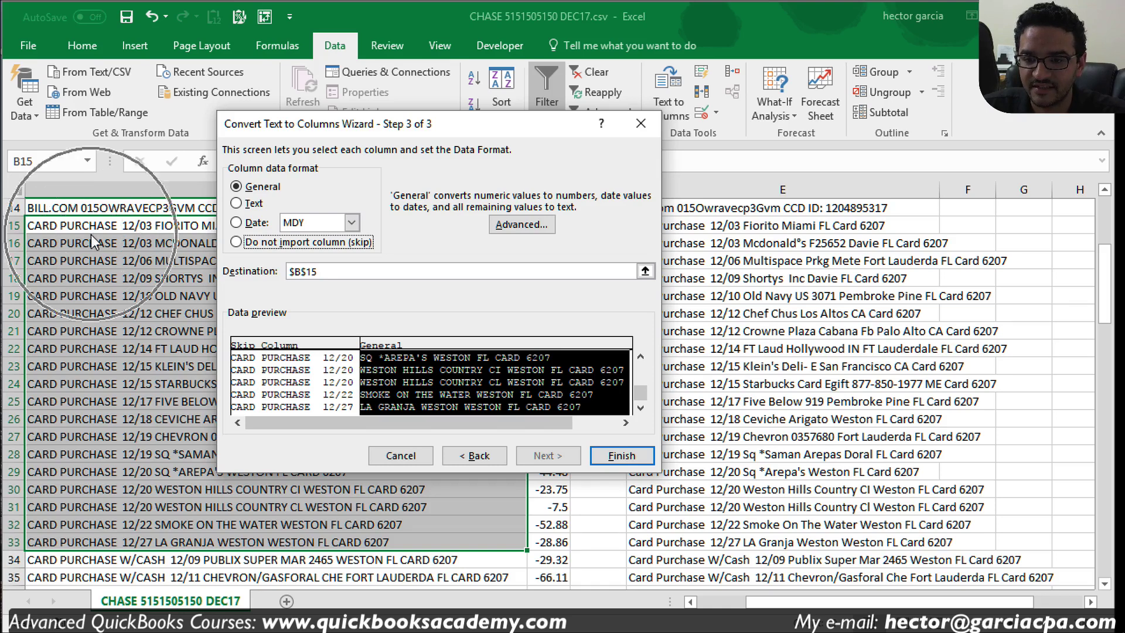
click(620, 456)
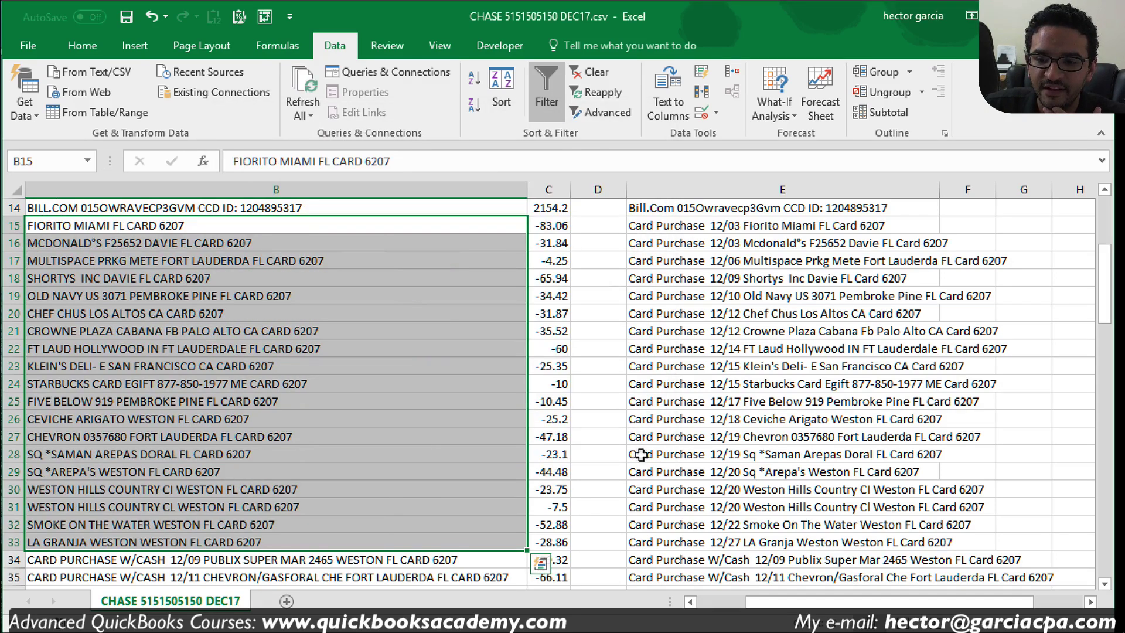
Step: Select the cleaned payees in B15:B31 and bring up the 2qbo Convert Pro log showing the $86,761.04 ending balance
click(273, 369)
drag(202, 228, 228, 505)
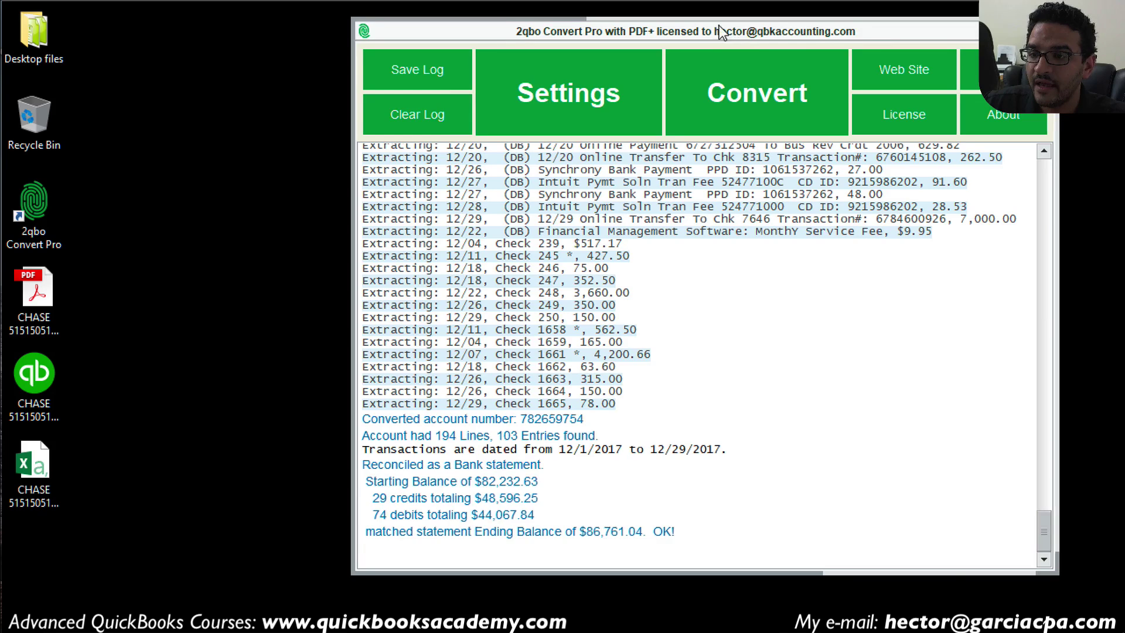
drag(719, 26, 658, 23)
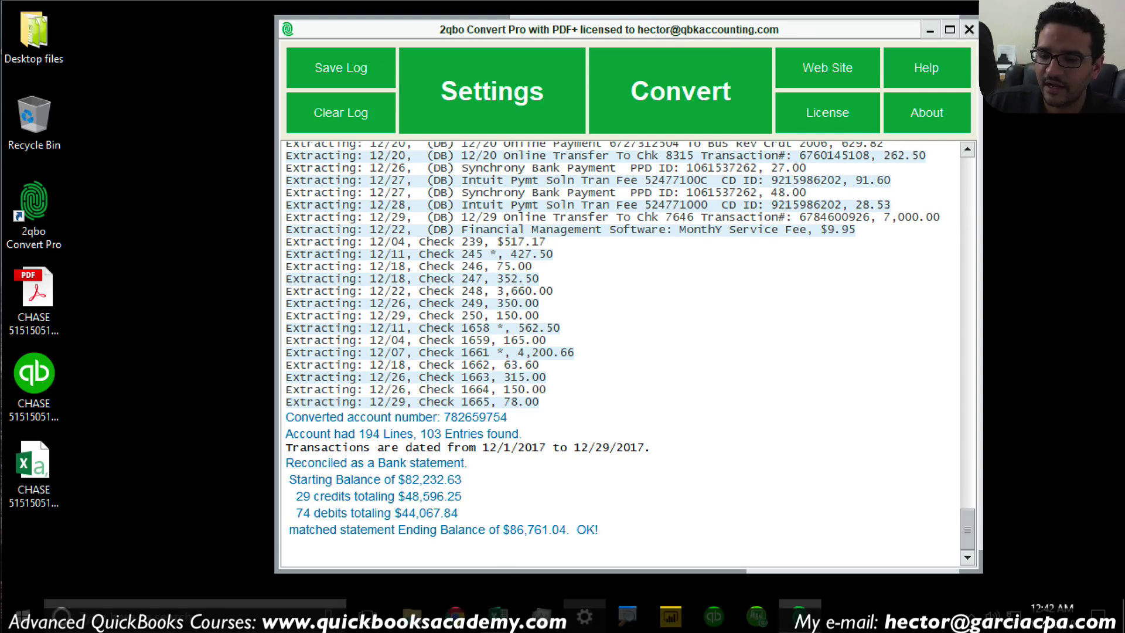
Step: Bring the CHASE CSV workbook in Excel back to the front from the taskbar
click(502, 621)
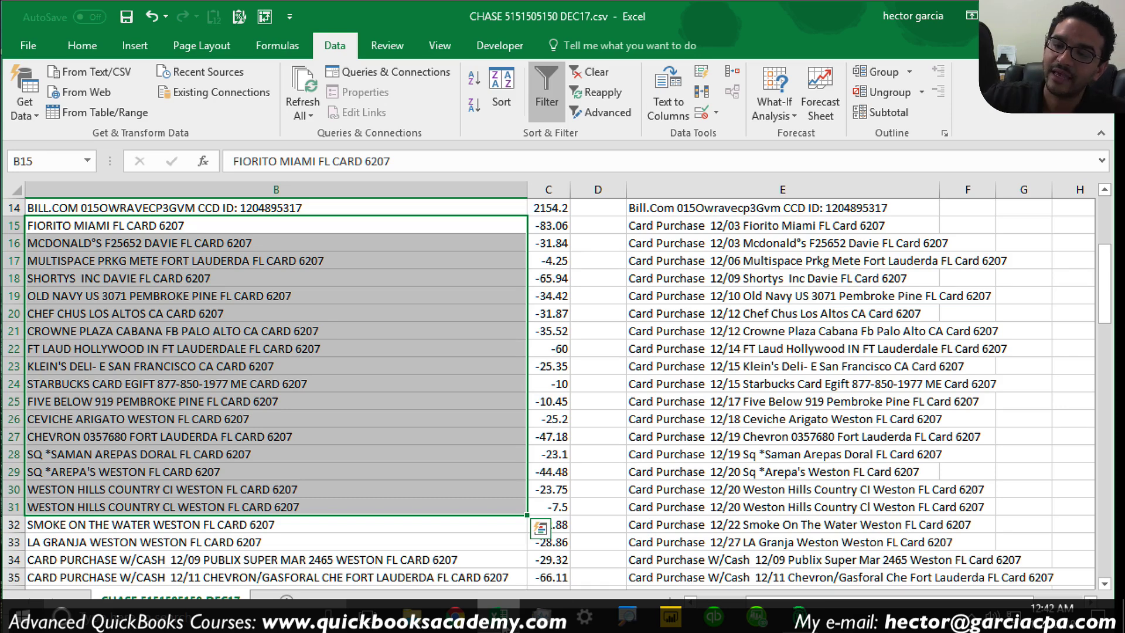
Step: Select the Card Purchase With Pin payees in B36:B46
click(383, 417)
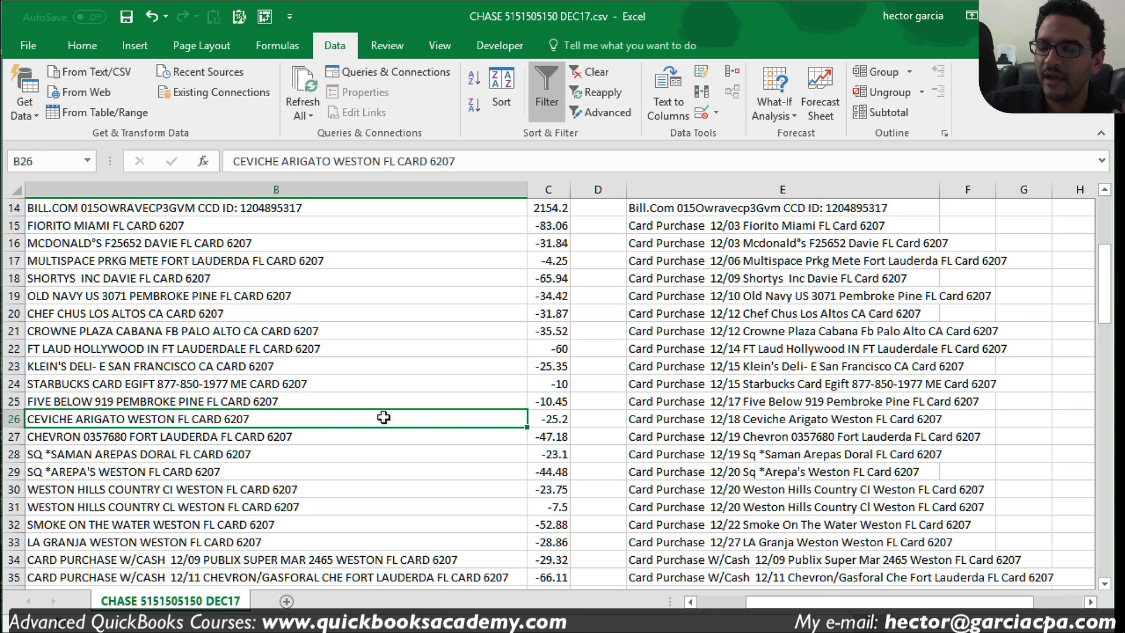
scroll(387, 419, down, 3)
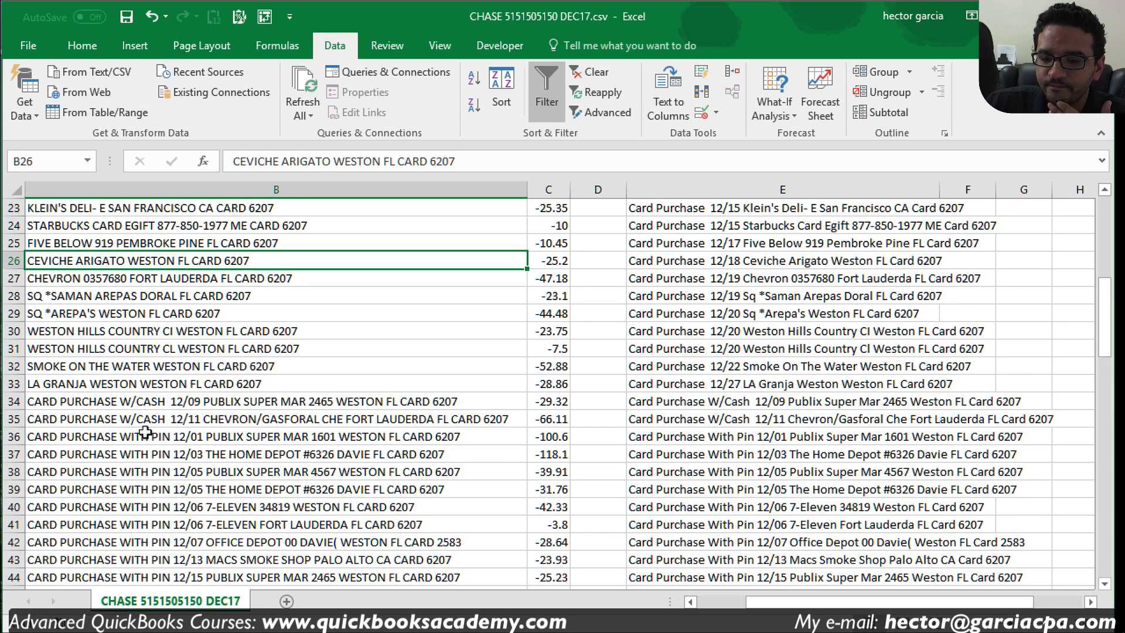
scroll(213, 414, down, 2)
click(255, 313)
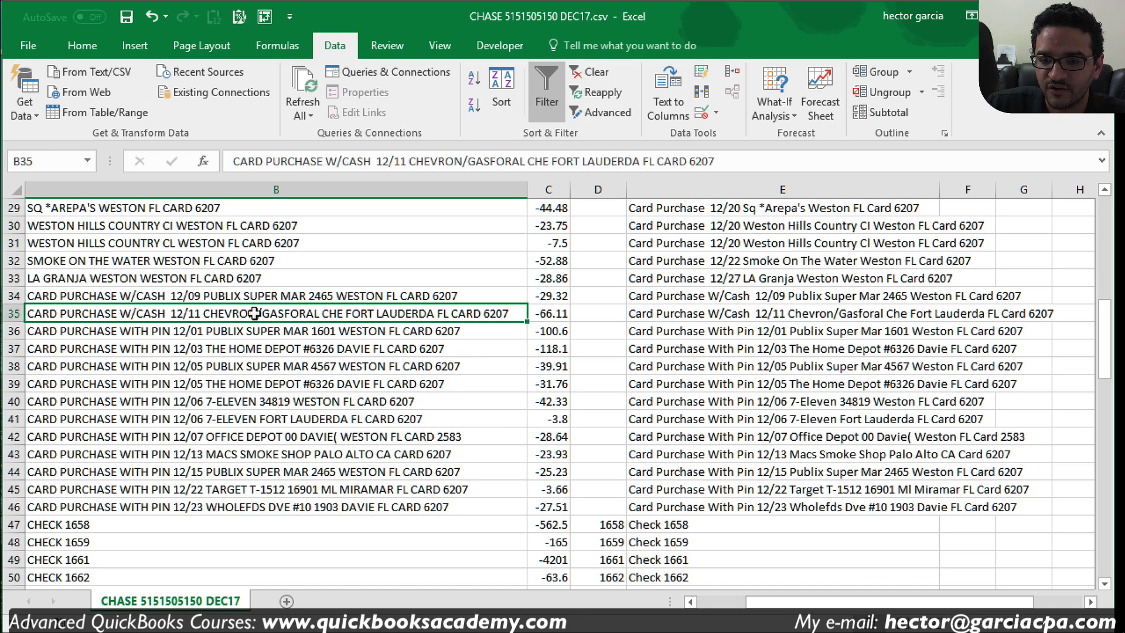
drag(271, 334, 282, 511)
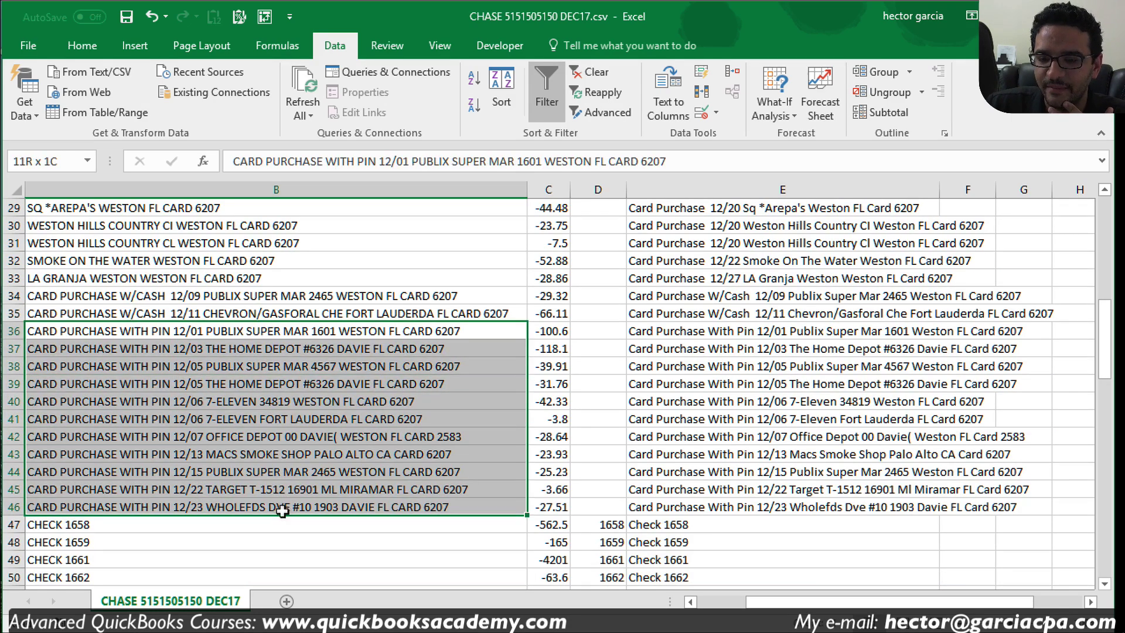
drag(191, 335, 270, 508)
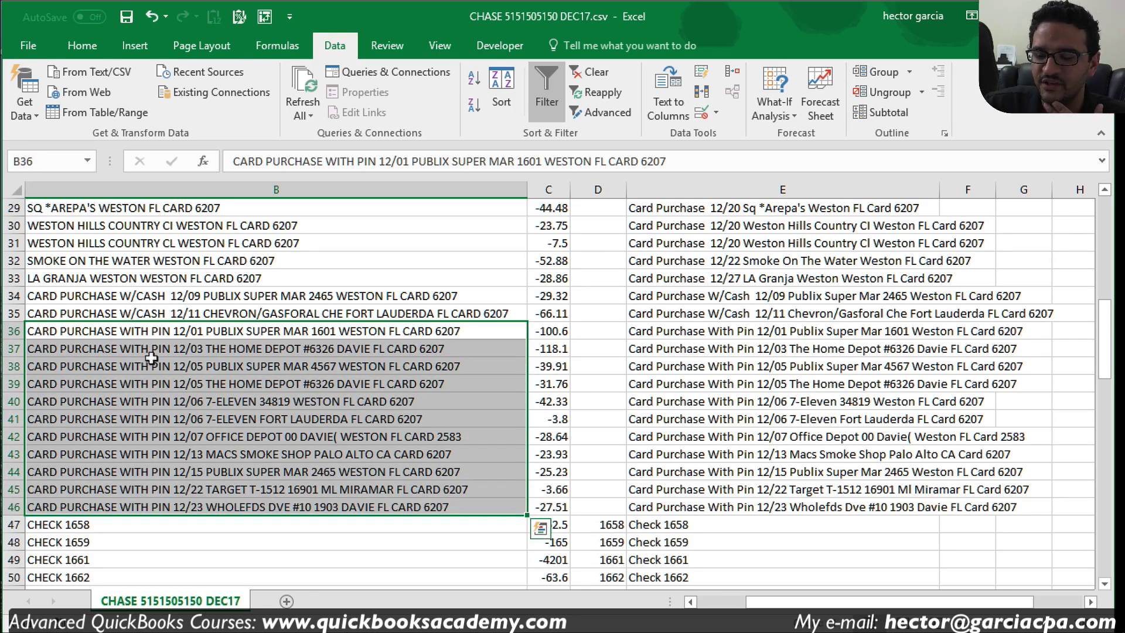
Step: Split B36:B46 at fixed width before the merchant name, skipping the prefix column
click(653, 98)
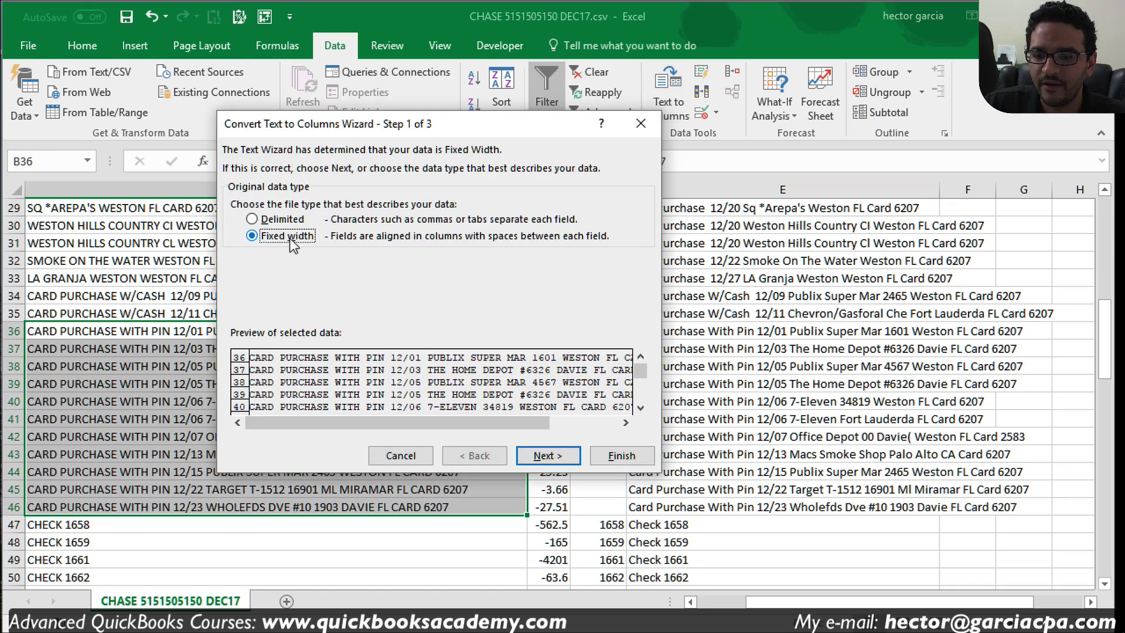
click(554, 461)
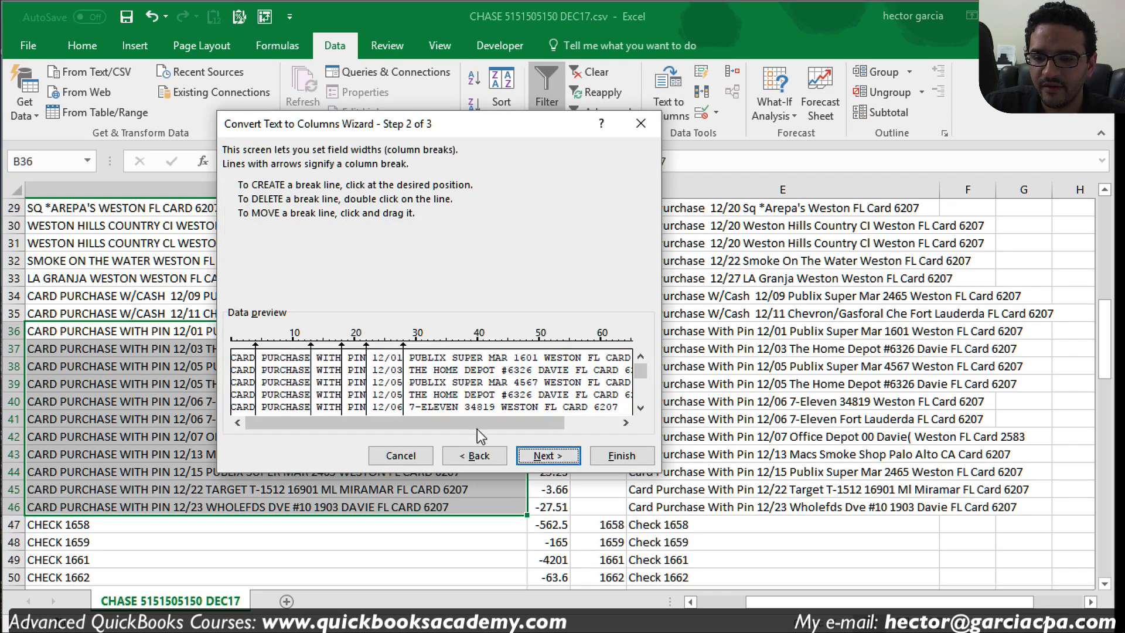
drag(343, 348, 344, 348)
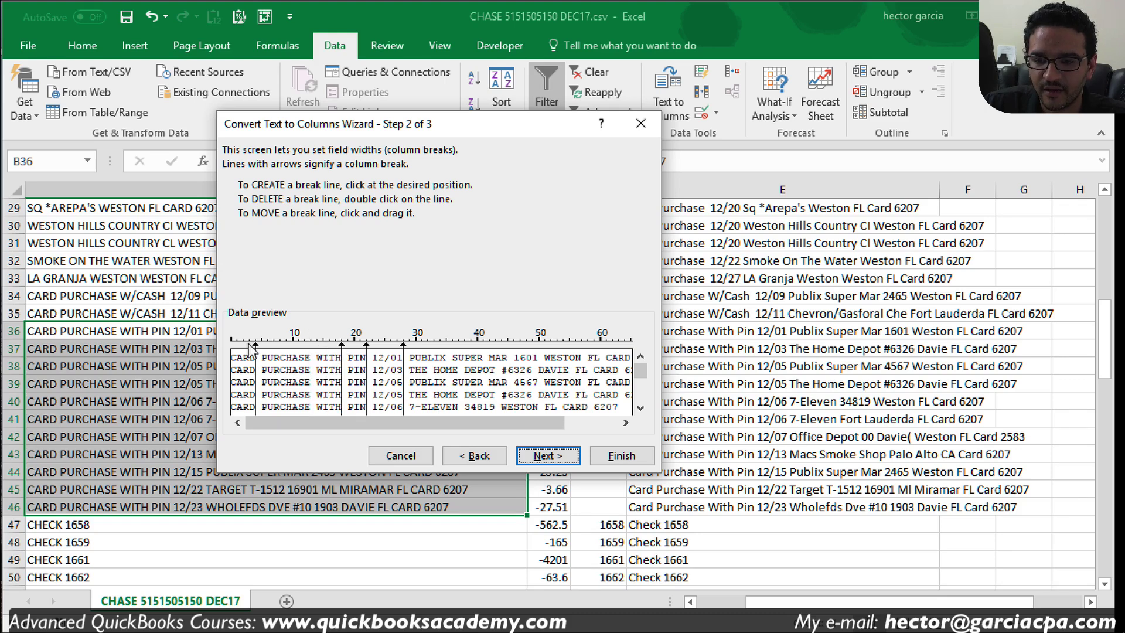
drag(255, 348, 408, 346)
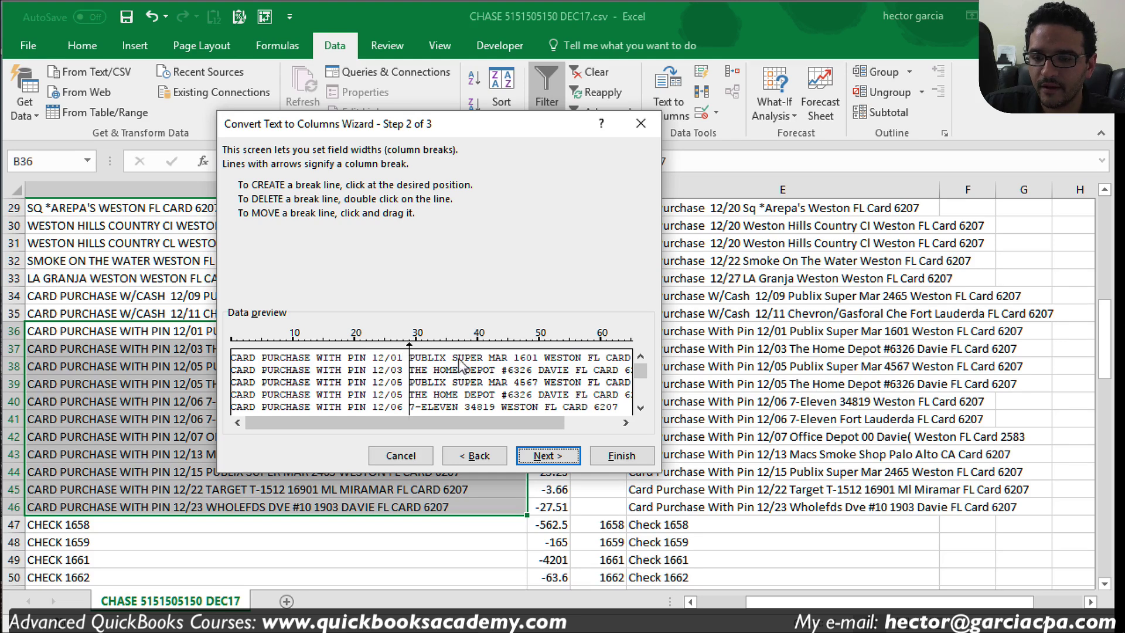
scroll(645, 408, down, 2)
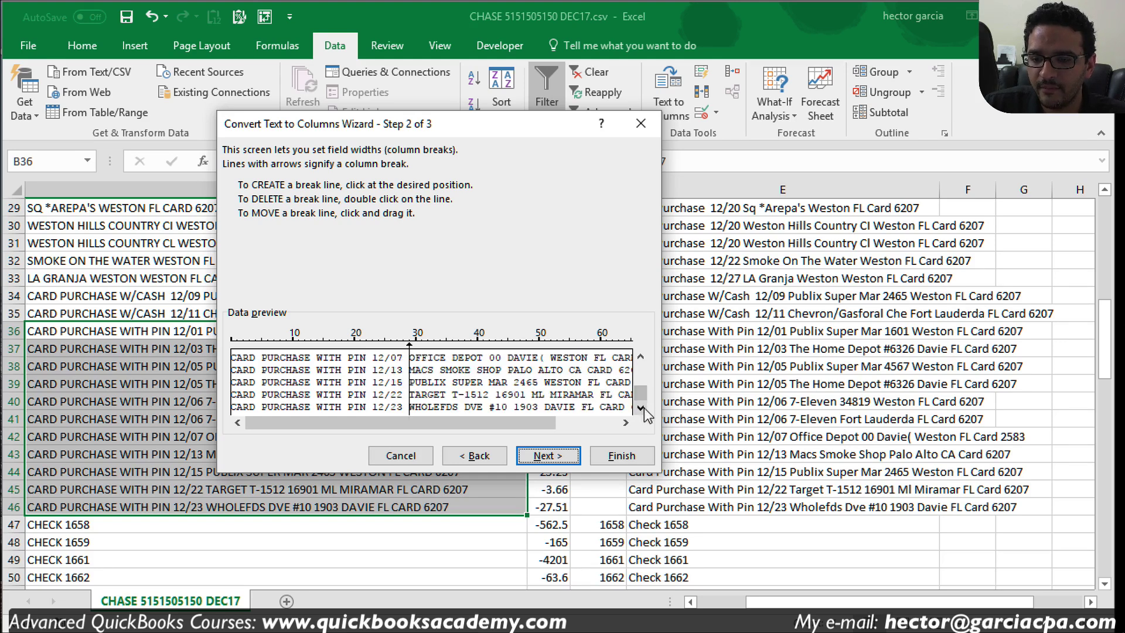
click(584, 423)
drag(583, 423, 434, 428)
click(546, 455)
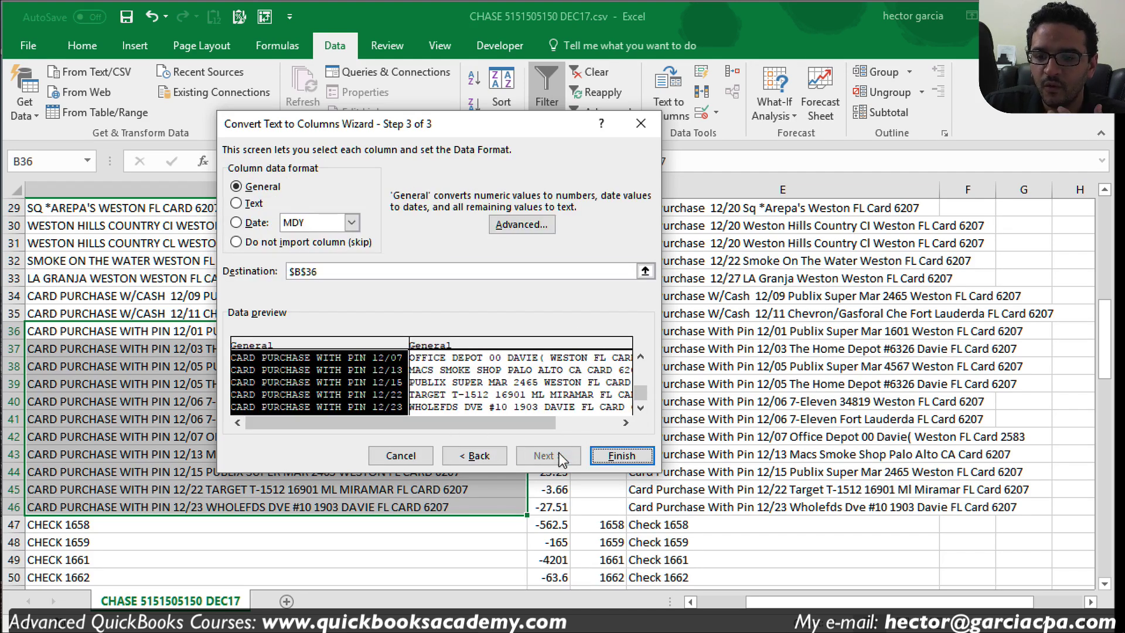
click(255, 244)
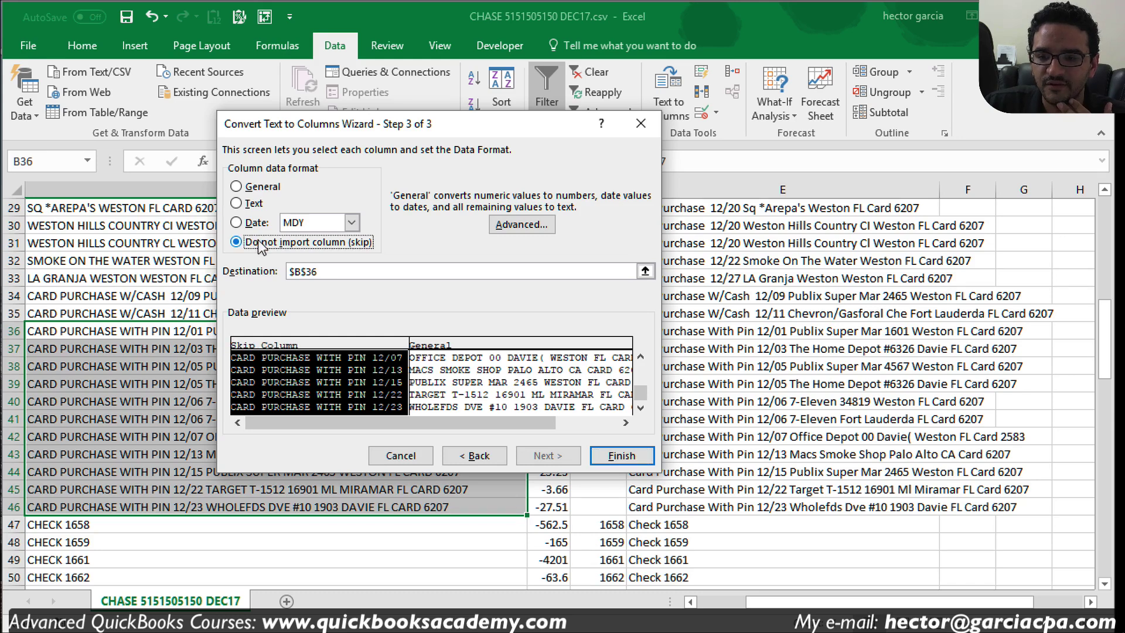
click(620, 456)
click(377, 454)
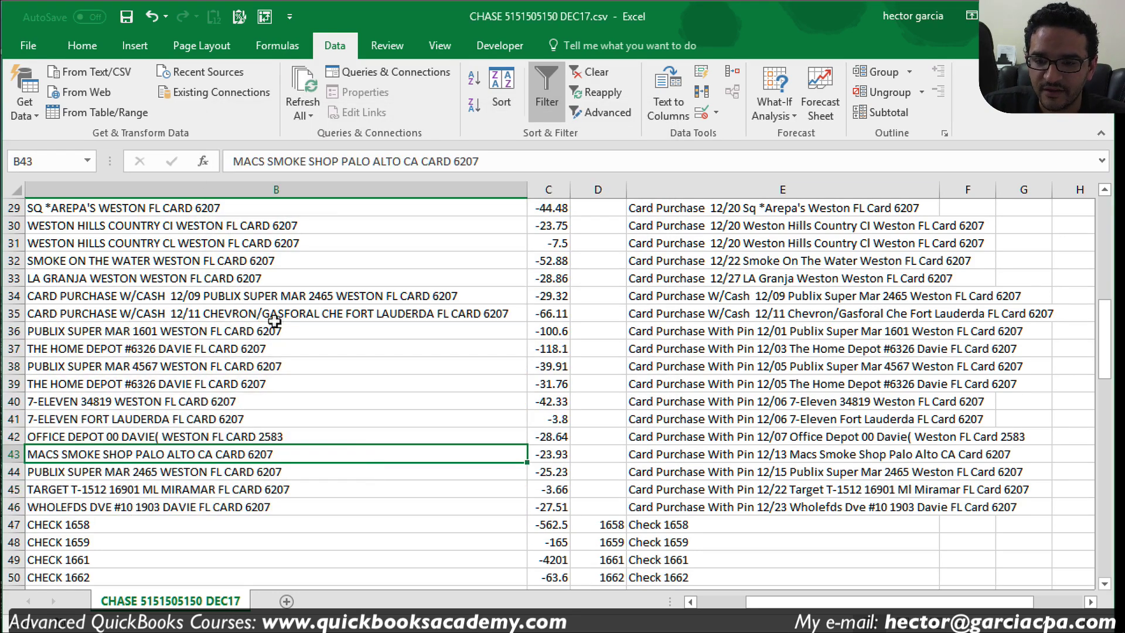
drag(298, 296, 299, 315)
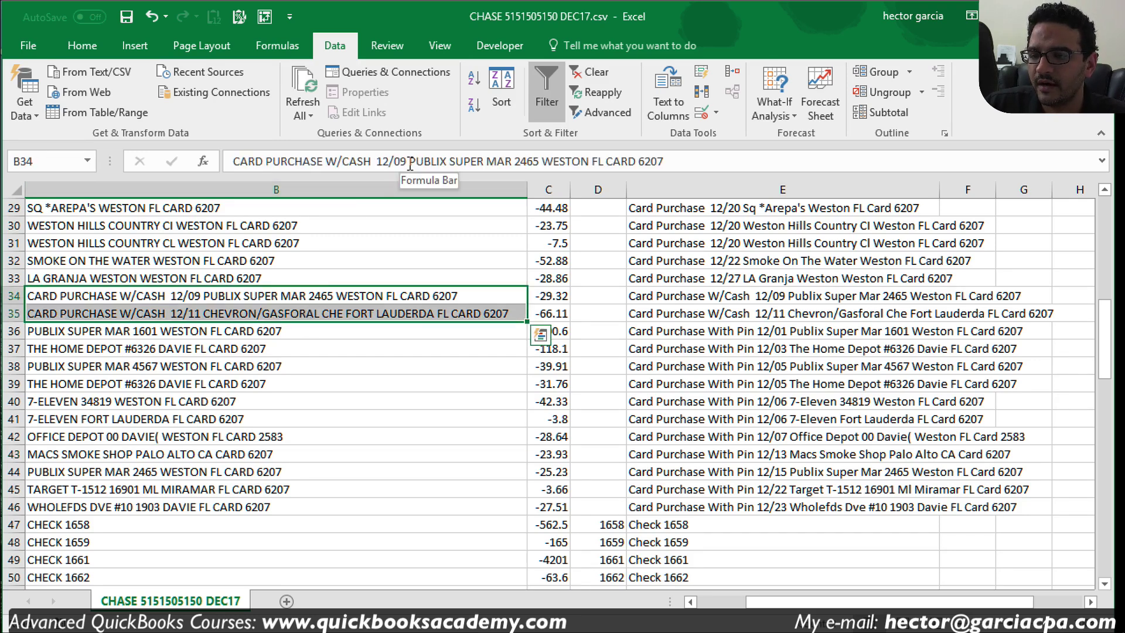
Step: Copy the 'CARD PURCHASE W/CASH' prefix text from row 34 and select rows 34–35
drag(412, 162, 222, 168)
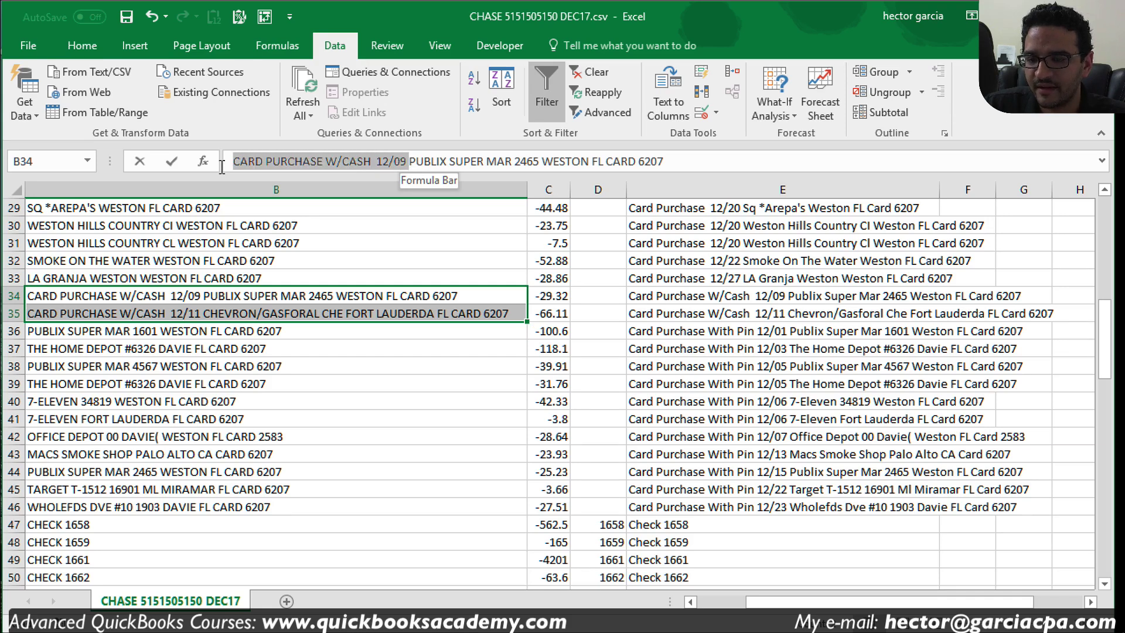
right_click(286, 160)
click(321, 189)
click(389, 364)
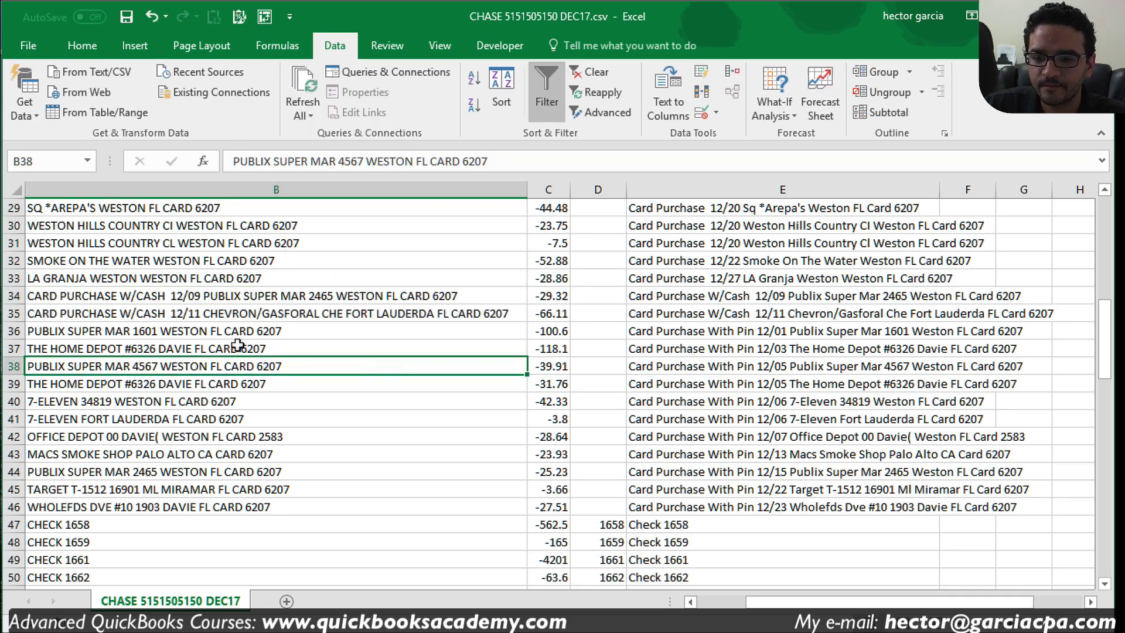
drag(296, 291, 299, 305)
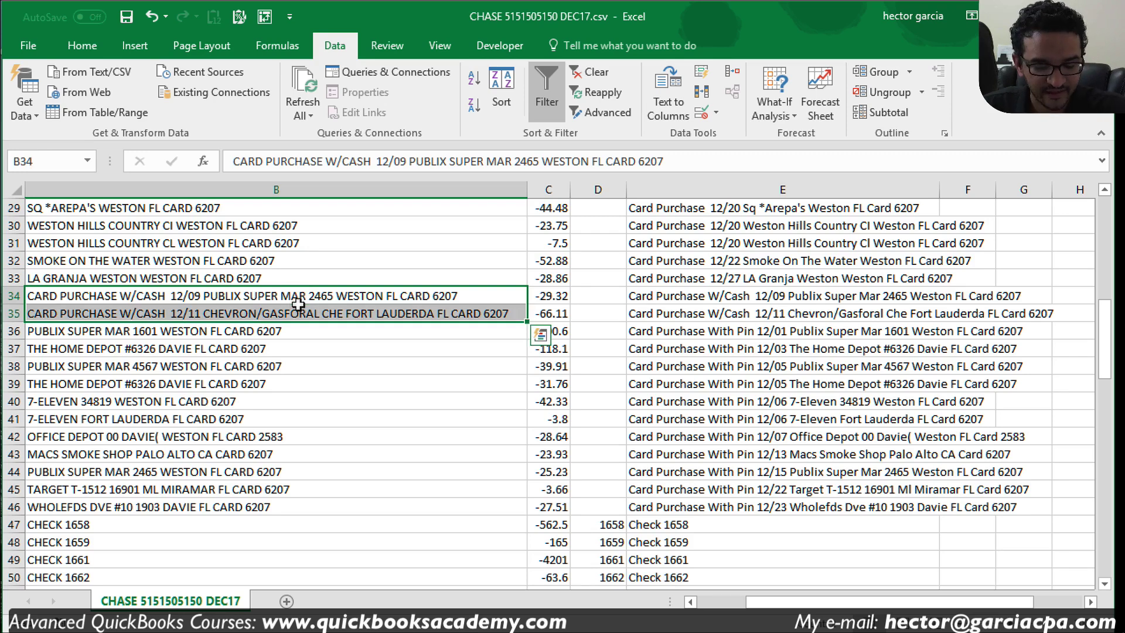
Step: Set the Replace search text to 'CARD PURCHASE W/CASH ??/??' with the date wildcarded
key(ctrl+f)
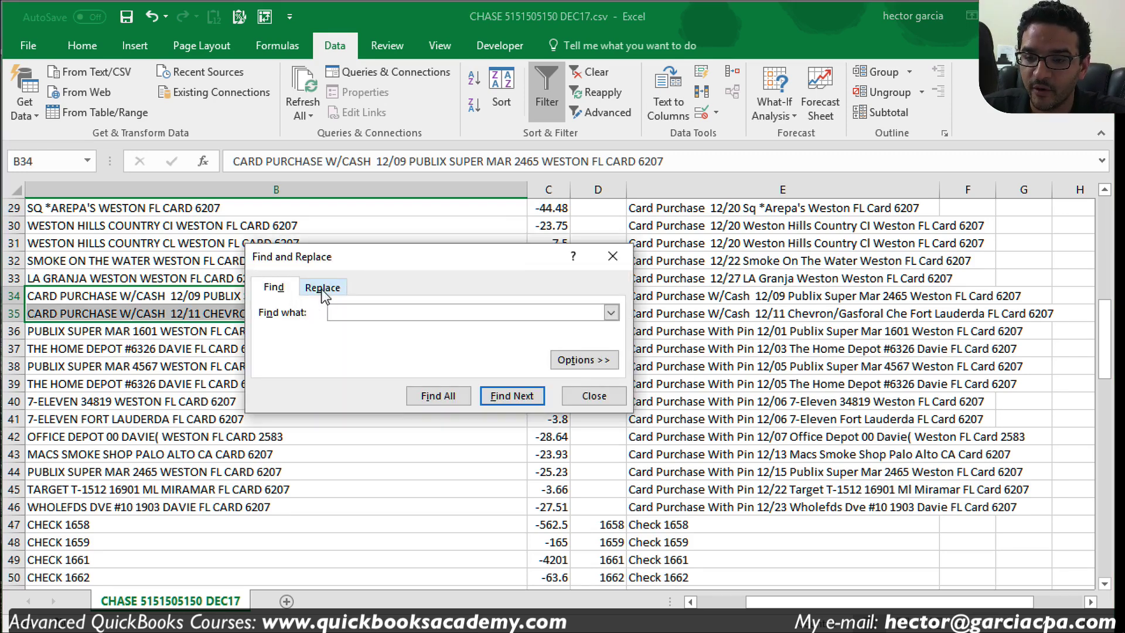
click(322, 288)
drag(395, 255, 784, 239)
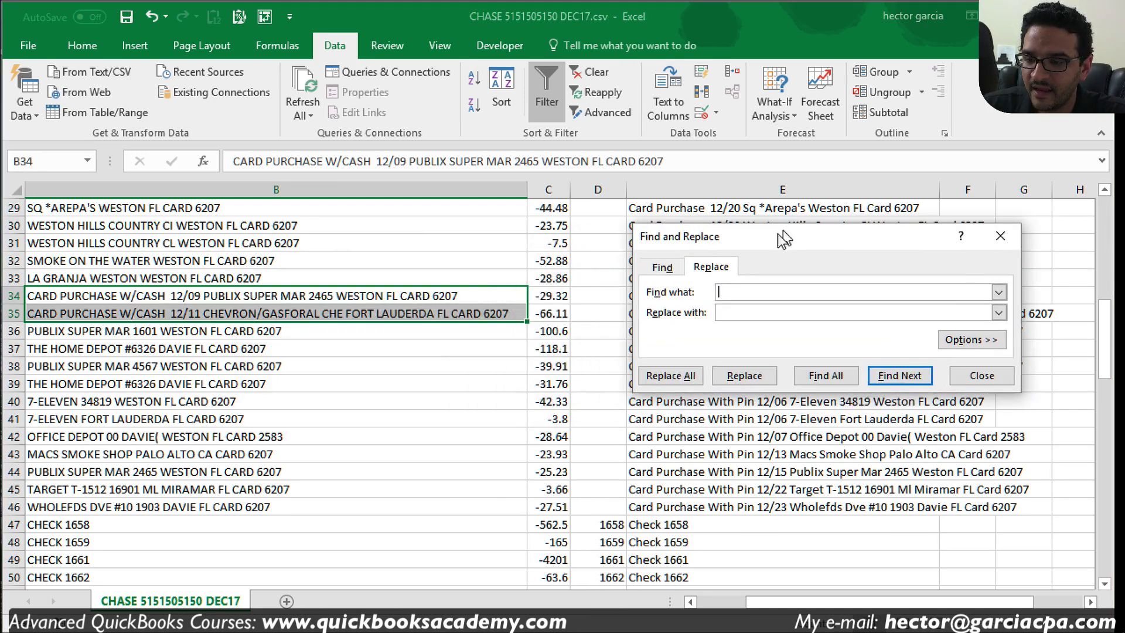
right_click(753, 291)
click(795, 344)
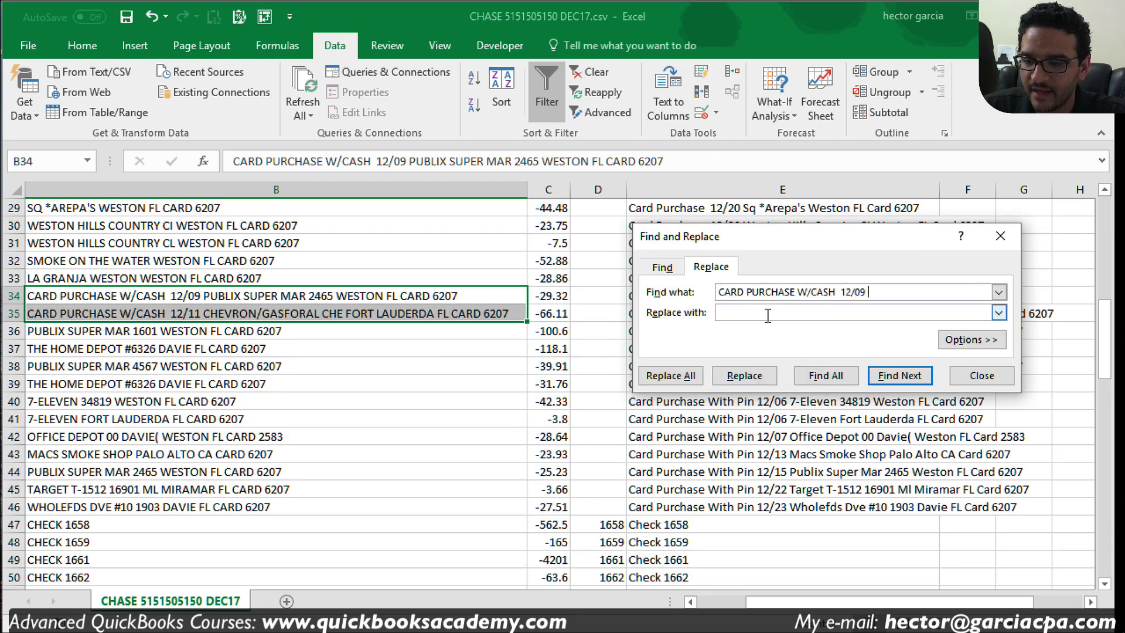
click(769, 312)
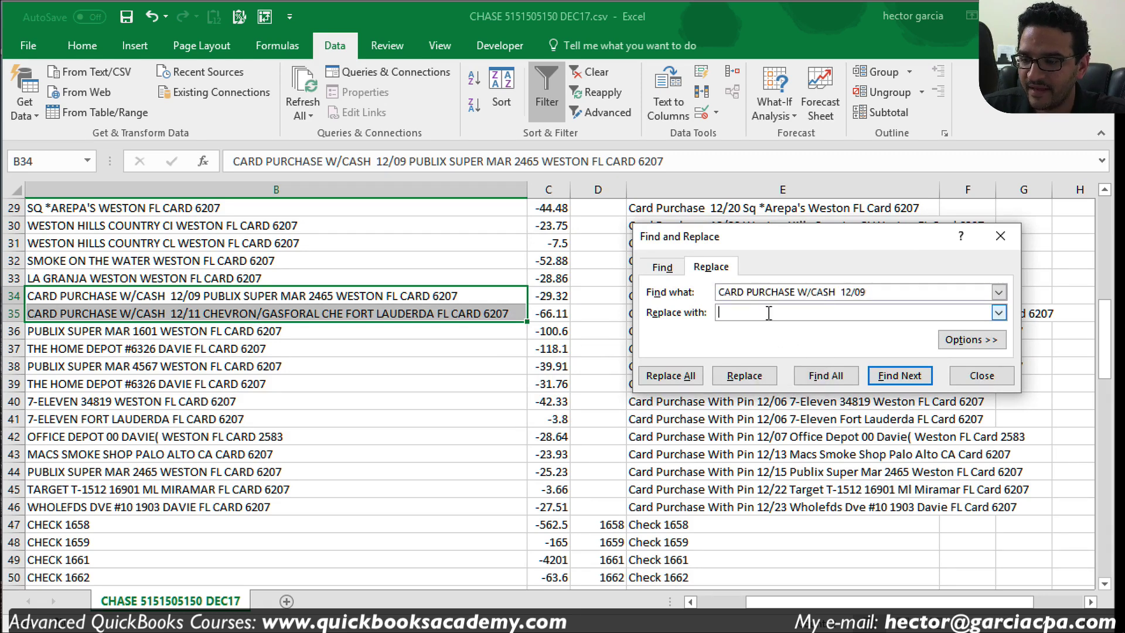
click(850, 292)
key(Left)
key(Left)
key(Left)
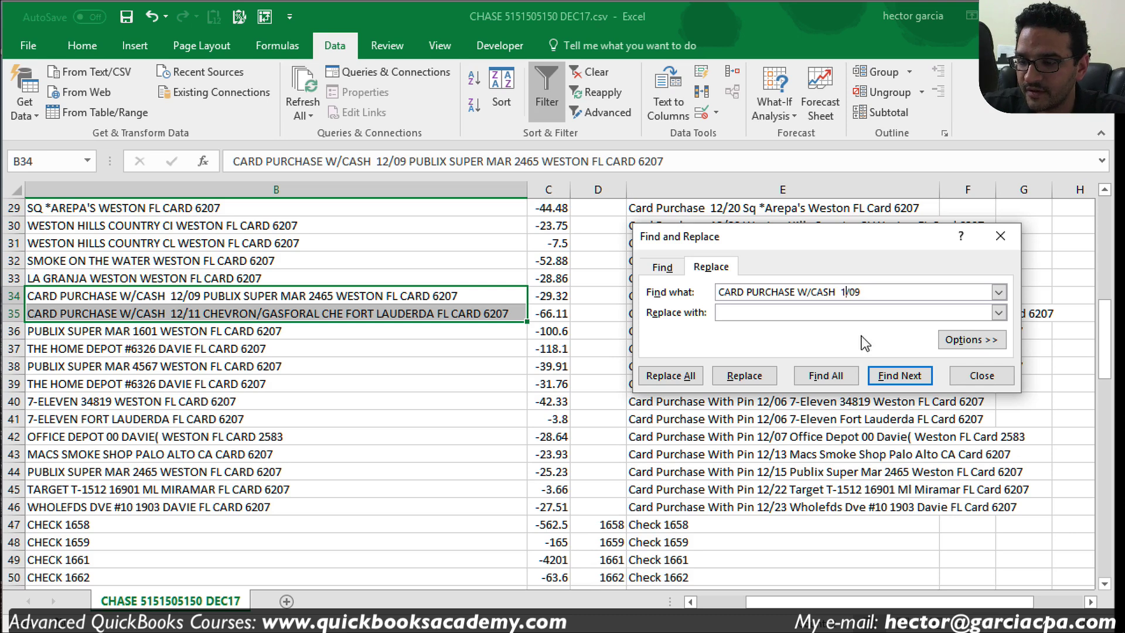
key(BackSpace)
key(BackSpace)
text(??)
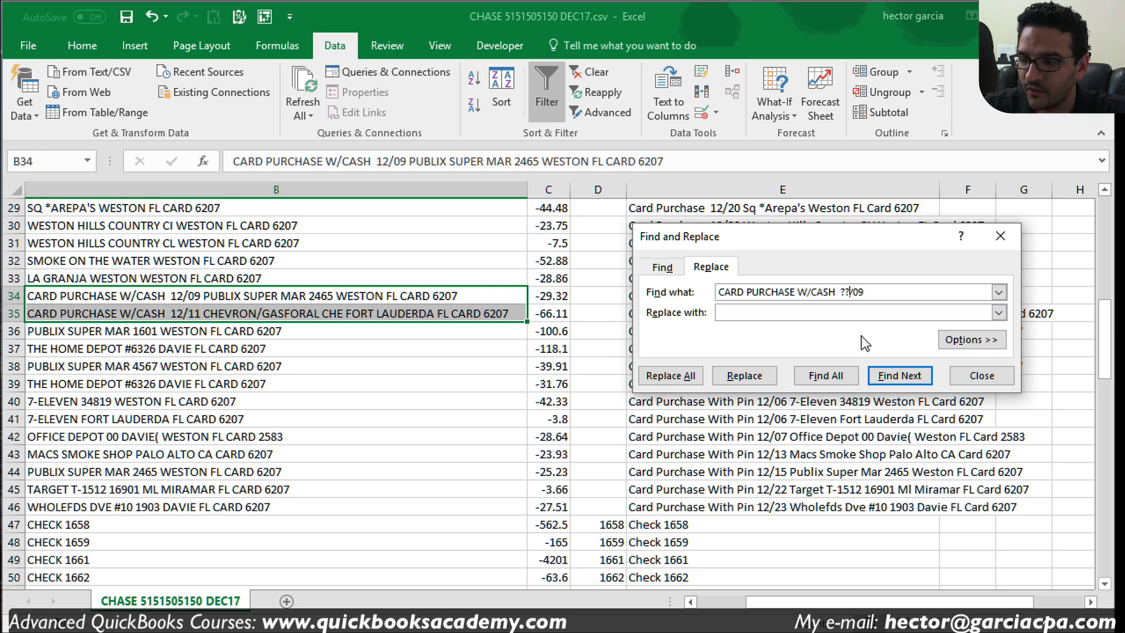
key(End)
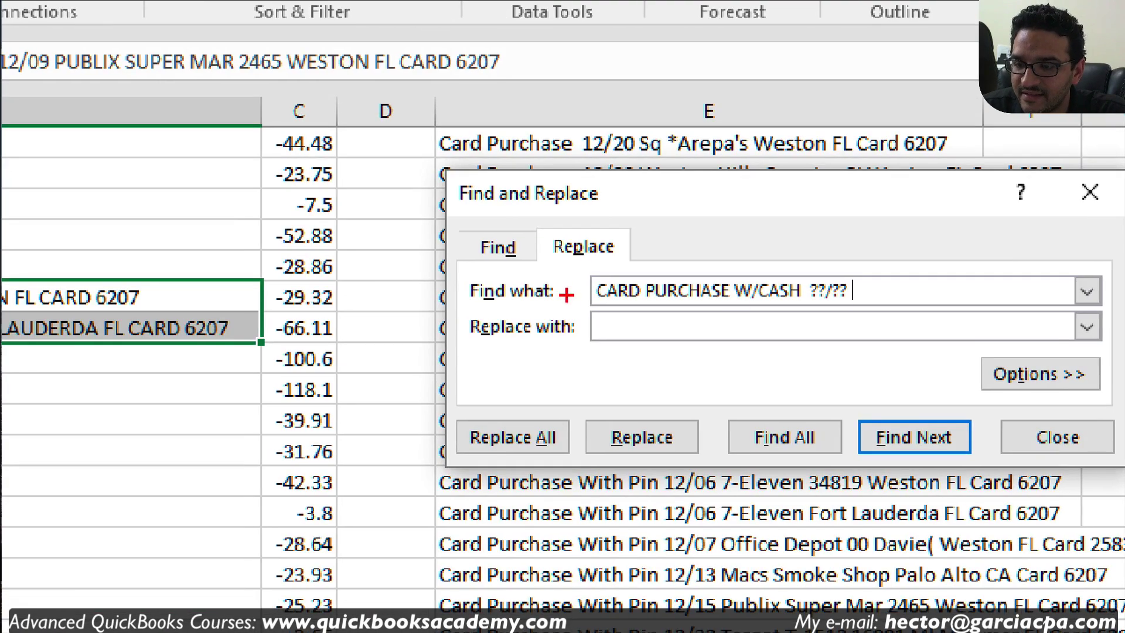
drag(591, 302, 844, 303)
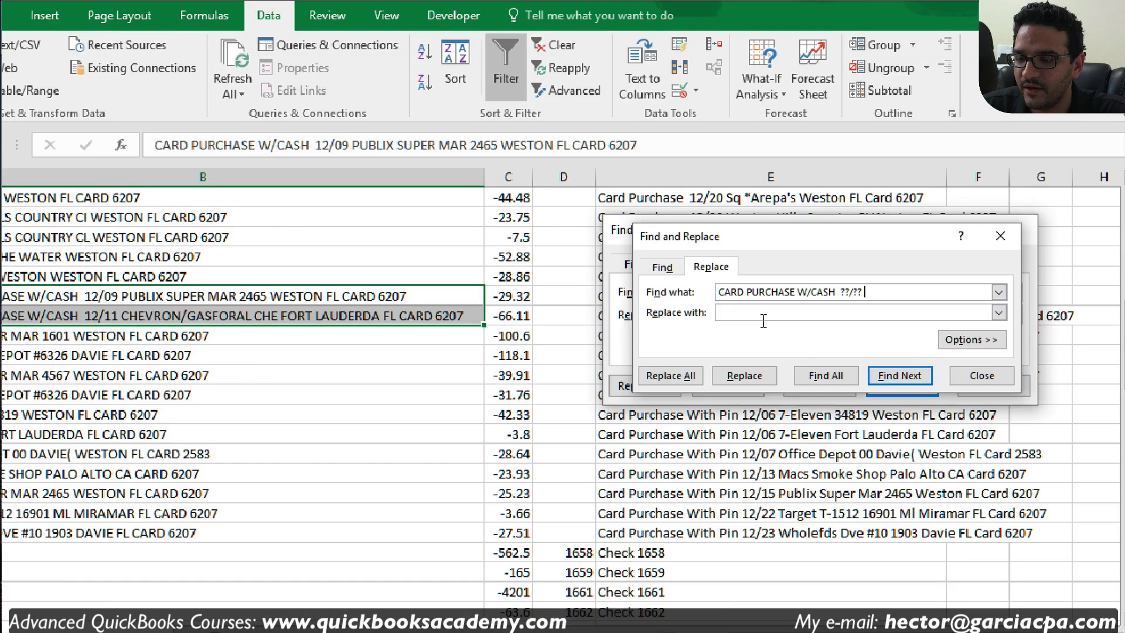
Step: Replace all matches with nothing, leaving only the merchant names in rows 34–35
click(764, 320)
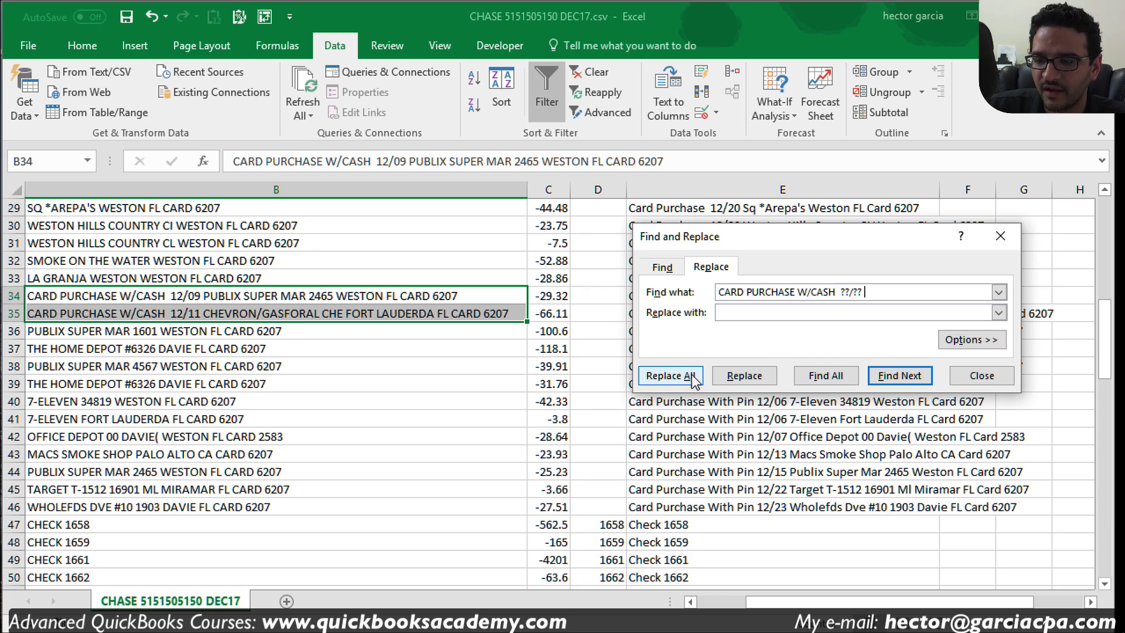
click(693, 378)
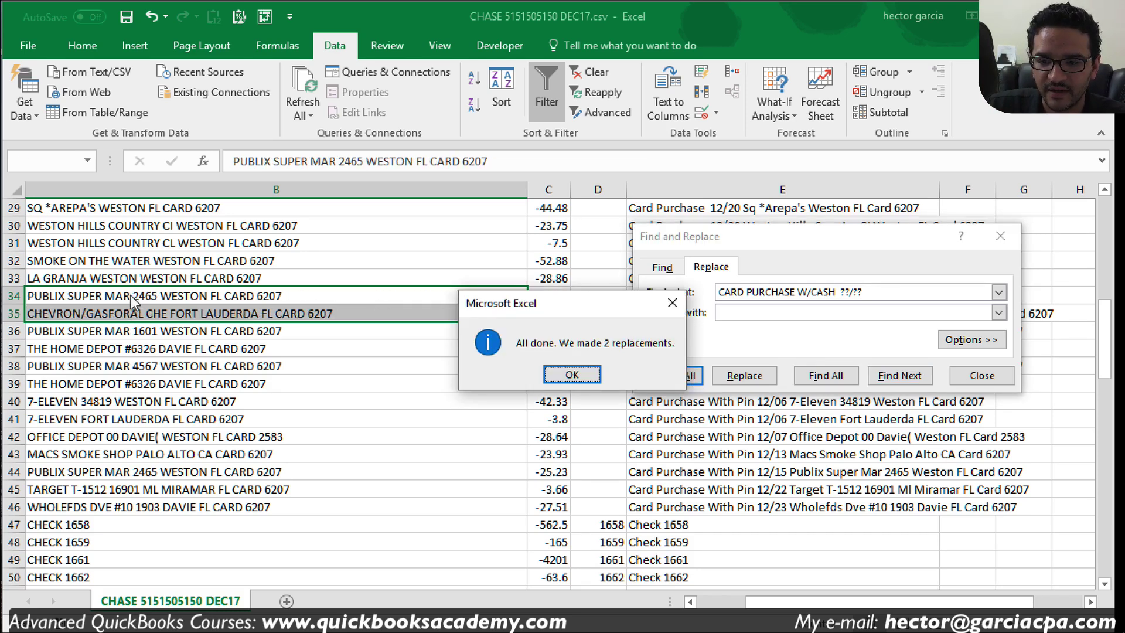
click(572, 374)
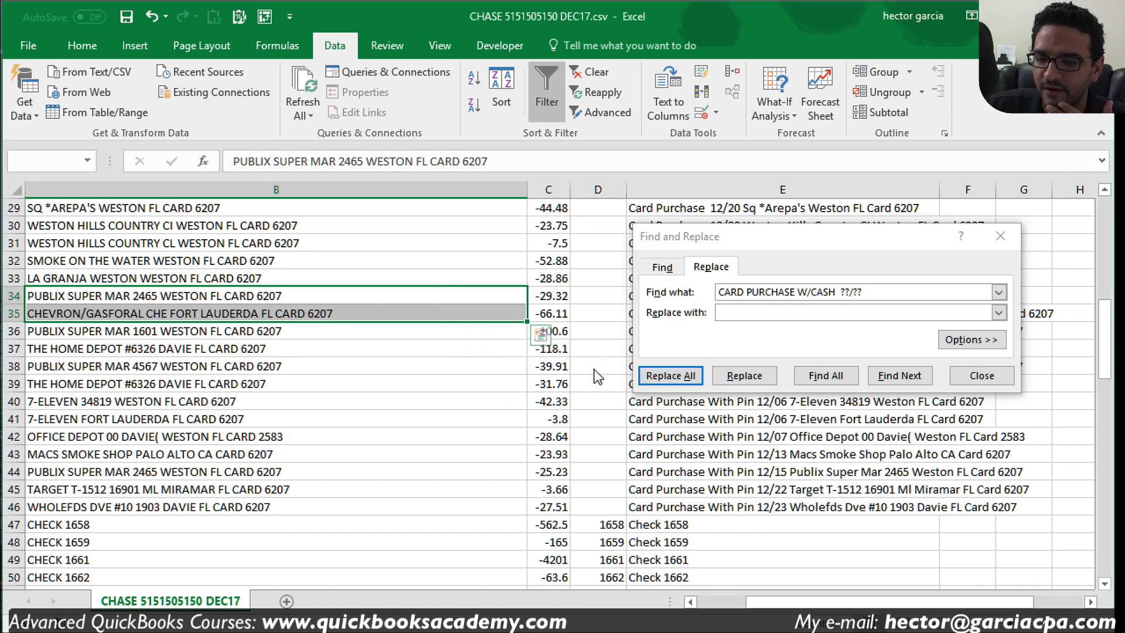
click(982, 376)
scroll(215, 371, up, 5)
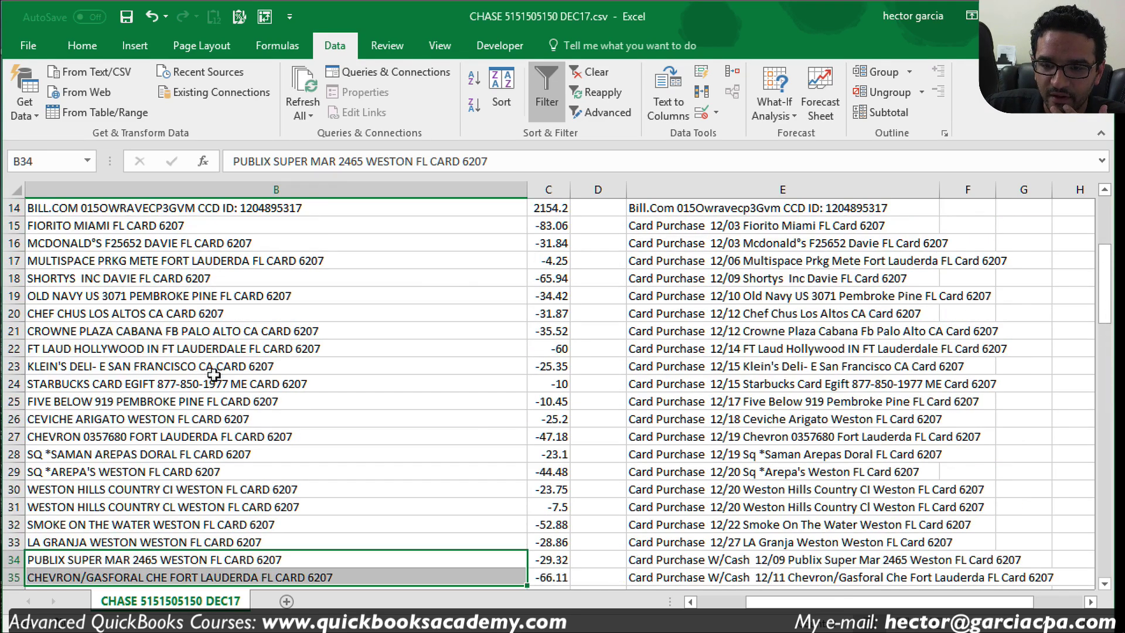
Step: Split B2:B7 at a fixed-width break after the date and skip the date column
click(214, 368)
scroll(215, 375, up, 5)
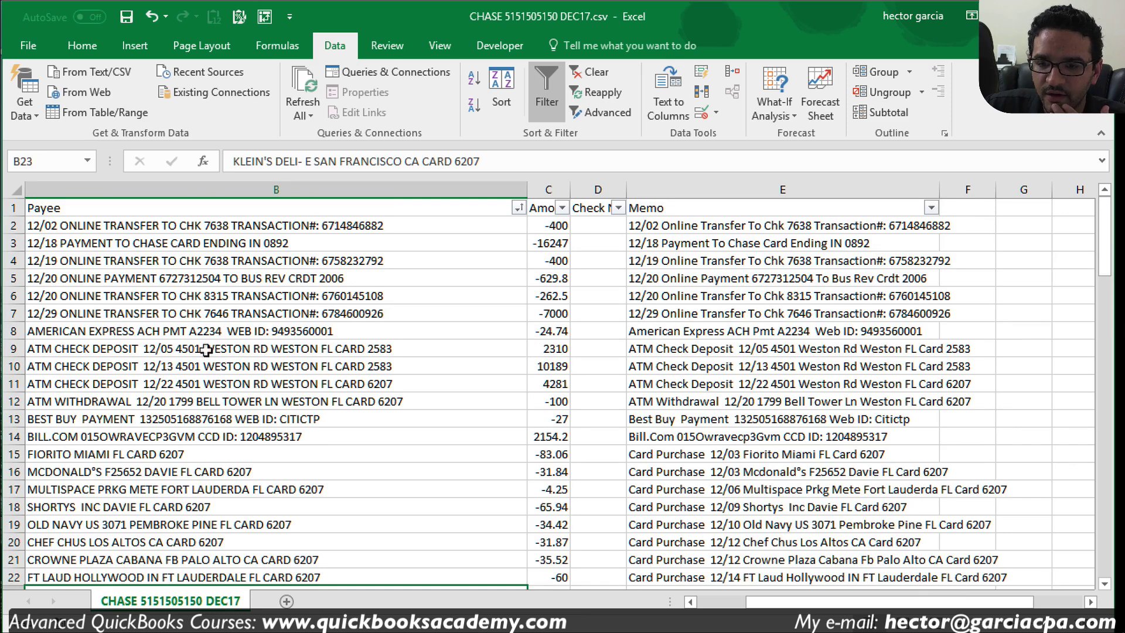
drag(211, 229, 212, 315)
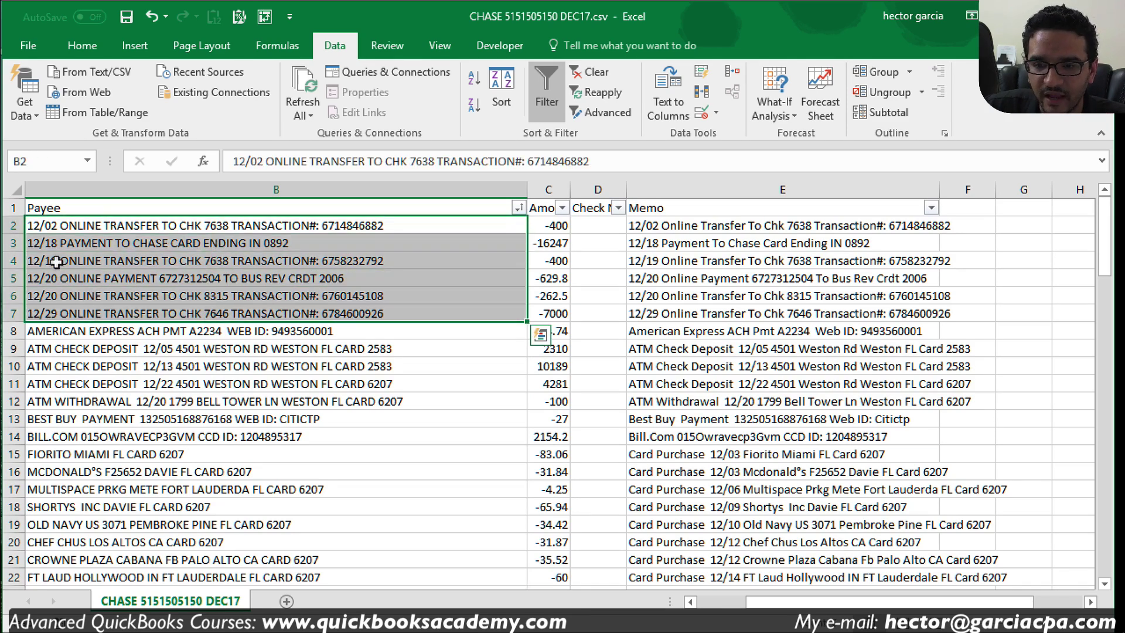
click(674, 88)
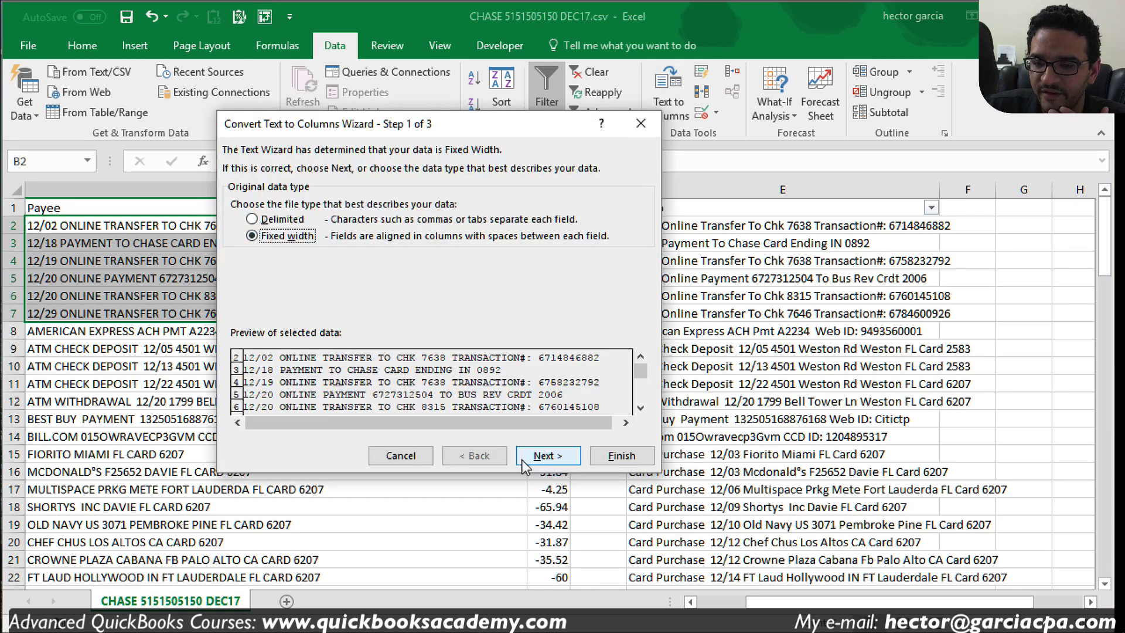
click(551, 455)
drag(521, 358, 267, 351)
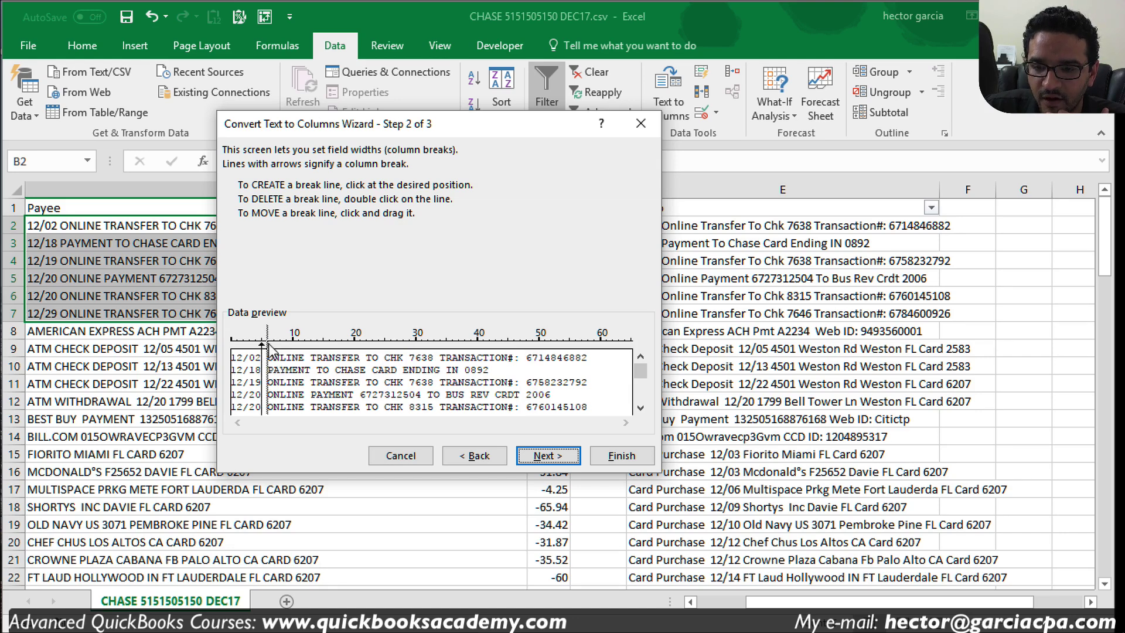
click(545, 455)
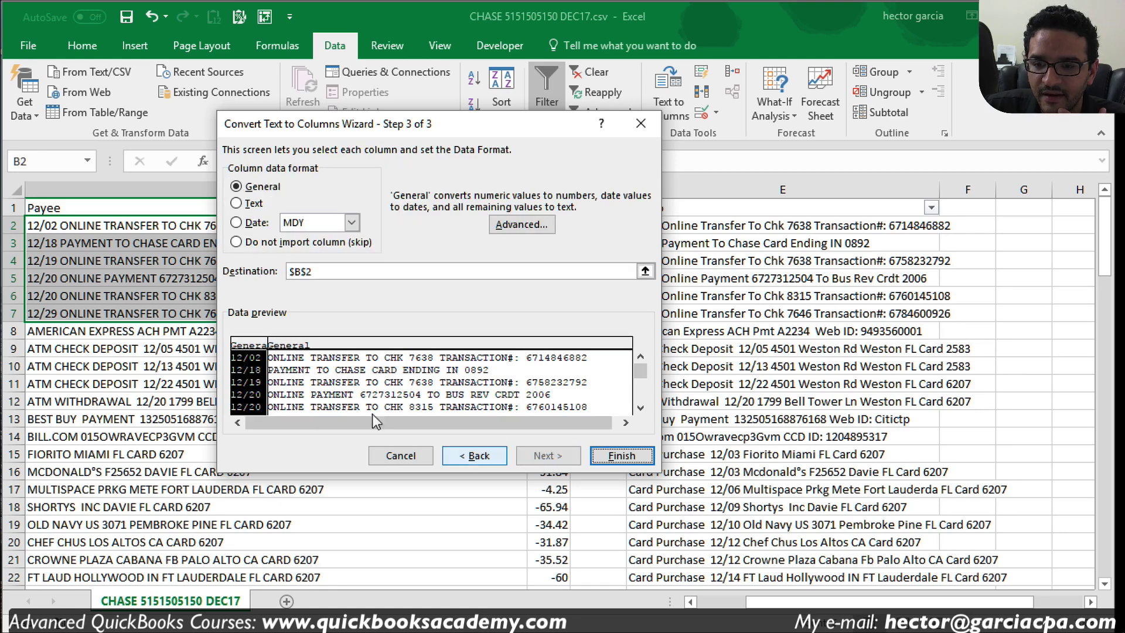
click(237, 242)
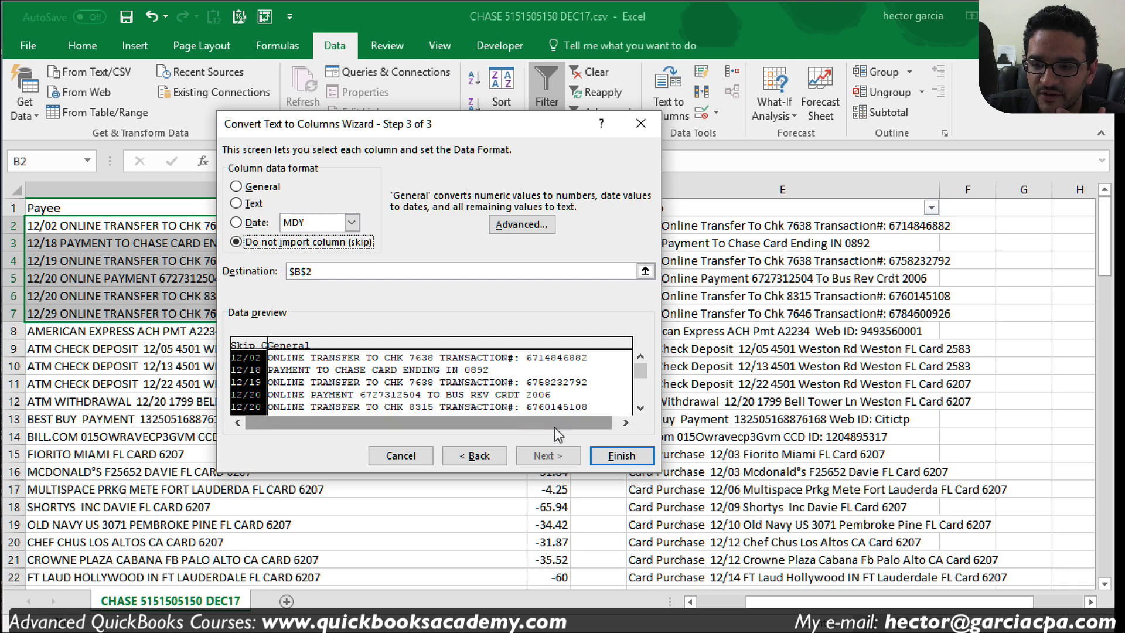
click(621, 456)
click(327, 403)
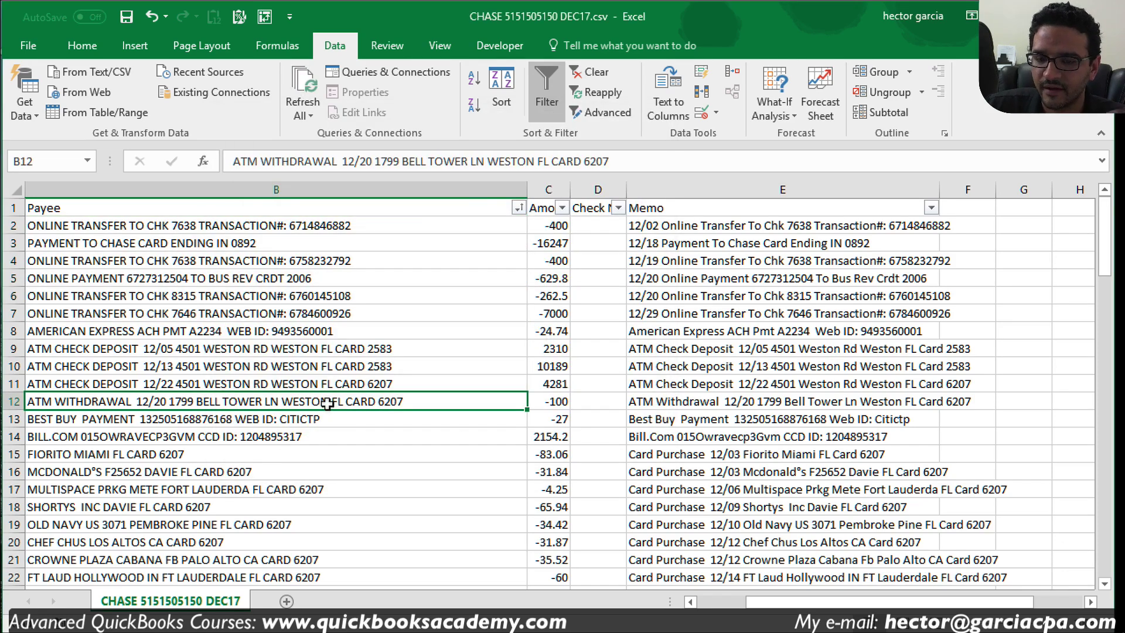
drag(264, 224, 266, 321)
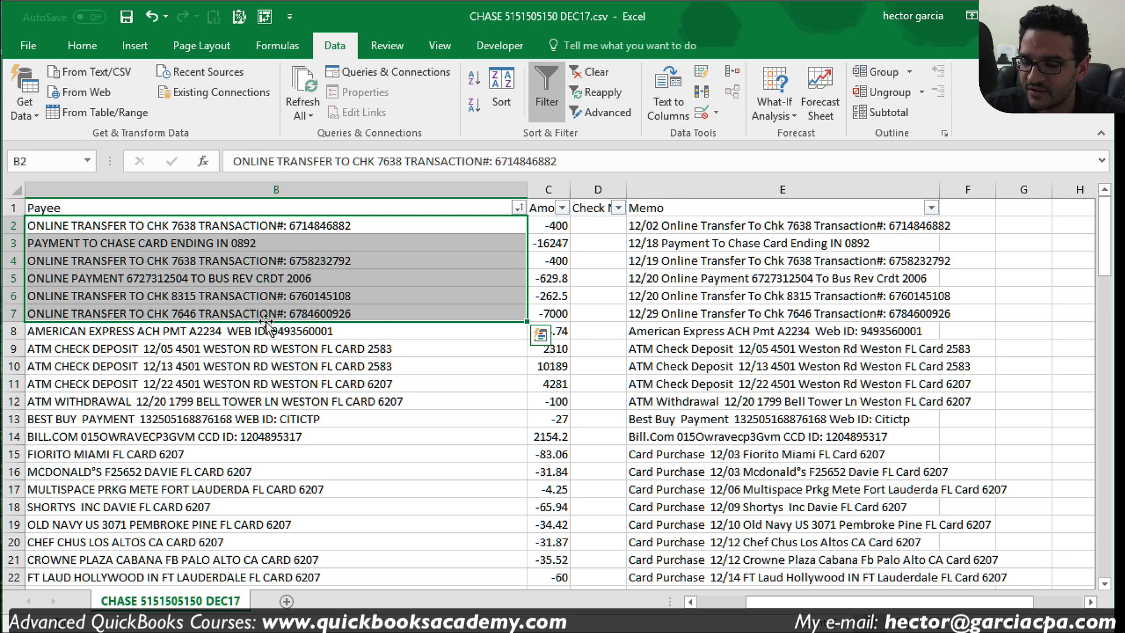
Step: Run fixed-width Text to Columns on B9:B11, leaving one break before the street address
click(267, 385)
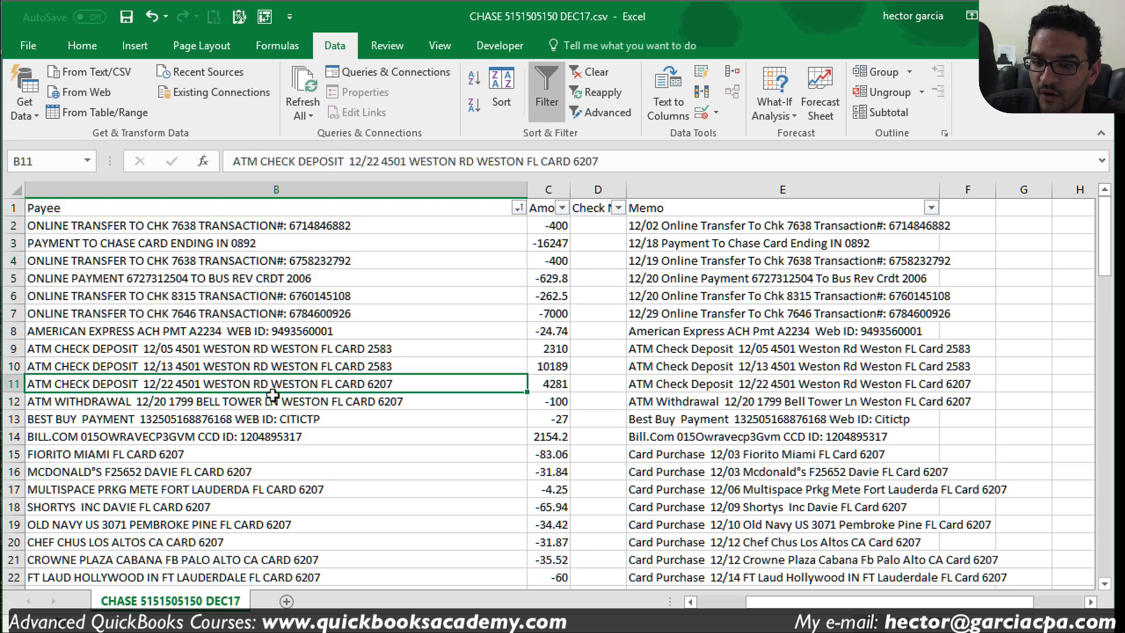
drag(228, 348, 240, 384)
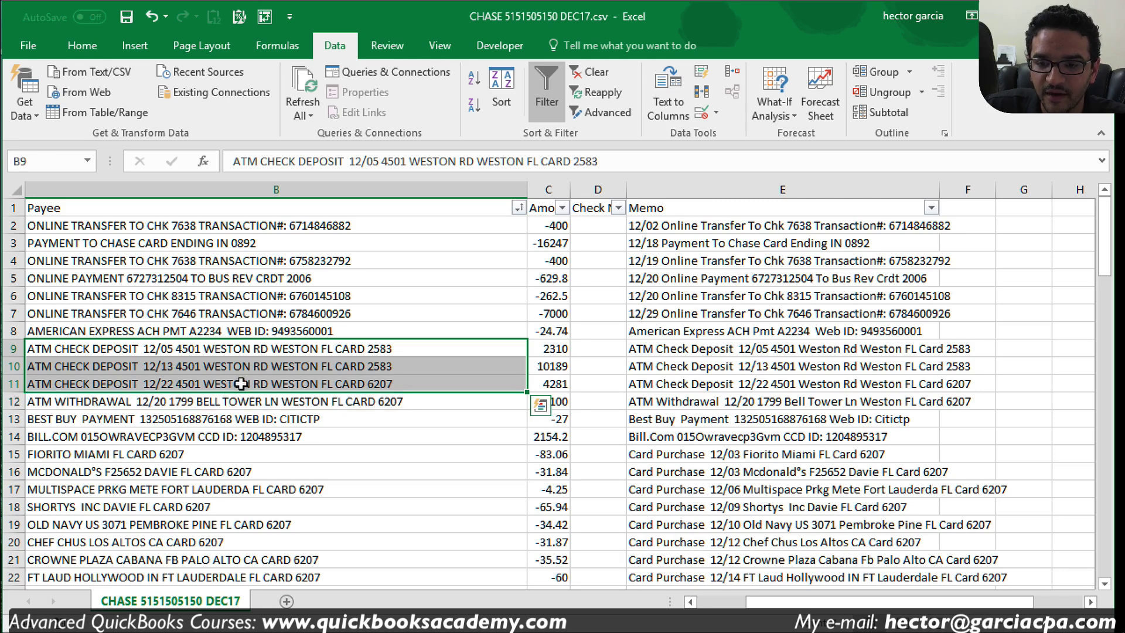
click(668, 108)
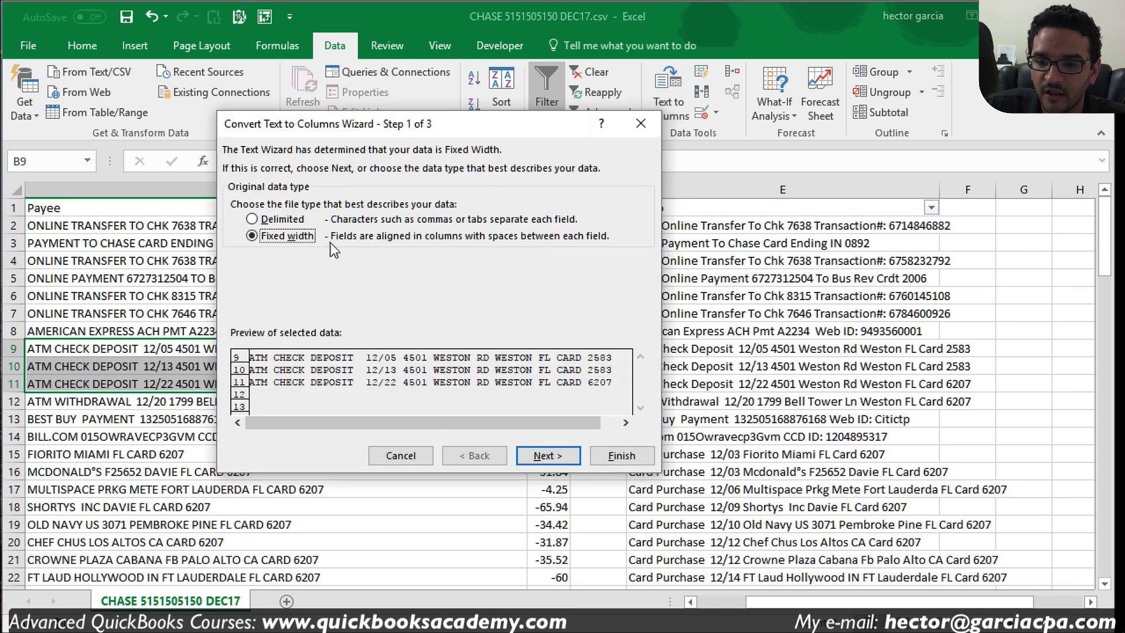
click(548, 456)
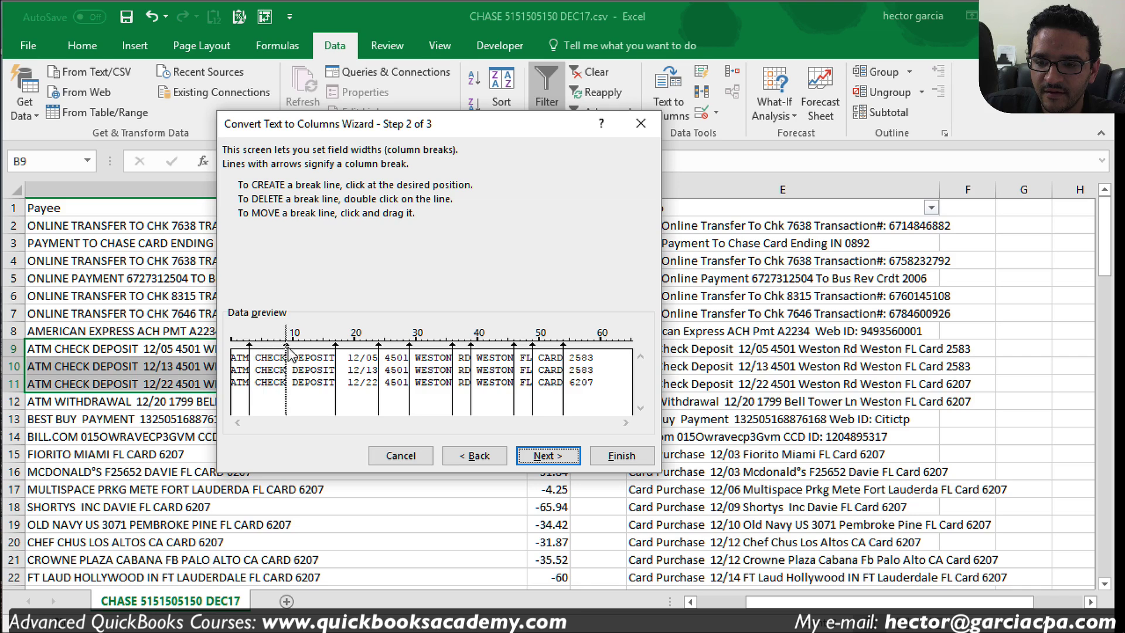
drag(289, 352, 287, 352)
drag(409, 351, 385, 352)
drag(451, 348, 386, 351)
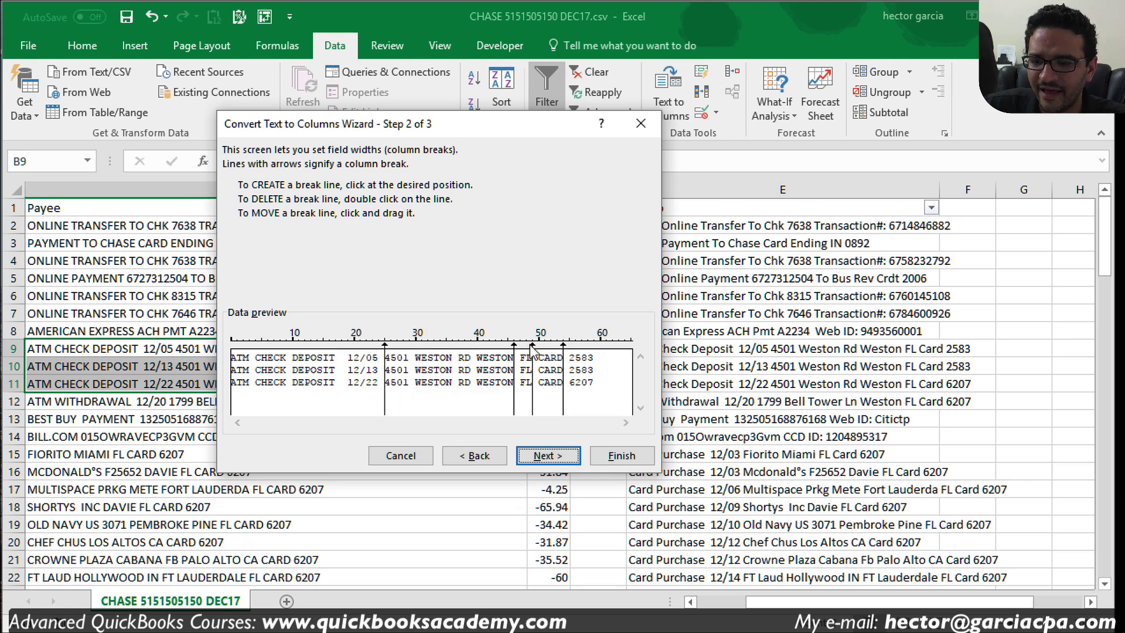
drag(533, 350, 385, 365)
drag(533, 347, 385, 363)
drag(564, 357, 385, 364)
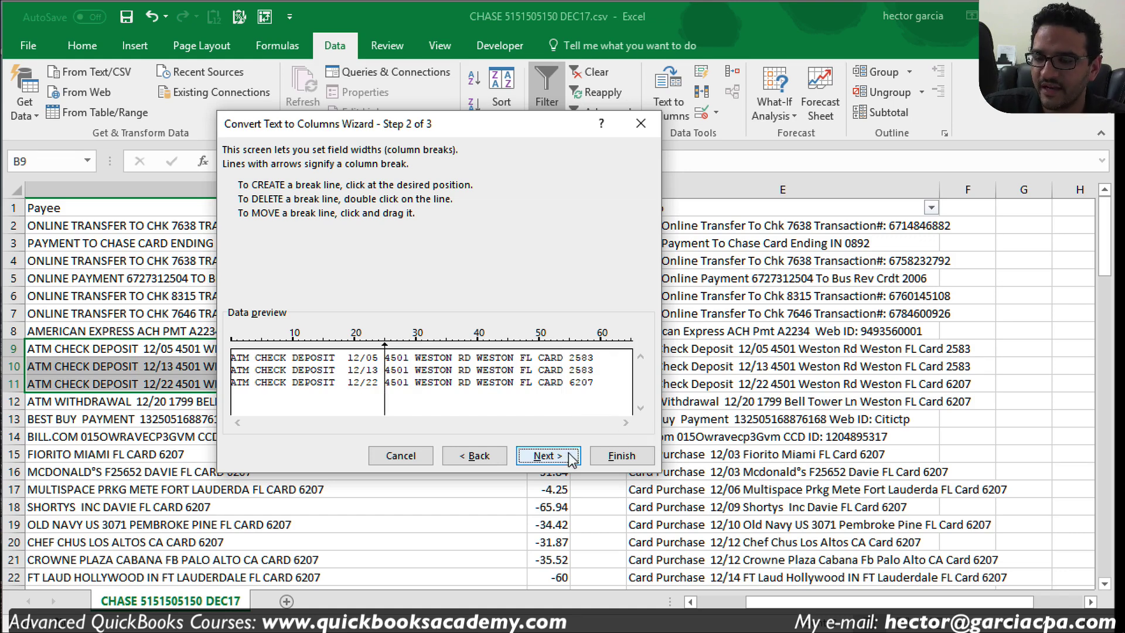
Step: Skip the ATM CHECK DEPOSIT label-and-date column and finish the split
click(547, 455)
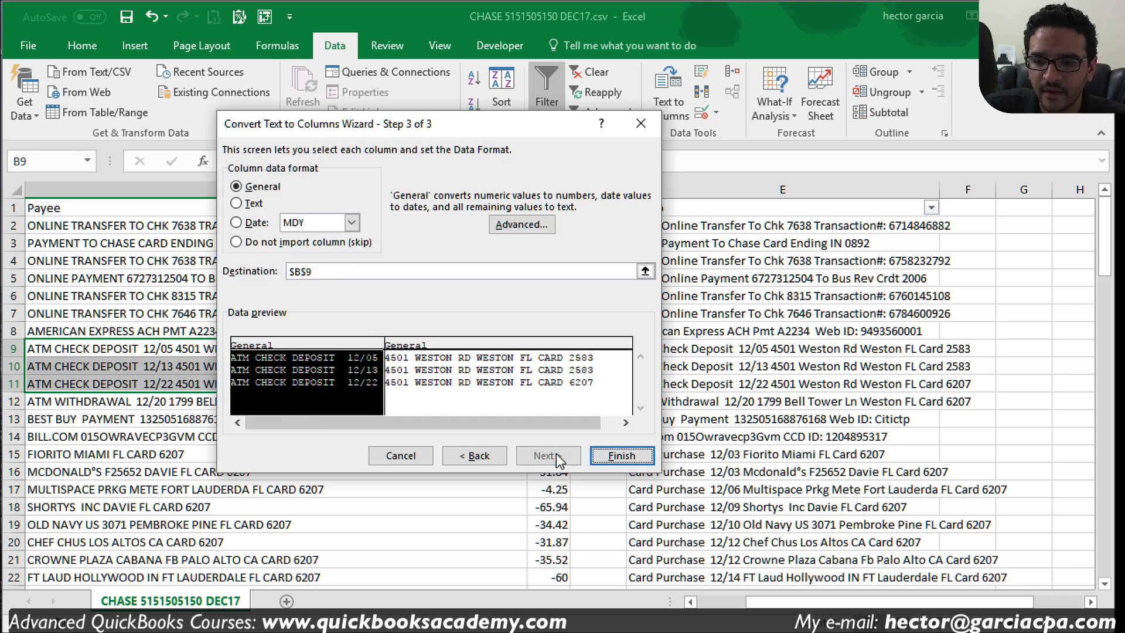
click(263, 248)
click(621, 456)
click(317, 420)
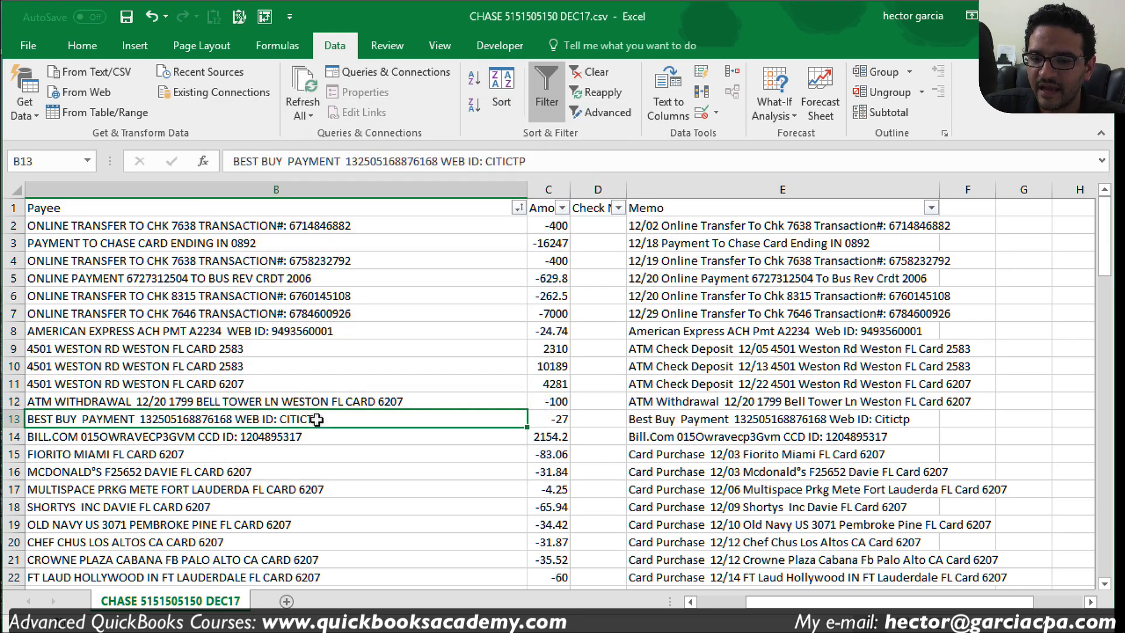
Step: Delete the ATM withdrawal label and date from the row 12 payee
drag(245, 350, 250, 402)
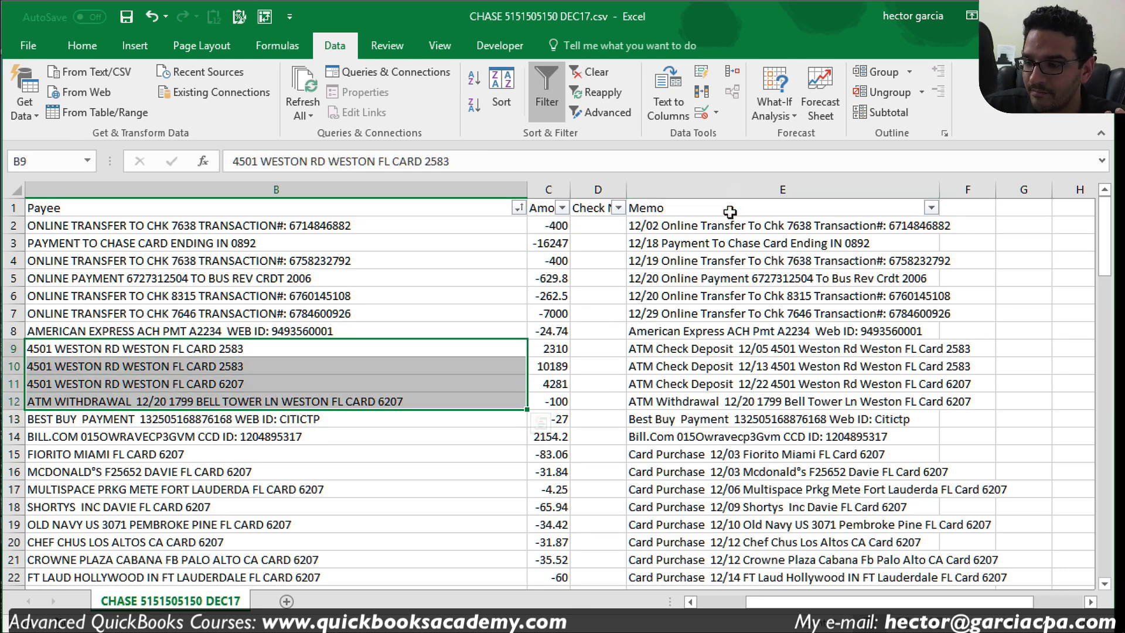
click(728, 189)
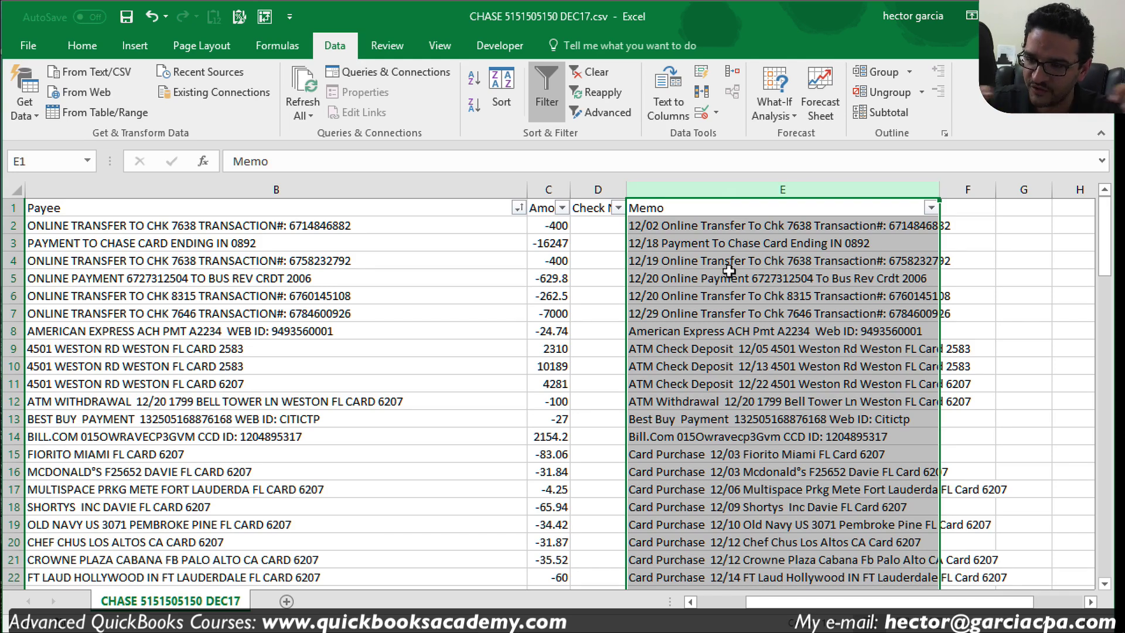
click(806, 366)
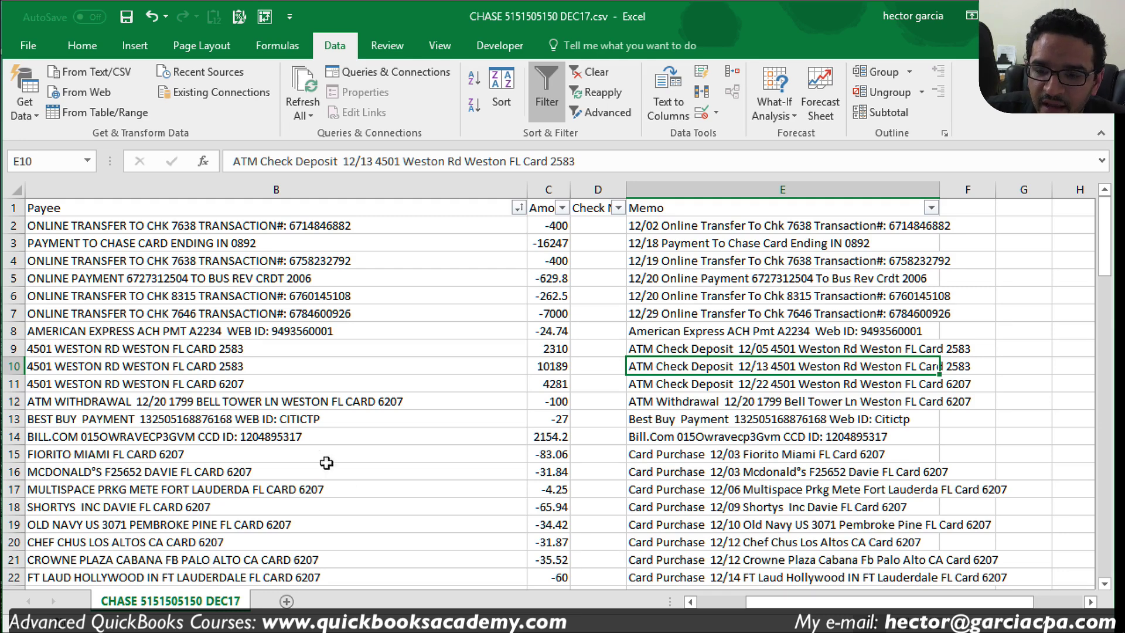
click(258, 402)
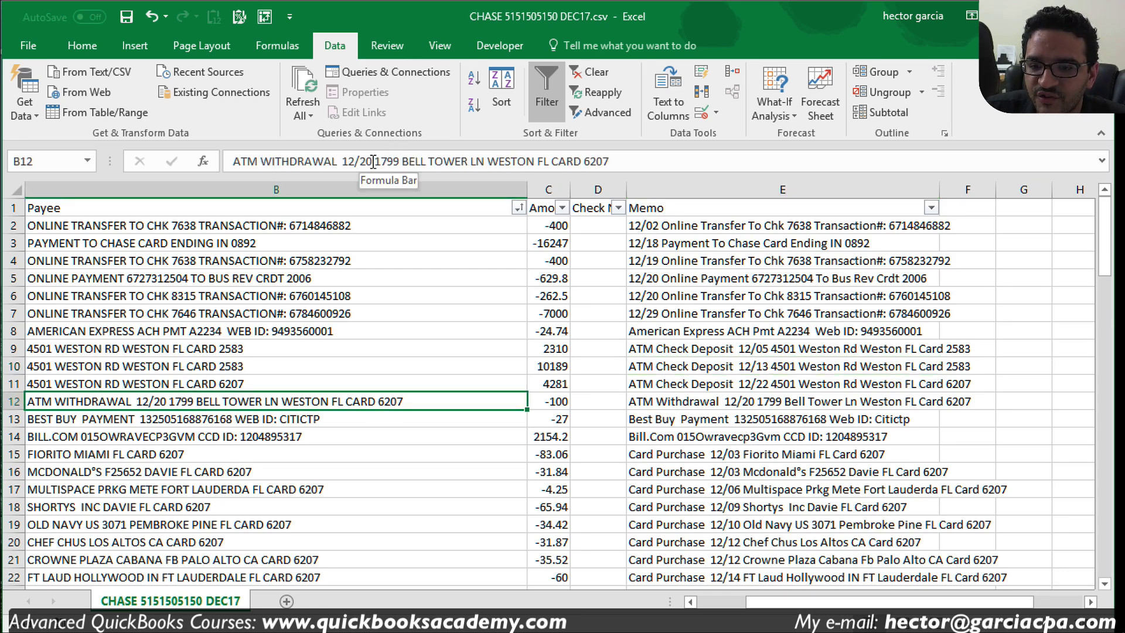
drag(372, 161, 233, 161)
key(Delete)
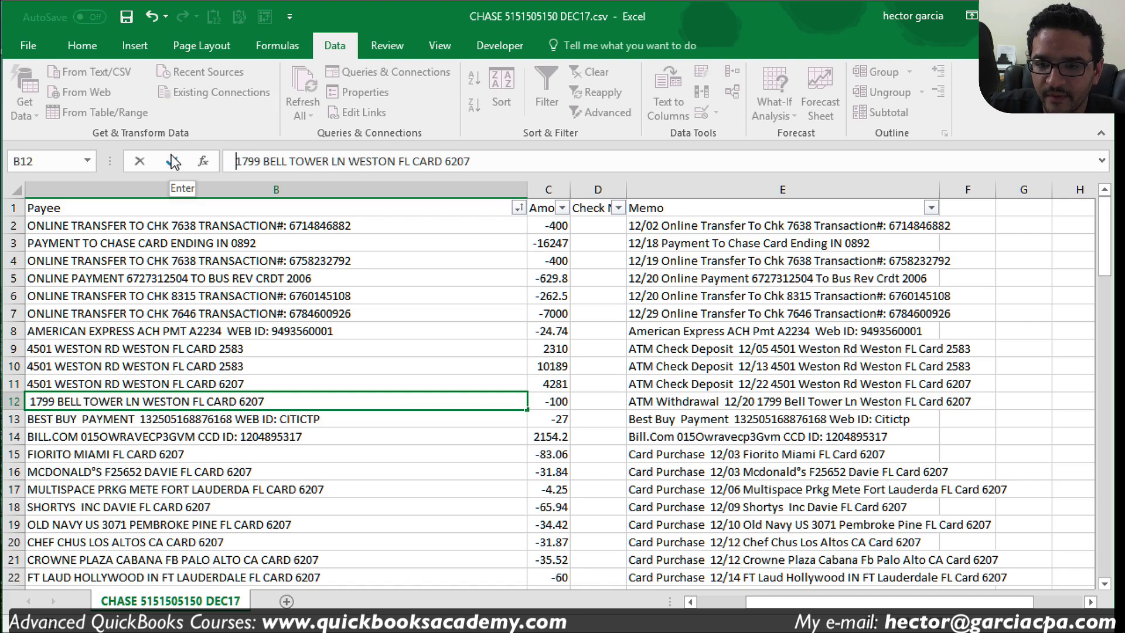
key(BackSpace)
key(Return)
click(389, 336)
Step: Scroll down and select the three ONLINE TRANSFER FROM CHK 8315 descriptions in B90:B92
scroll(311, 408, down, 2)
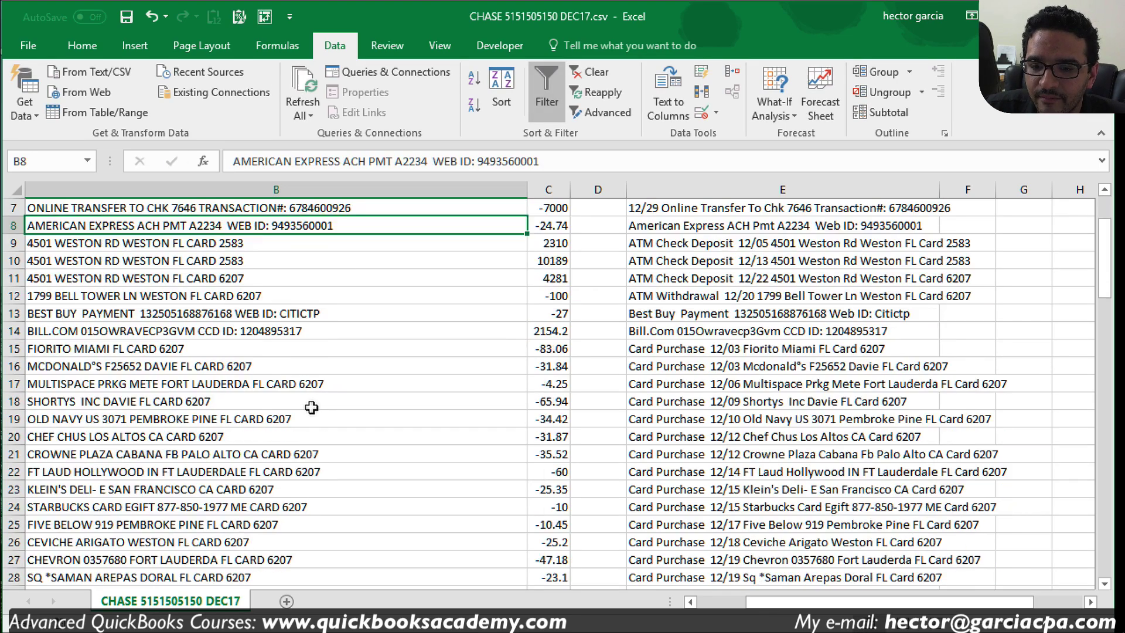
scroll(311, 408, down, 6)
scroll(311, 407, down, 5)
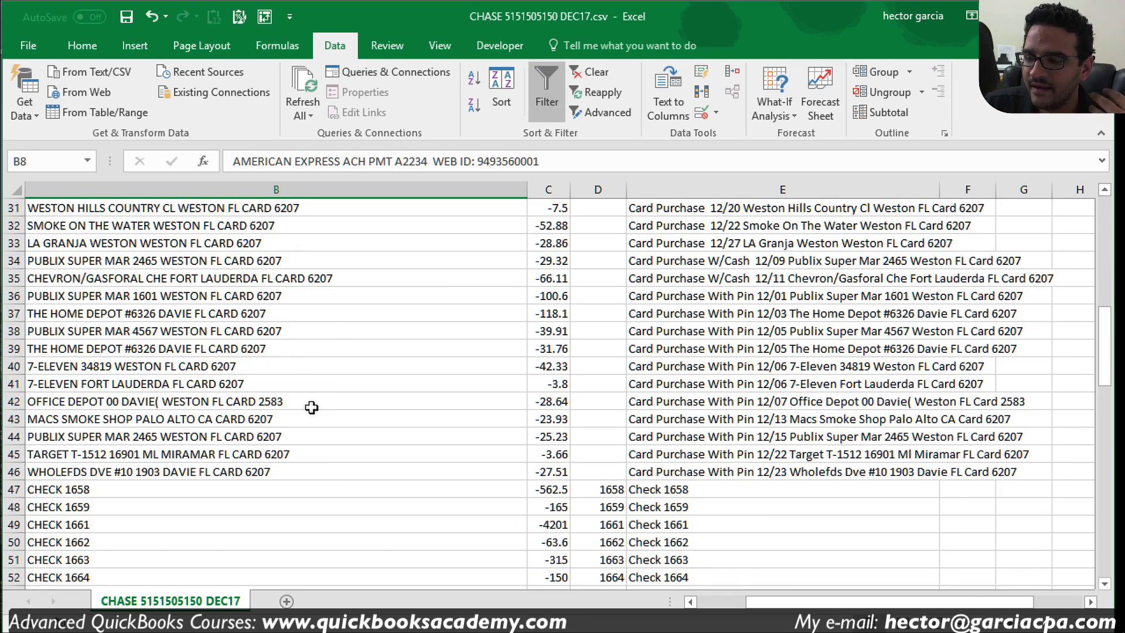
scroll(311, 408, down, 2)
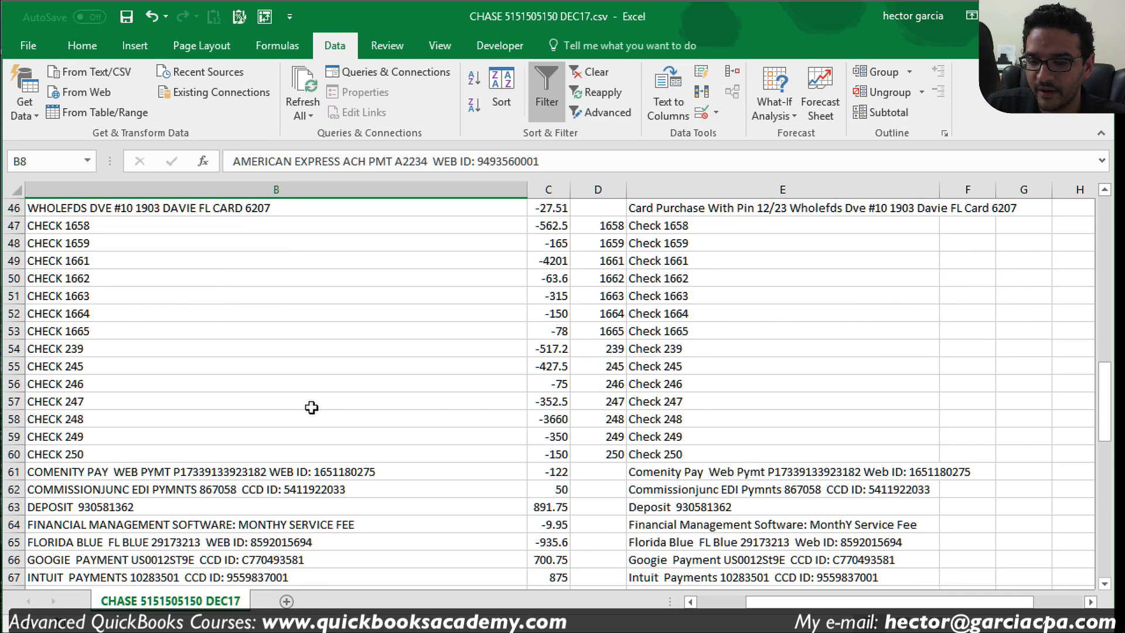
scroll(311, 407, down, 4)
scroll(313, 410, down, 8)
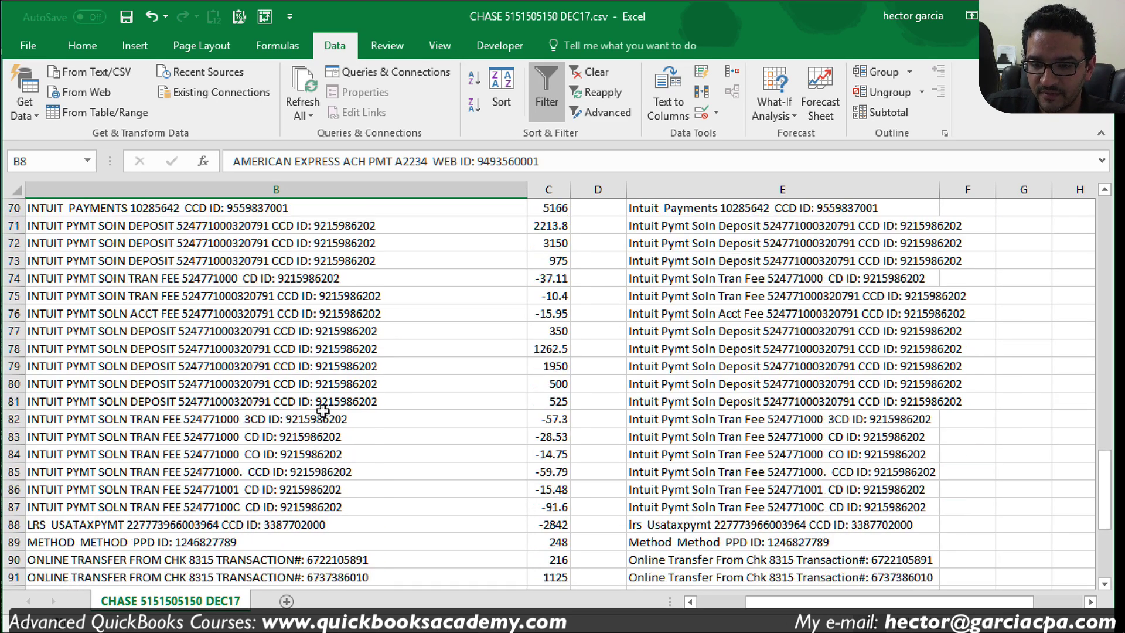
scroll(329, 413, down, 1)
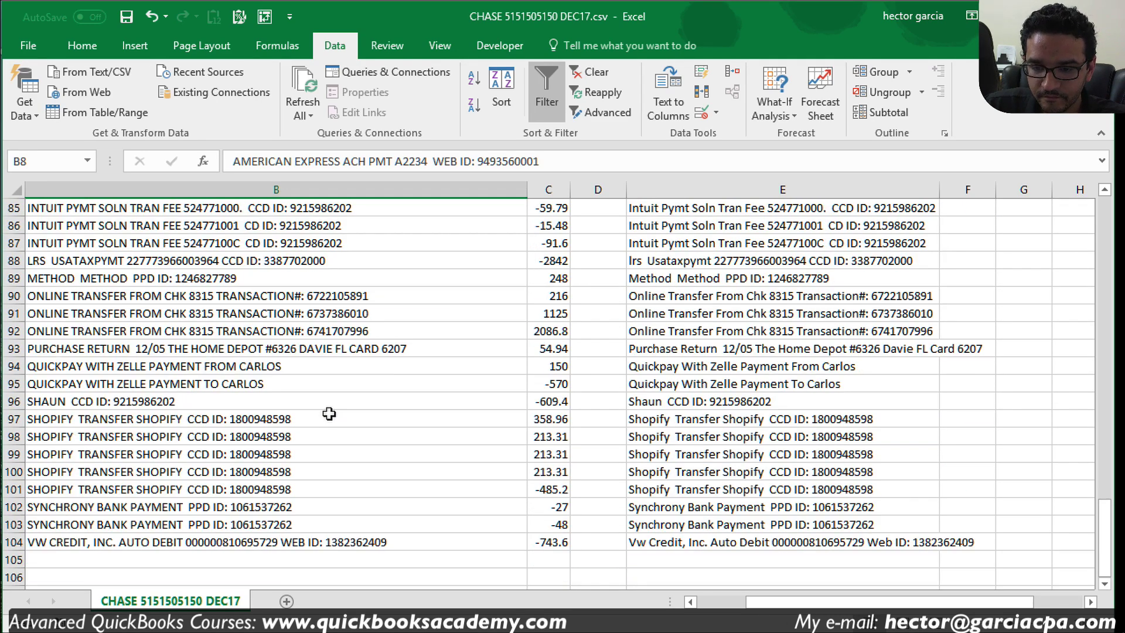
scroll(329, 414, up, 1)
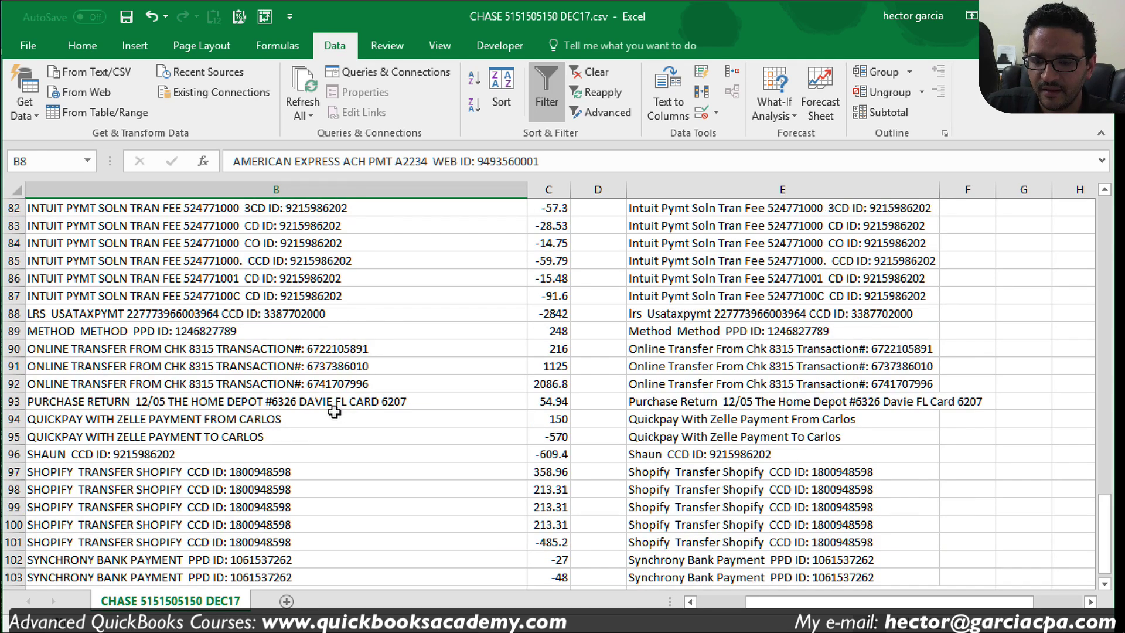
scroll(329, 418, up, 2)
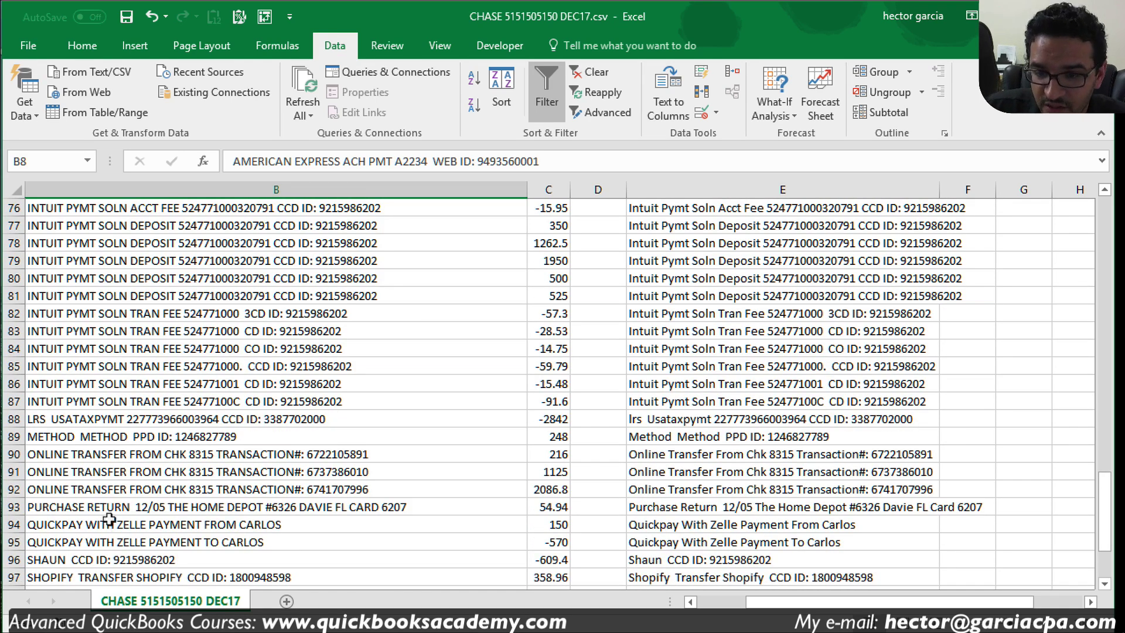
click(249, 459)
drag(251, 463, 240, 490)
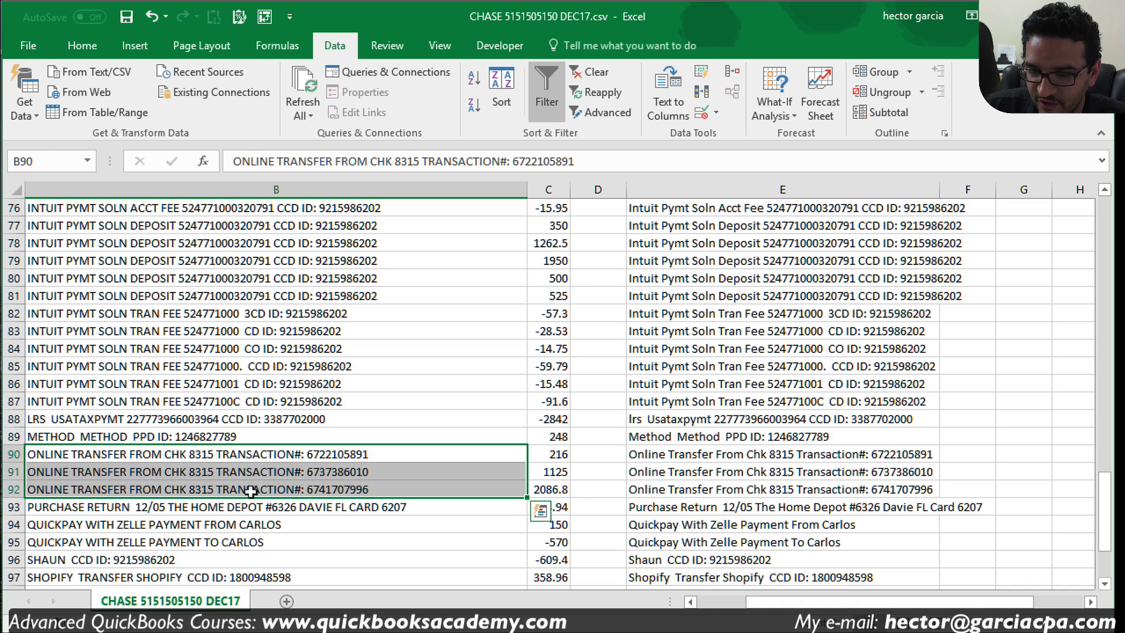
click(238, 487)
click(119, 459)
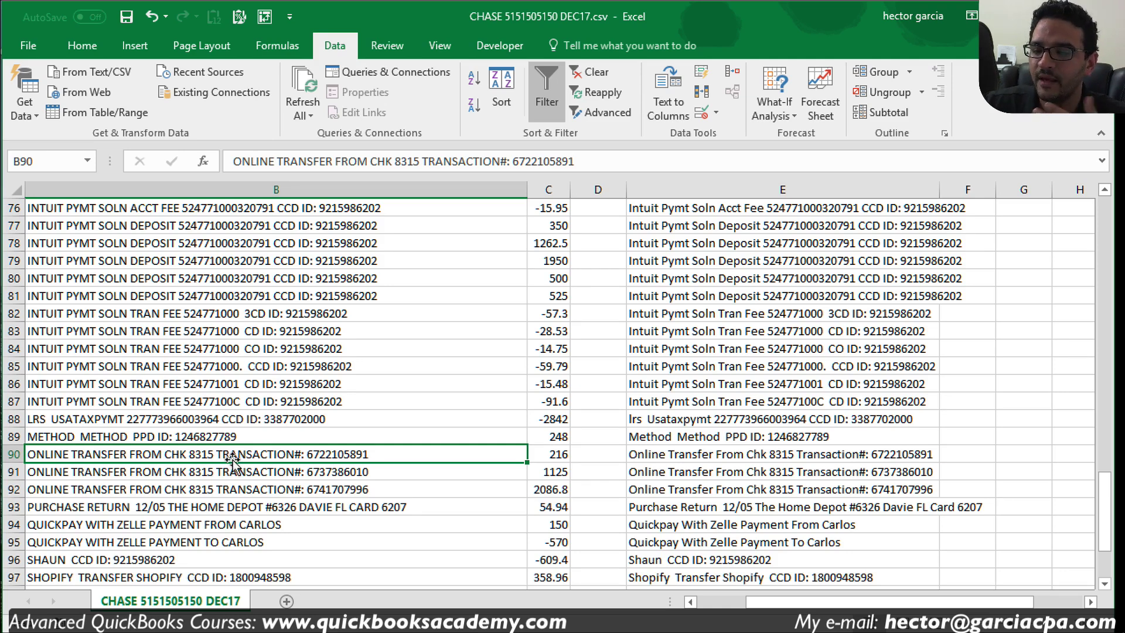
click(550, 187)
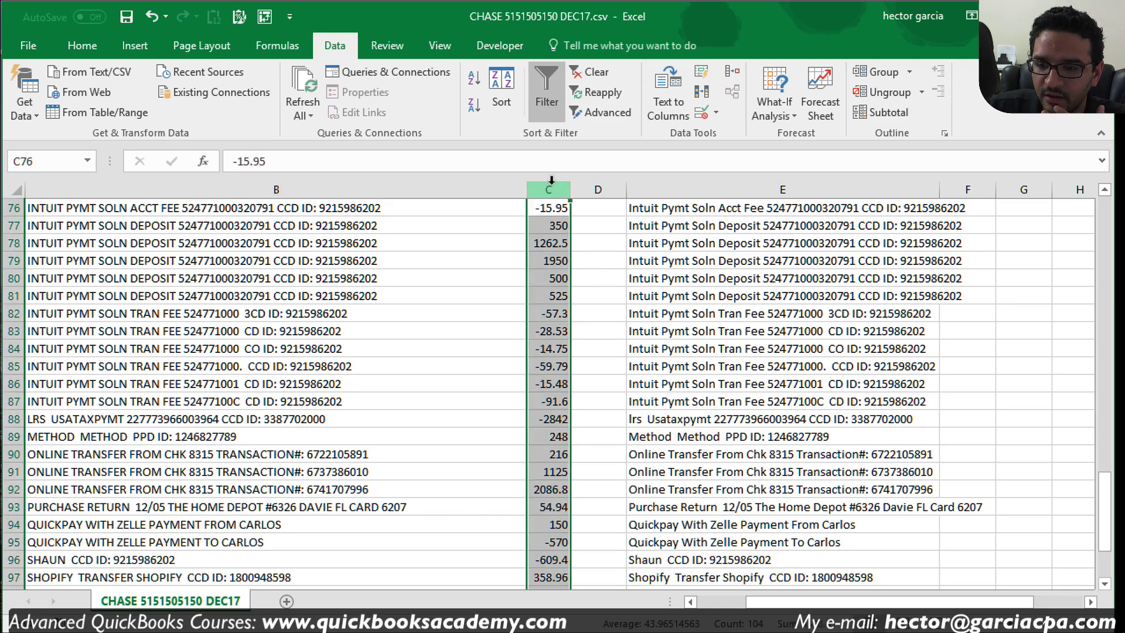
Step: Insert a blank column C and enter =LEFT(B90,31) in C90
right_click(551, 183)
click(599, 317)
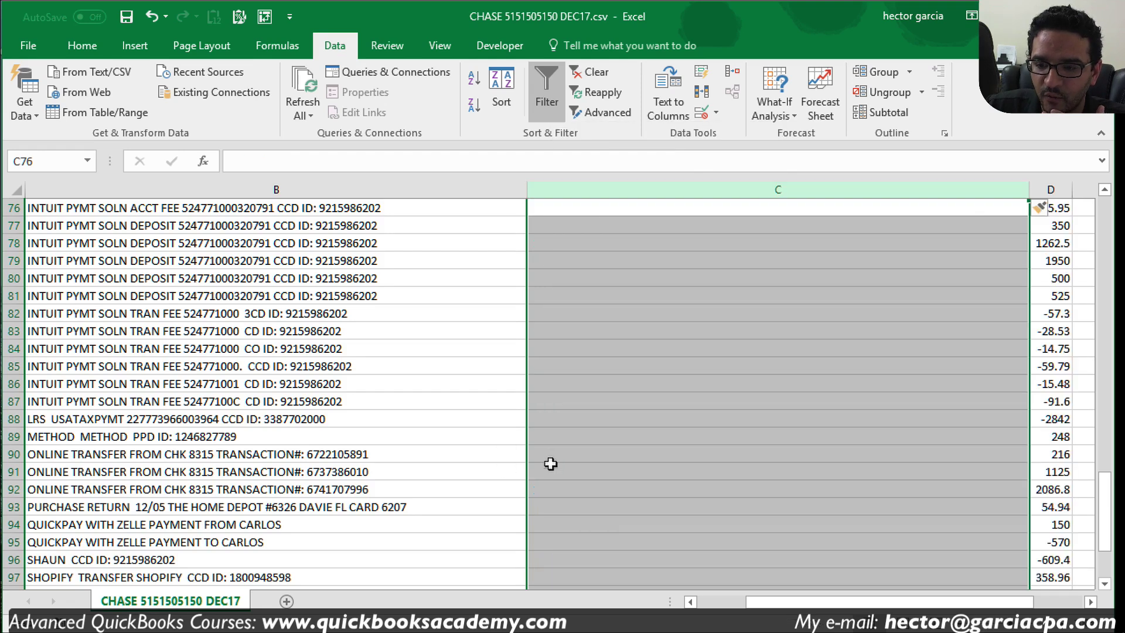
click(542, 453)
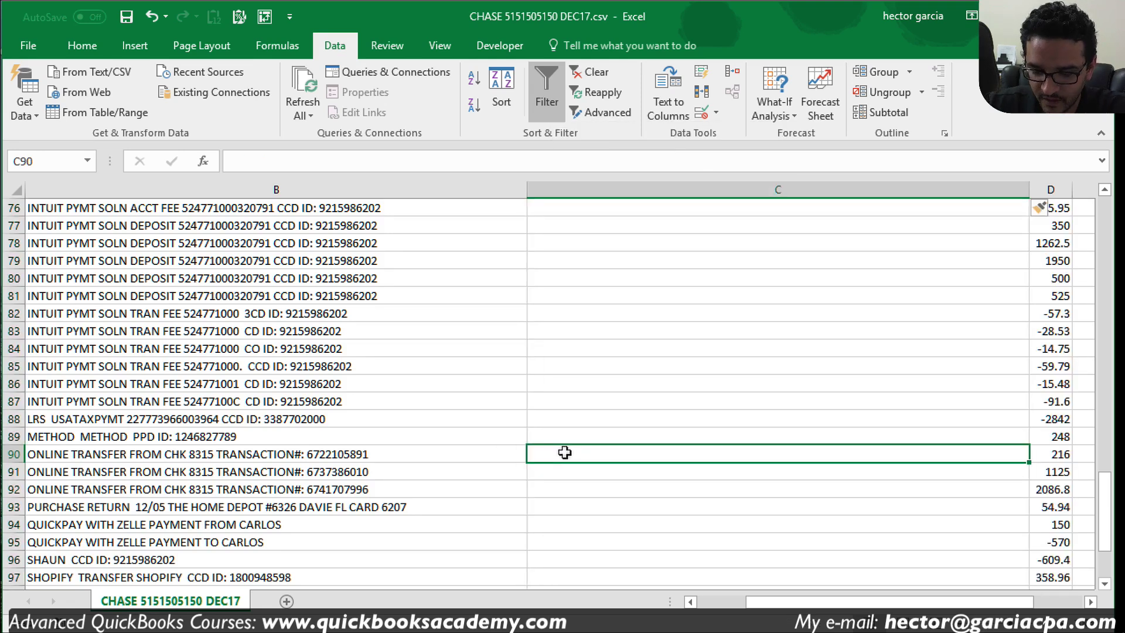
text(=left()
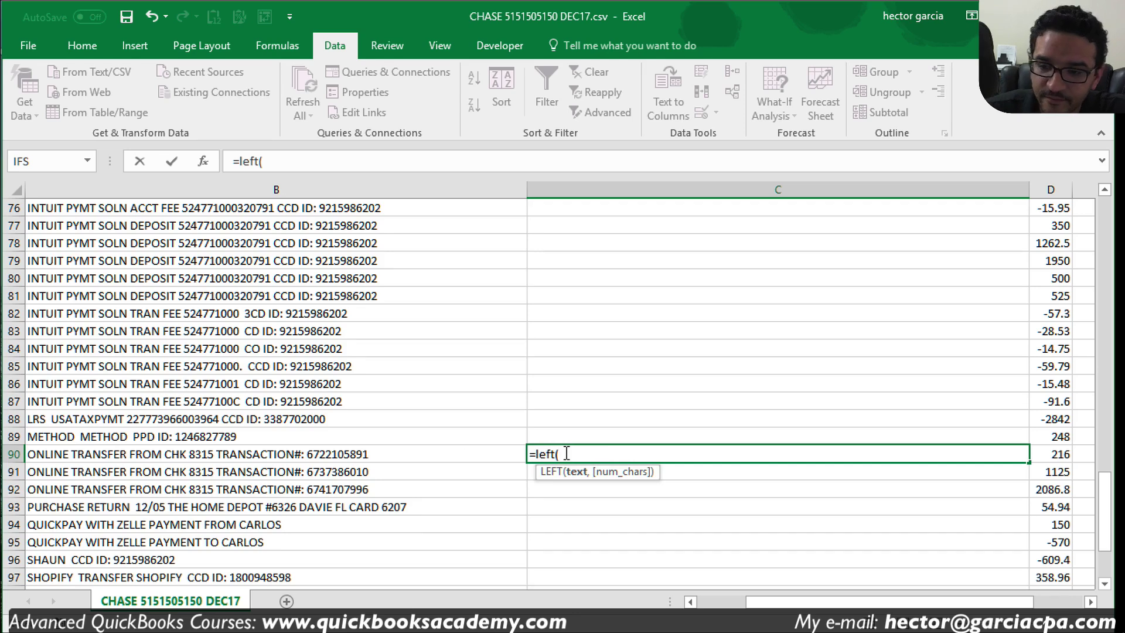
click(416, 456)
text(,31)
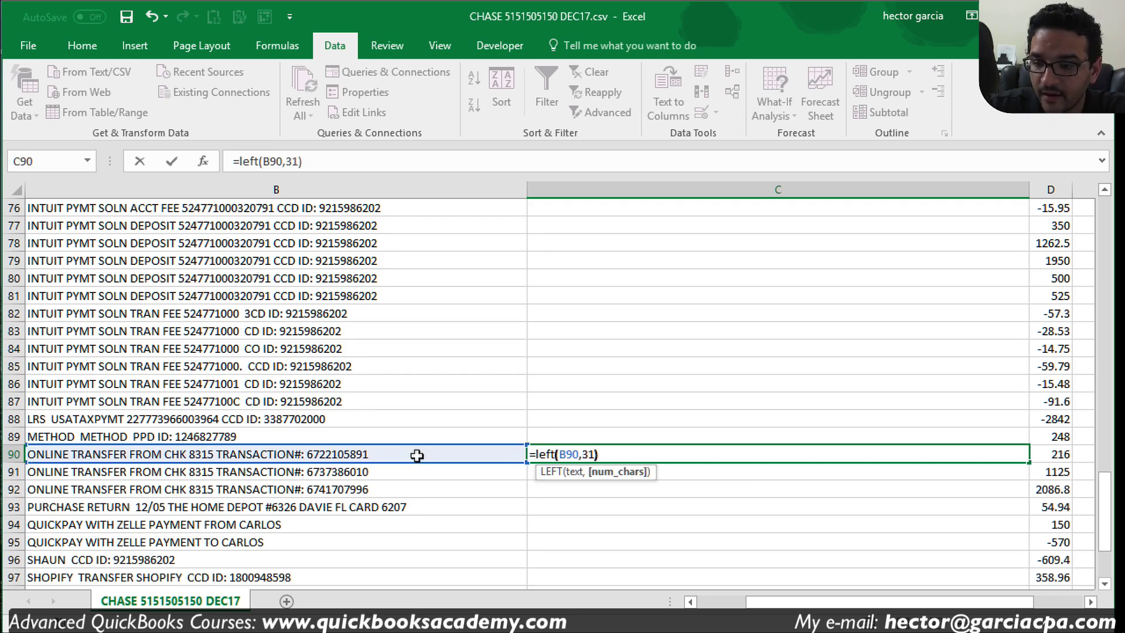
key(Return)
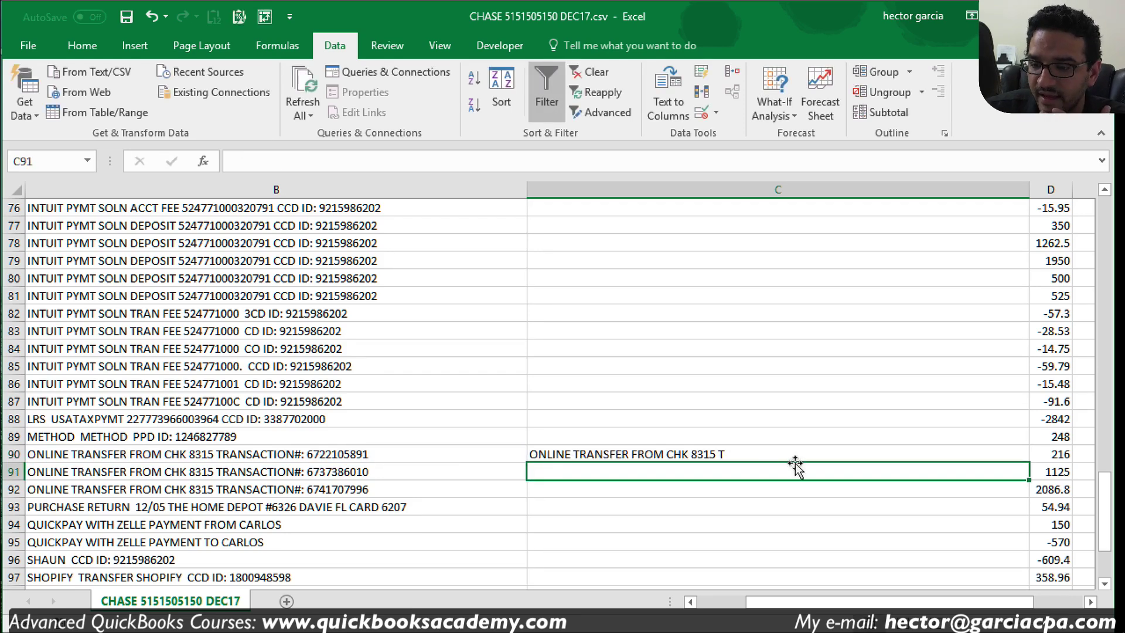
click(711, 459)
double_click(653, 455)
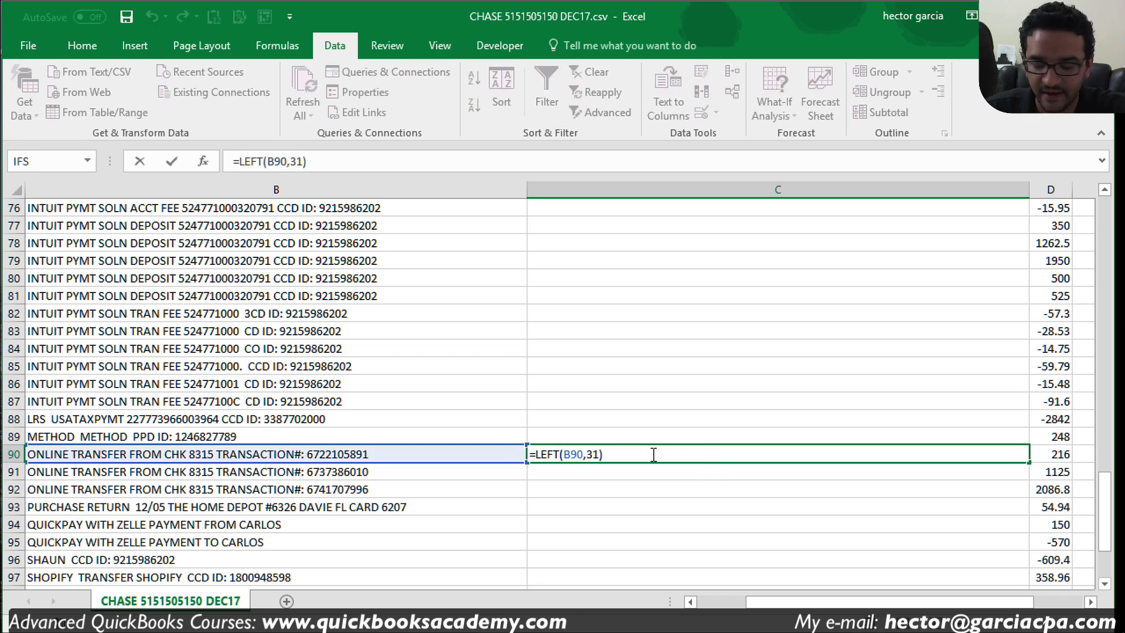
key(Escape)
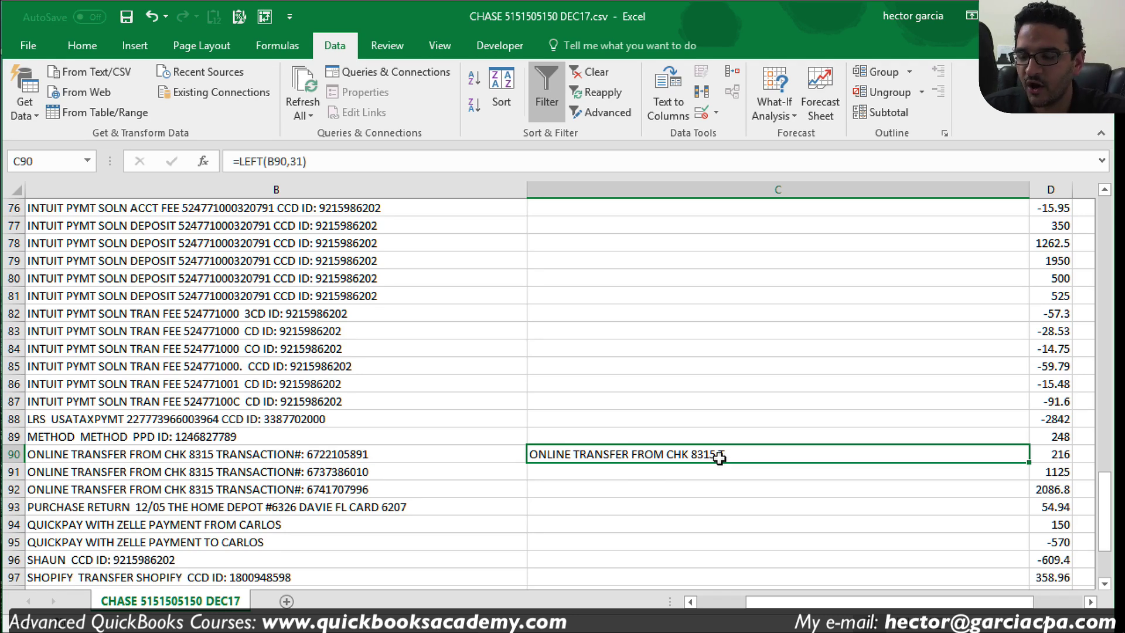
Step: Test the formula by changing B90 to 'Automated', undo it, then select B90:B92
click(77, 455)
double_click(39, 461)
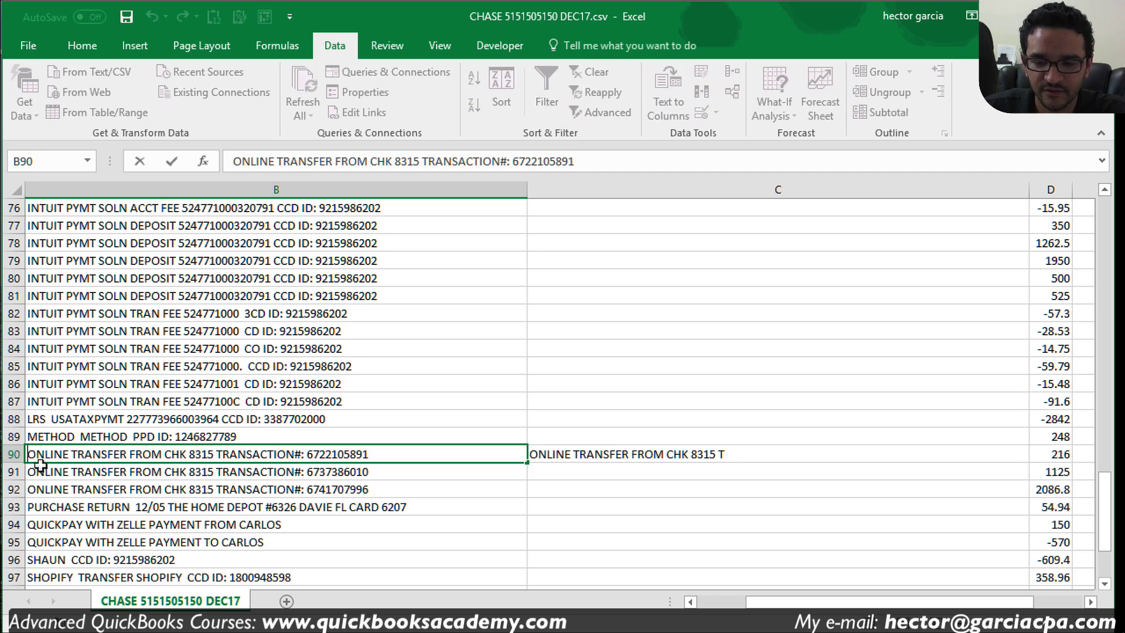
text(Automated)
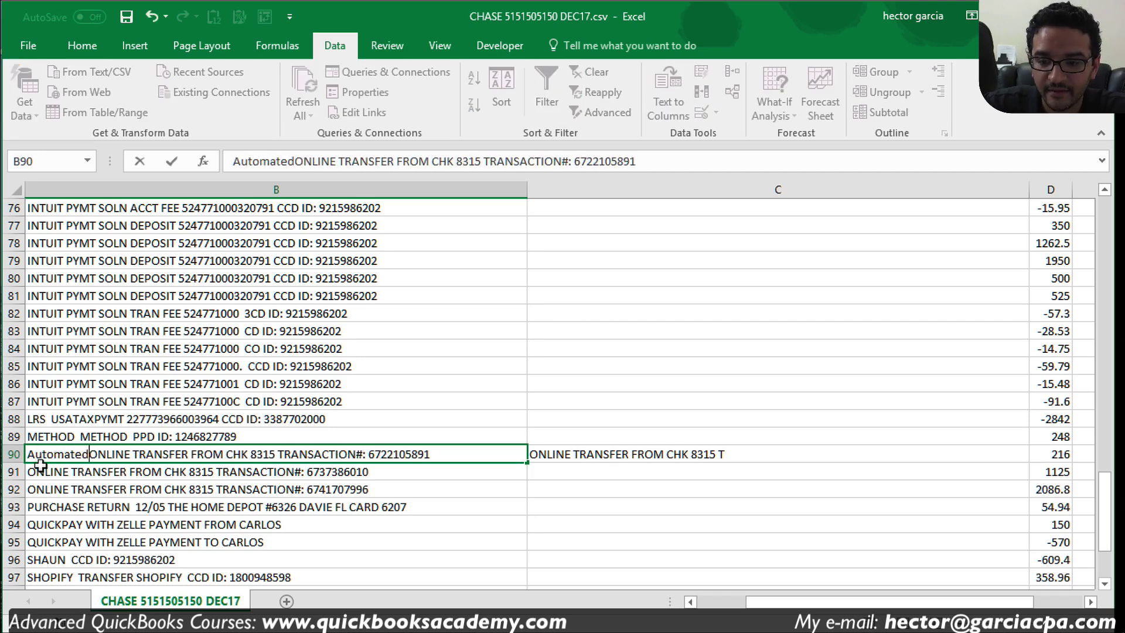
key(Return)
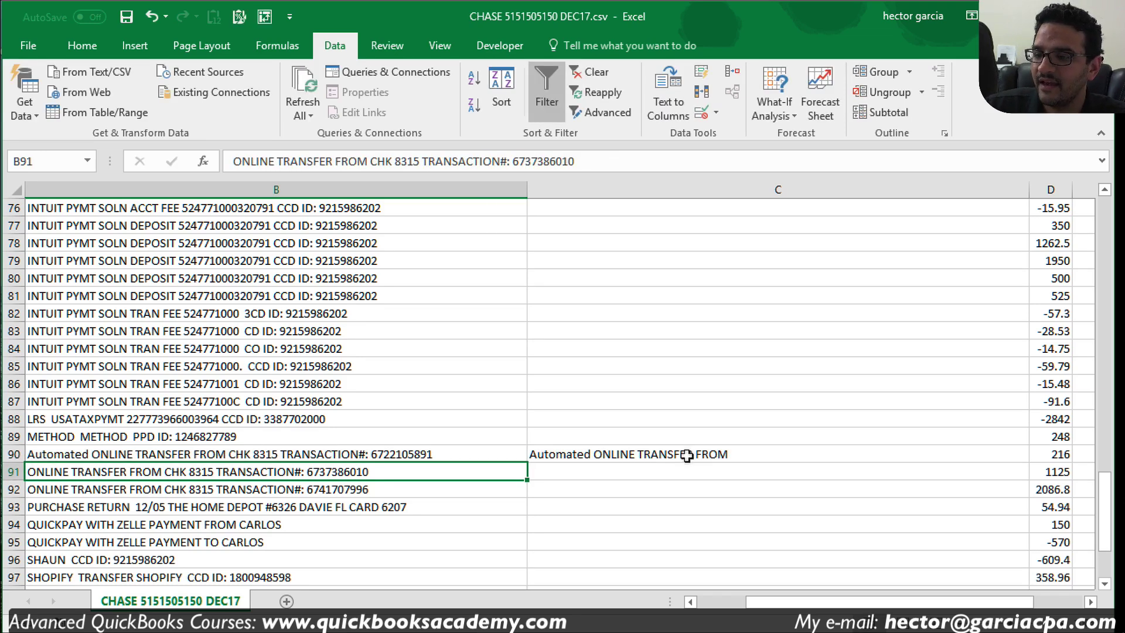
click(687, 456)
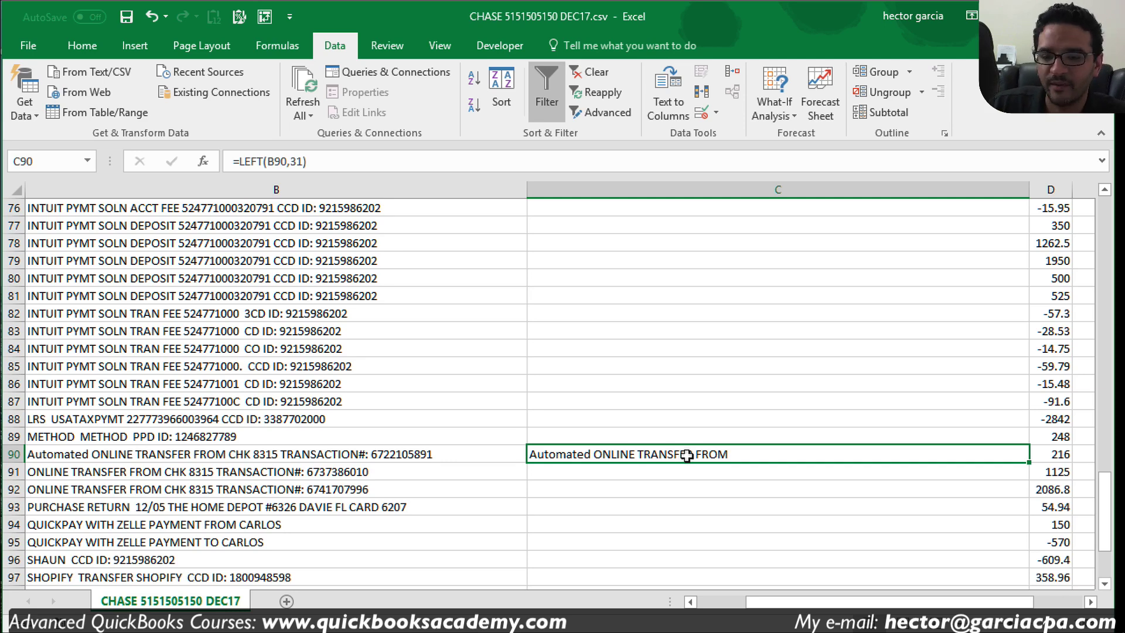
key(ctrl+z)
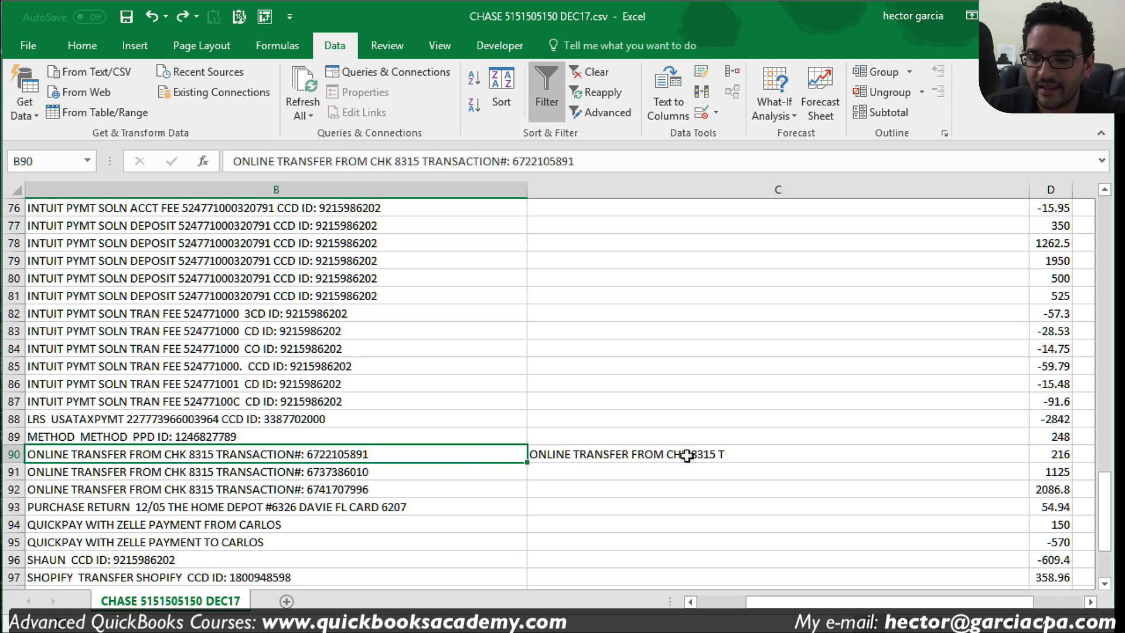
click(687, 488)
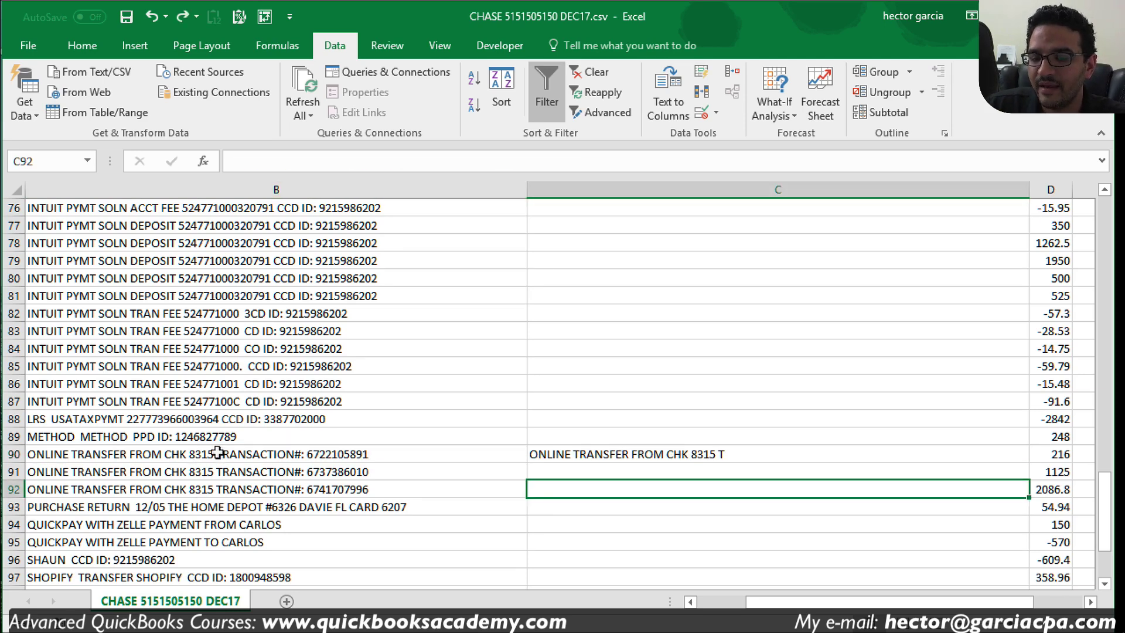
drag(157, 455, 157, 488)
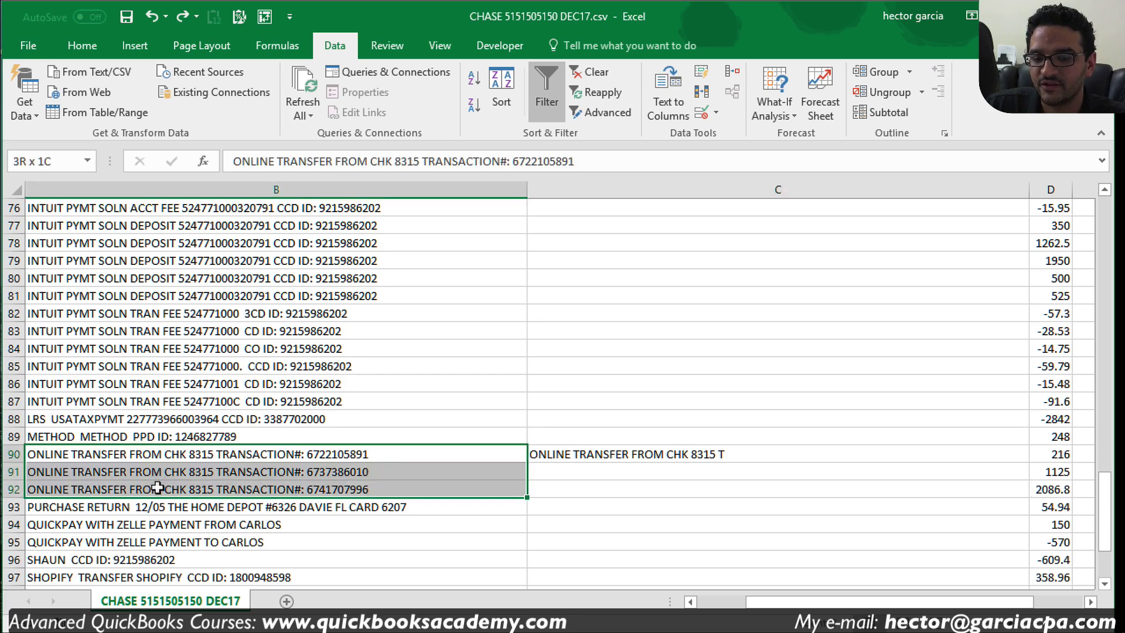
Step: Replace ONLINE with nothing in B90:B92, making 3 replacements
key(ctrl+f)
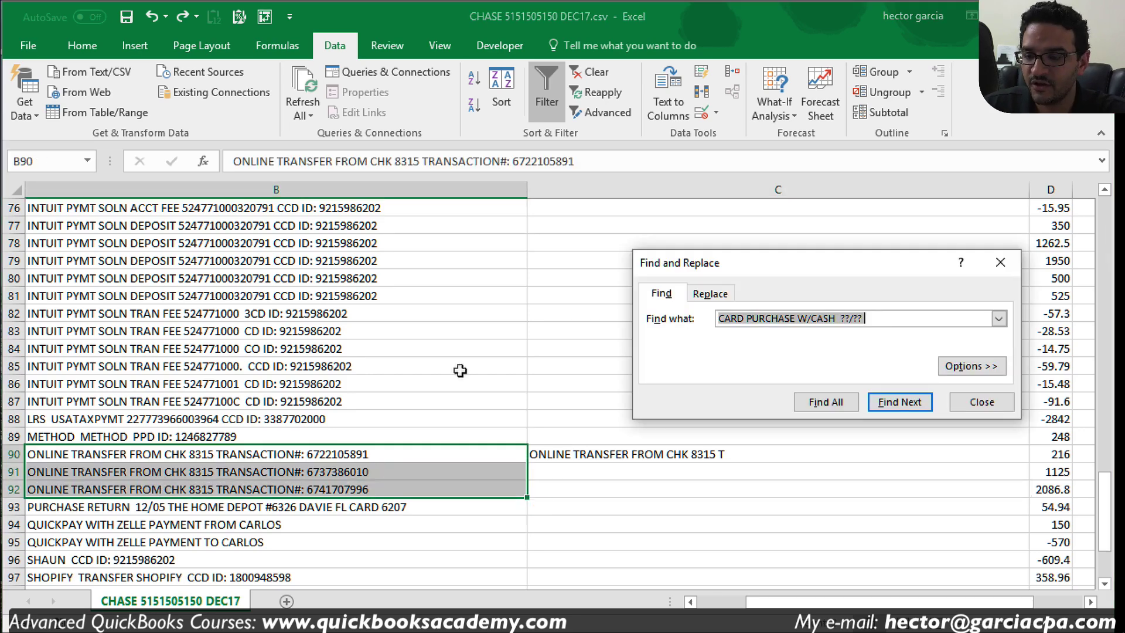
click(711, 293)
key(Tab)
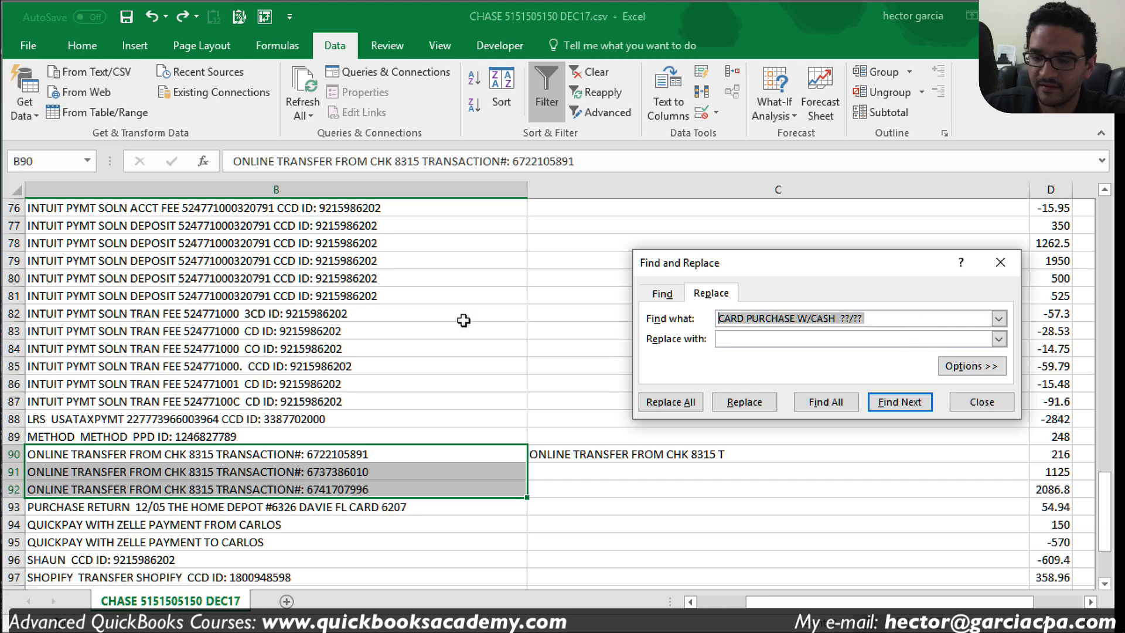
text(ONLINE)
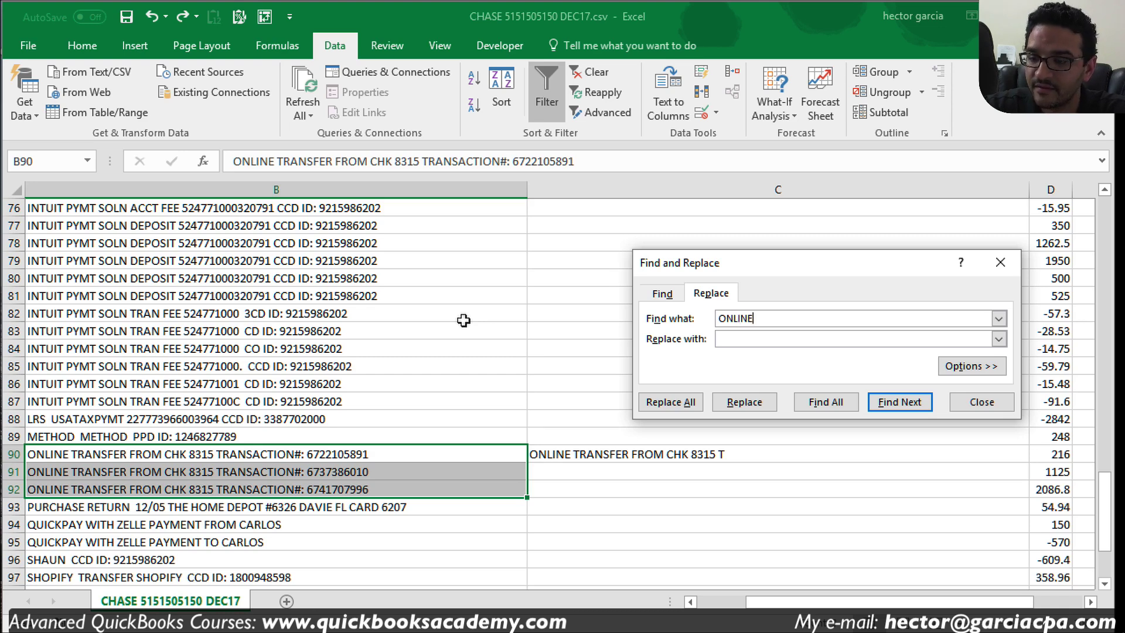
click(668, 402)
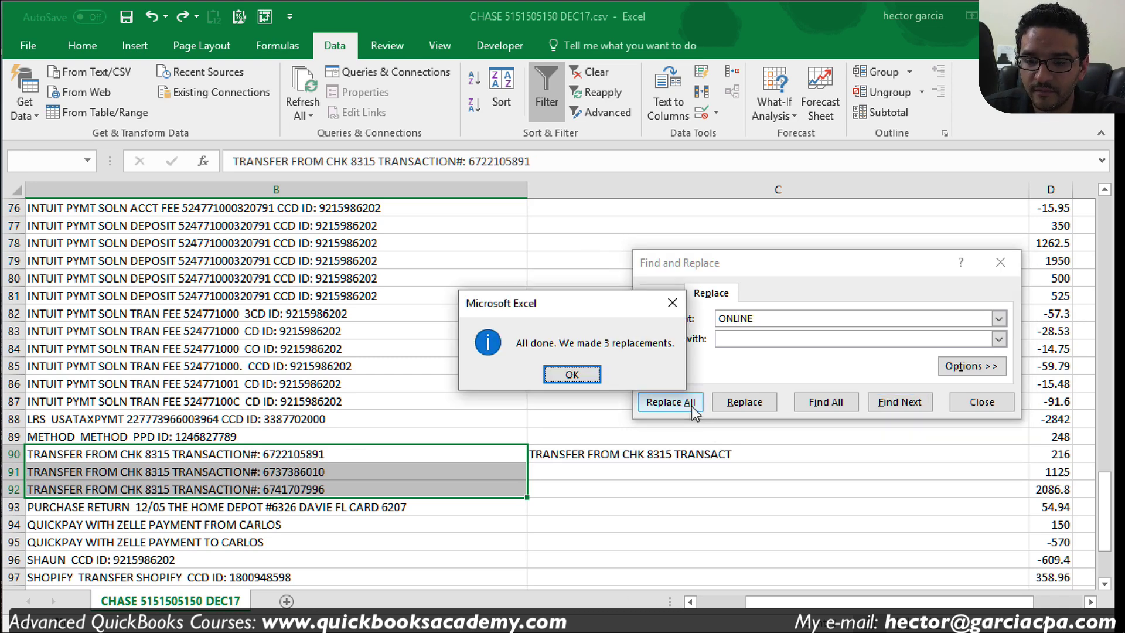
click(571, 375)
click(982, 402)
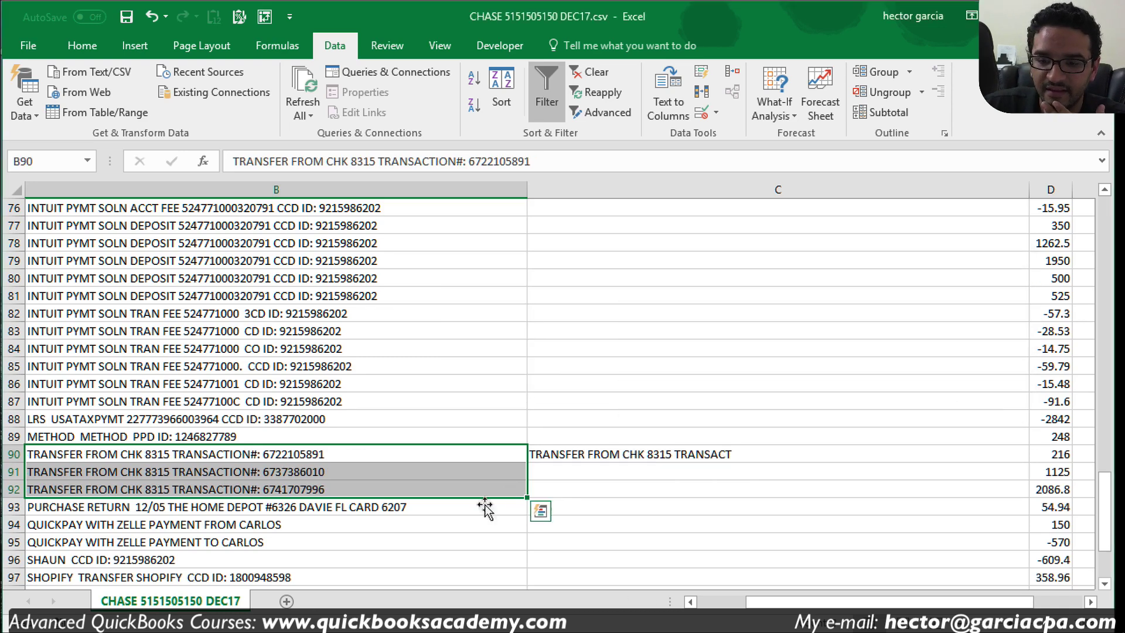
click(461, 507)
click(661, 190)
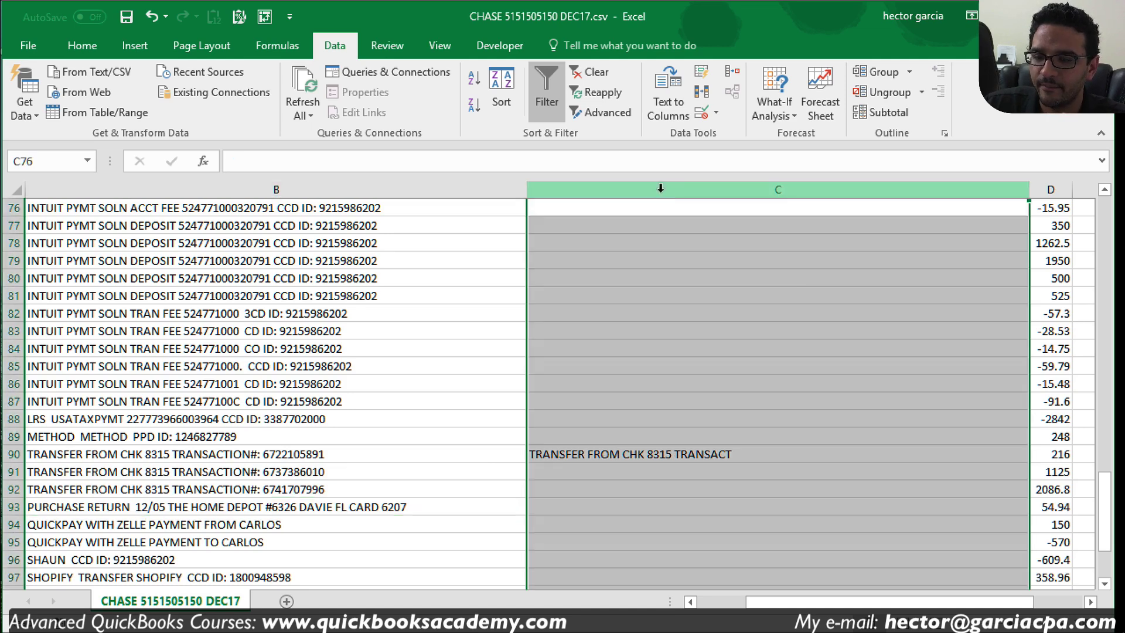
Step: Delete the helper column C and select the CHECK descriptions in column B
right_click(661, 191)
click(709, 335)
click(419, 523)
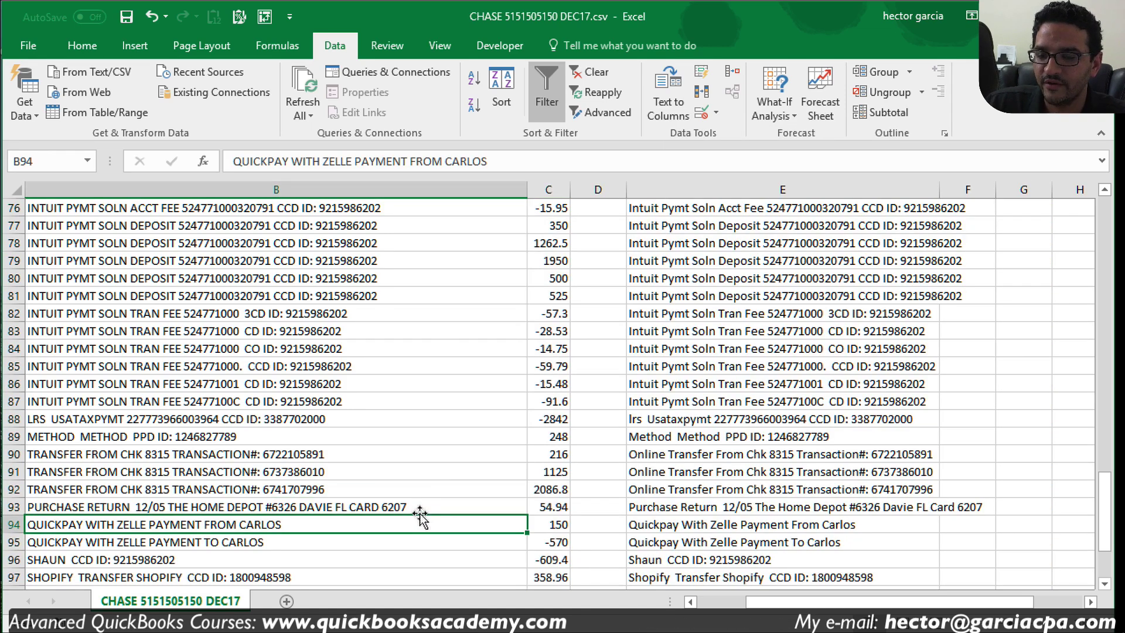
scroll(420, 516, down, 2)
scroll(419, 516, down, 3)
scroll(413, 501, up, 13)
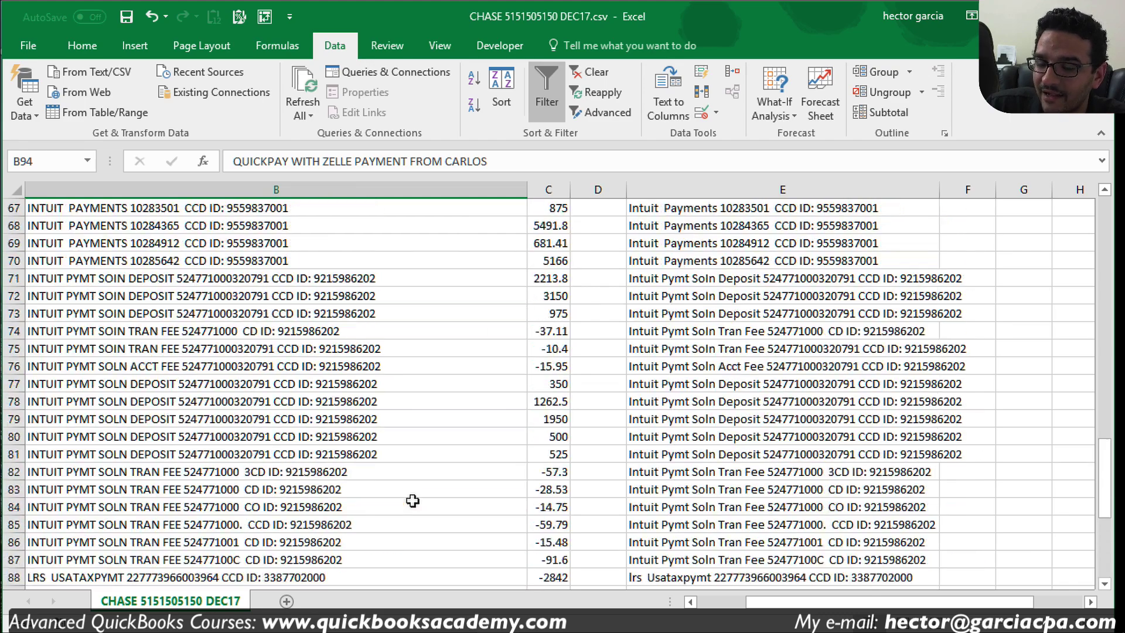
scroll(412, 501, up, 3)
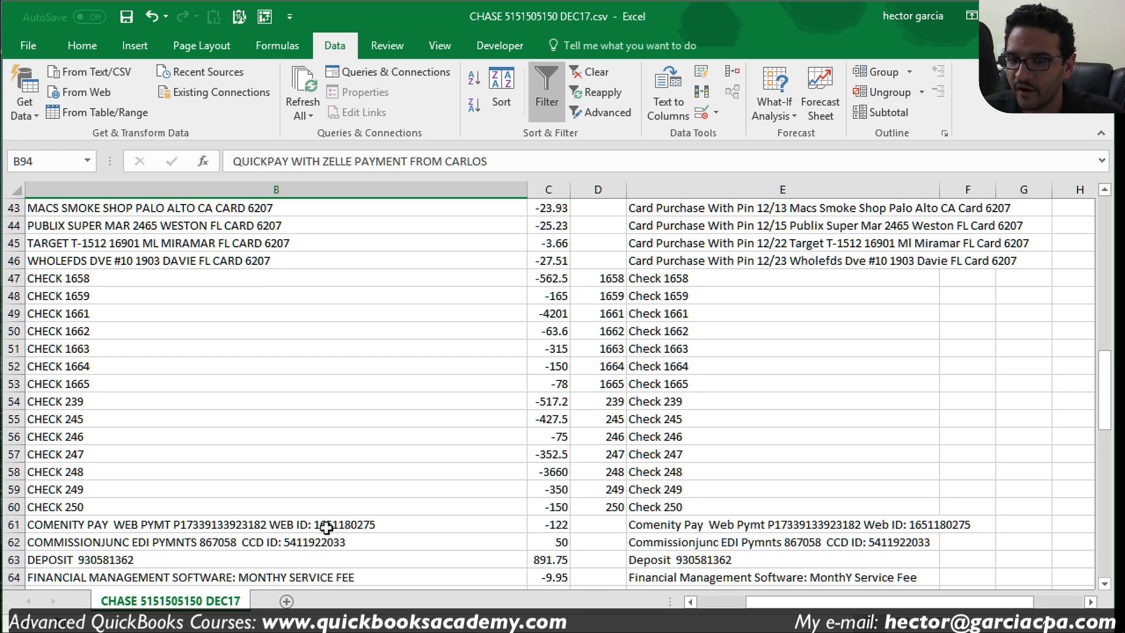
drag(97, 279, 114, 509)
click(115, 451)
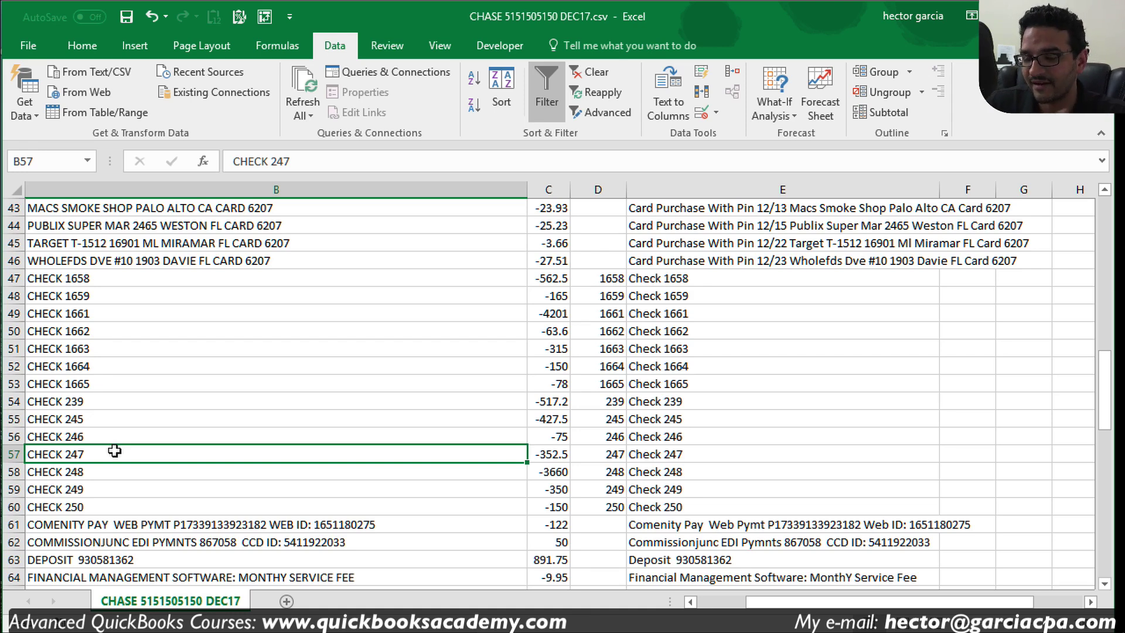
Step: Overwrite the CHECK 1658 and 1659 descriptions in B47:B48 with the payees' names
drag(53, 275, 558, 499)
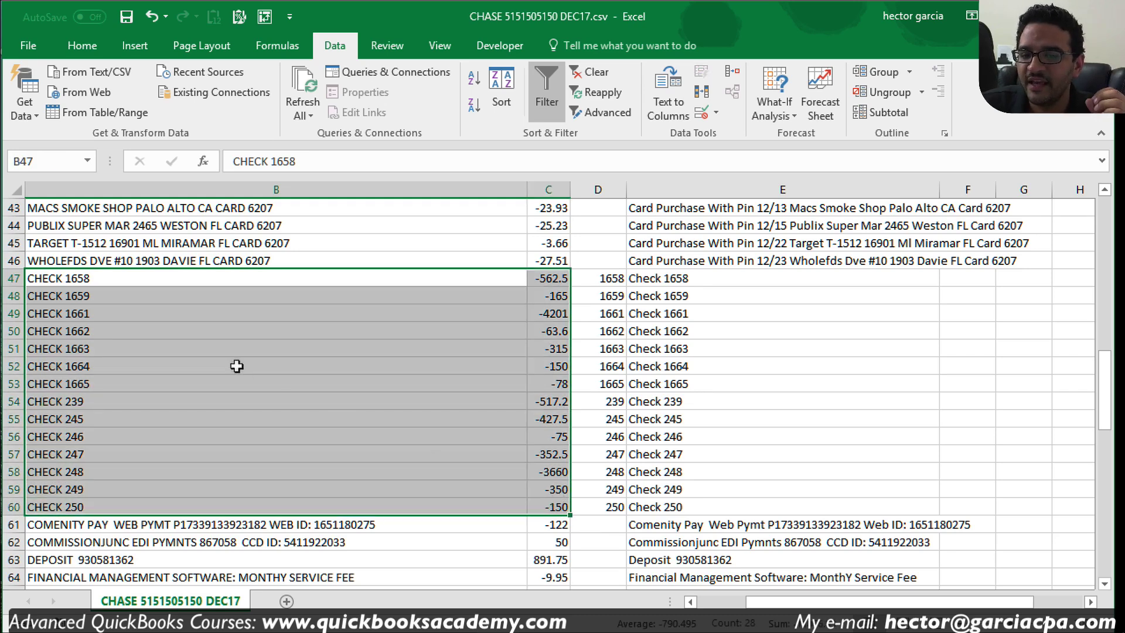
click(78, 276)
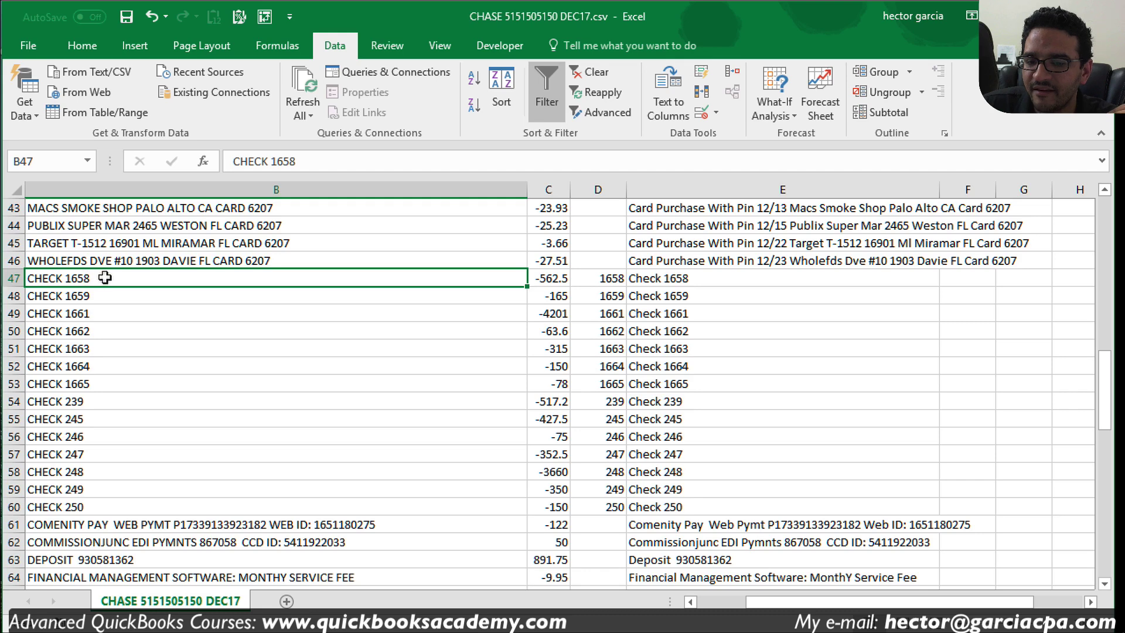
double_click(106, 279)
drag(105, 279, 7, 275)
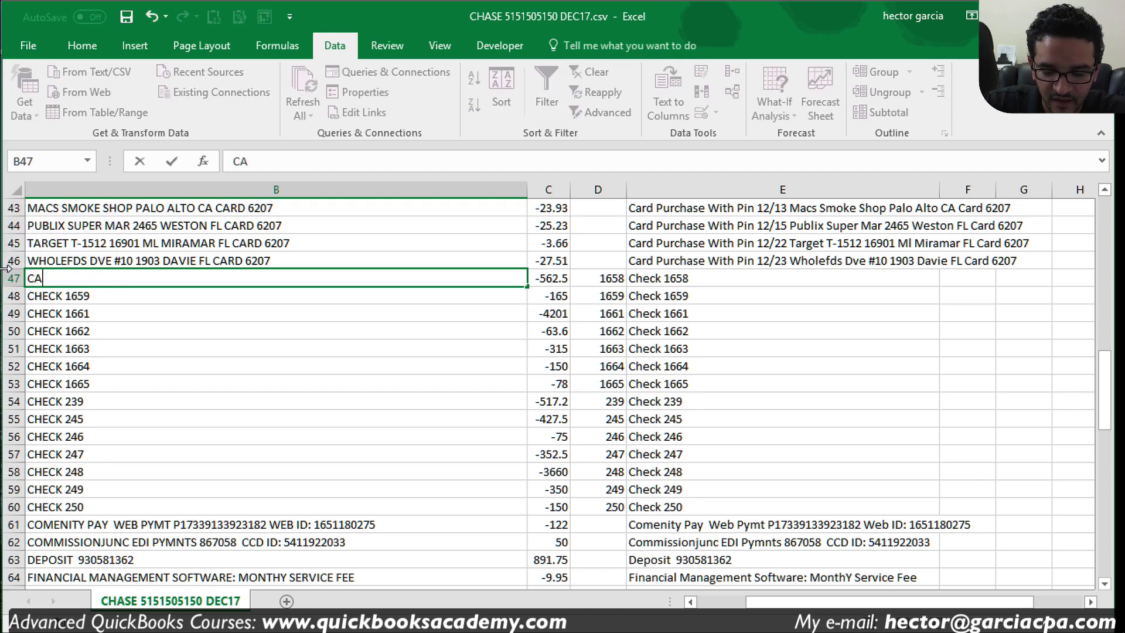
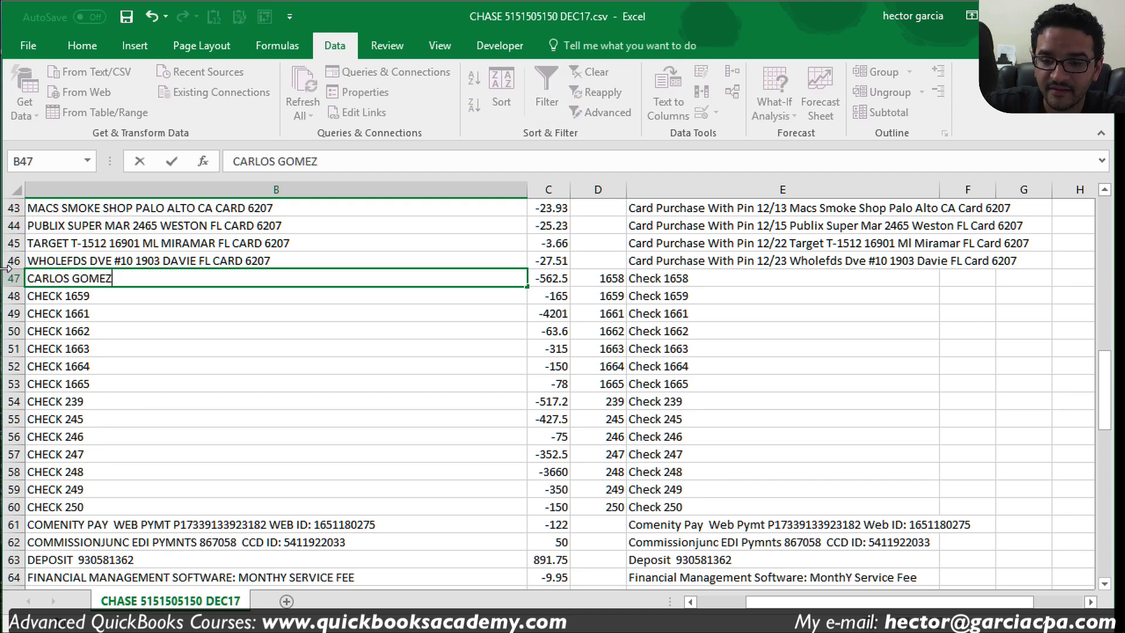
key(Return)
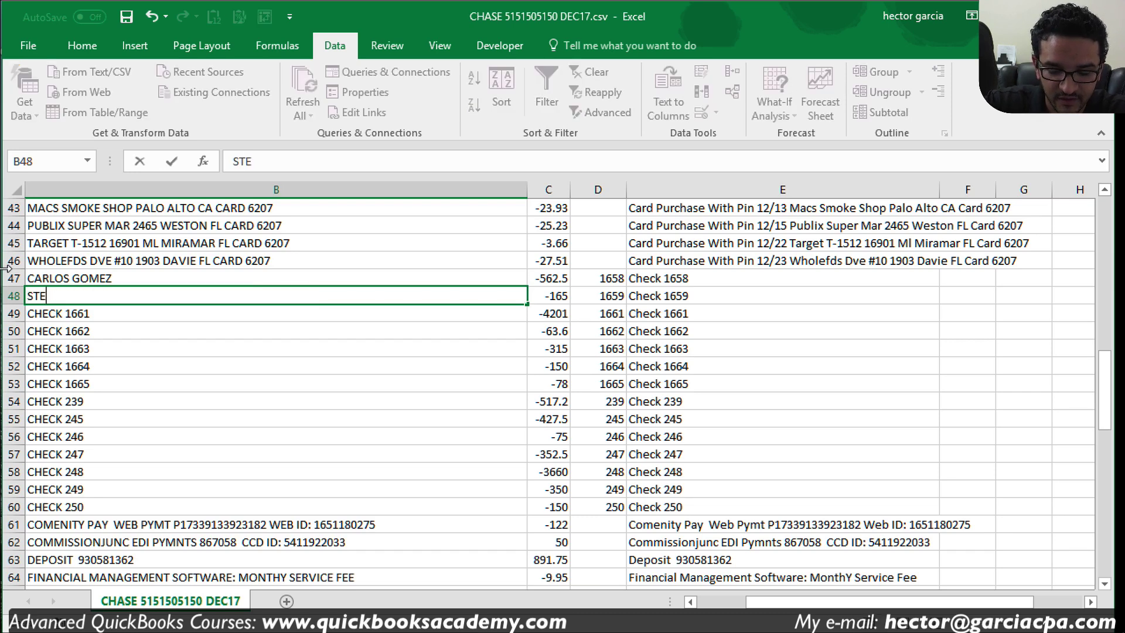
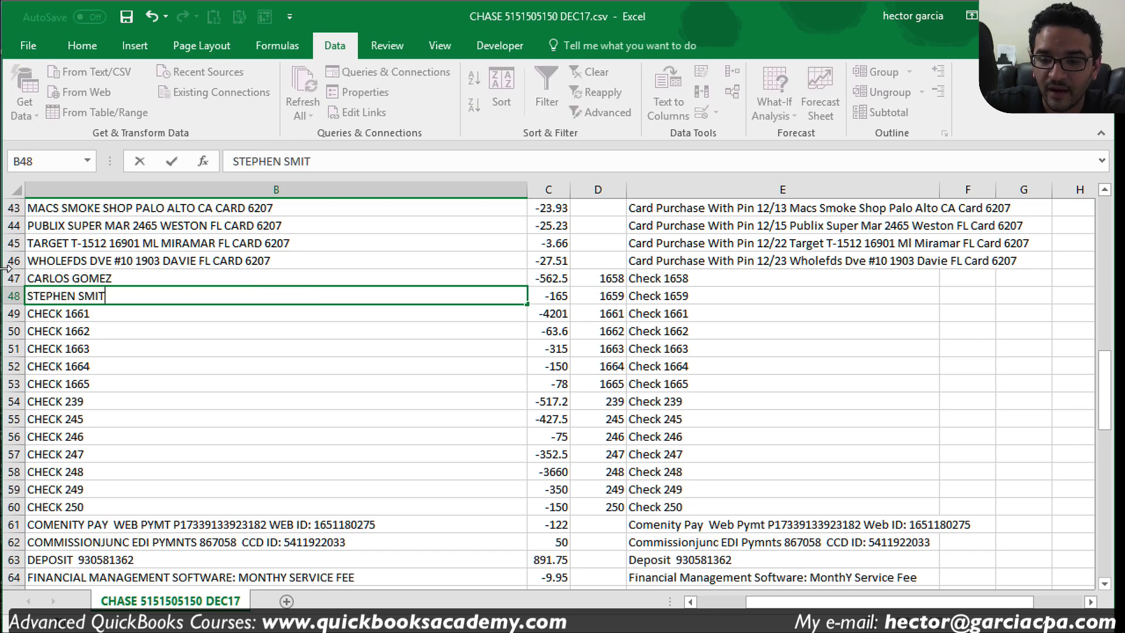
key(Return)
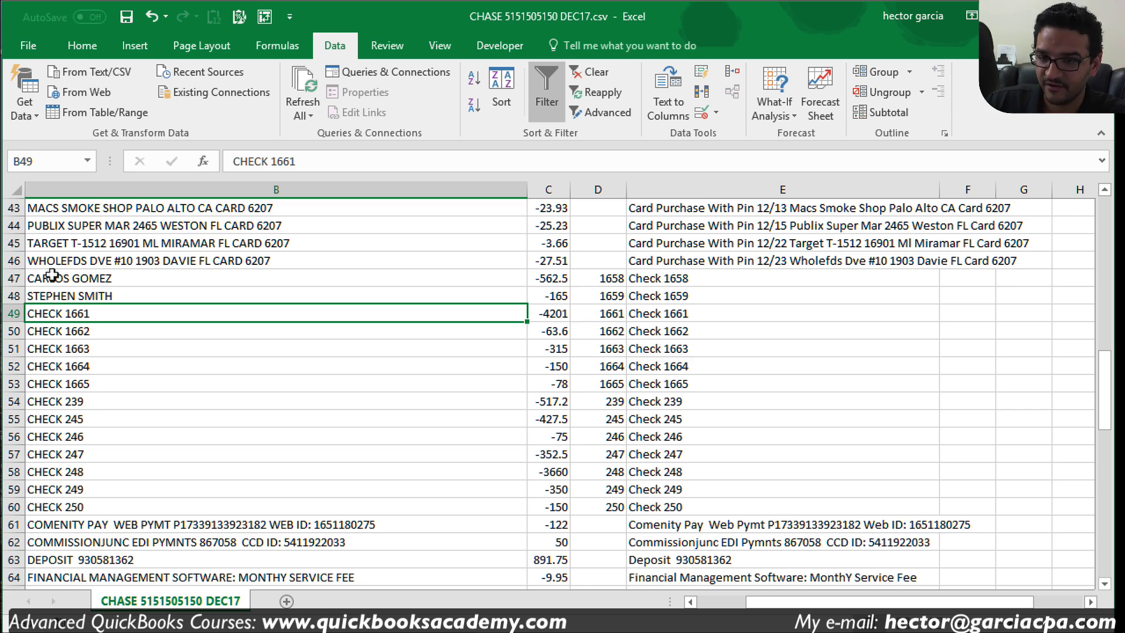
click(155, 418)
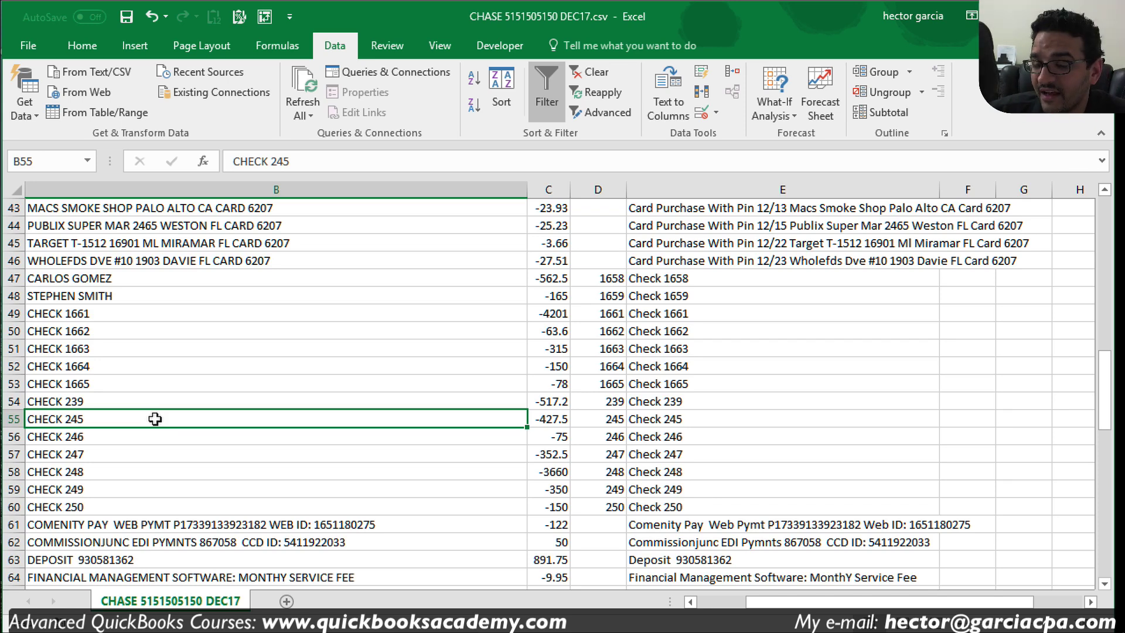
Step: Set the memos for checks 1658 and 1659 to Contractr and house rent
click(717, 273)
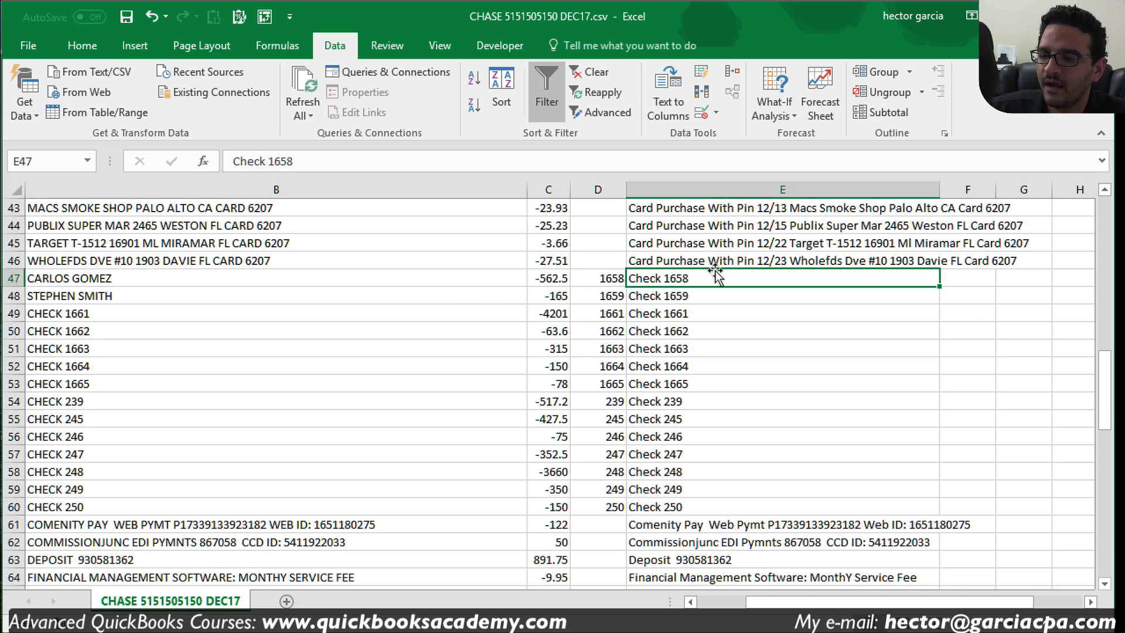
text(Contracor)
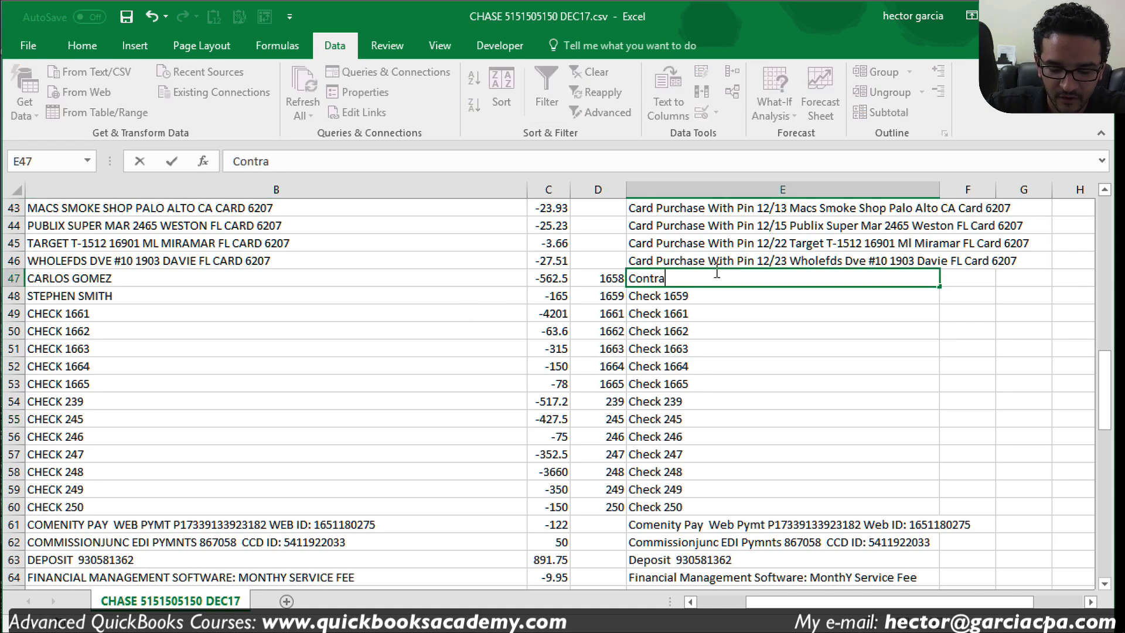
key(BackSpace)
key(BackSpace)
text(tr)
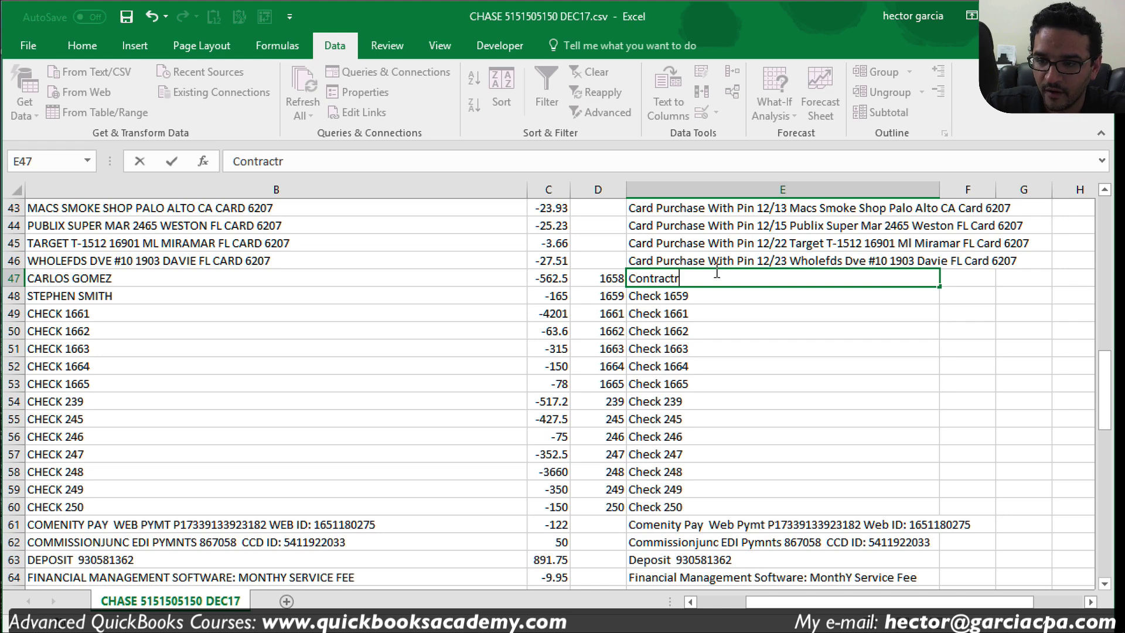
key(Tab)
key(Tab)
key(Tab)
key(Tab)
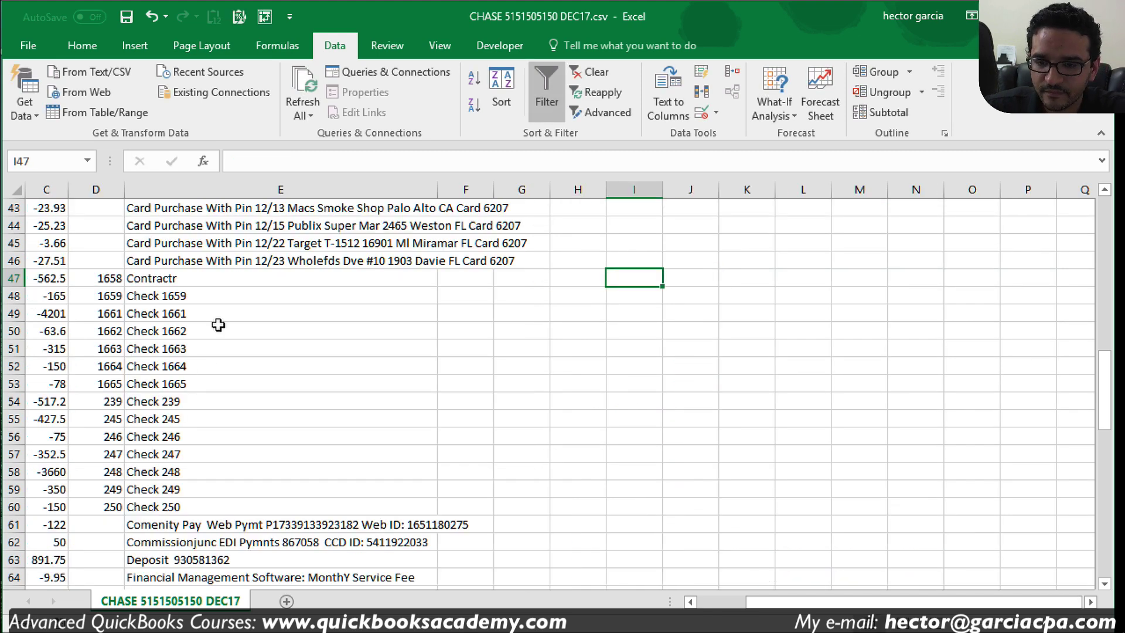
click(217, 297)
text(hos)
key(BackSpace)
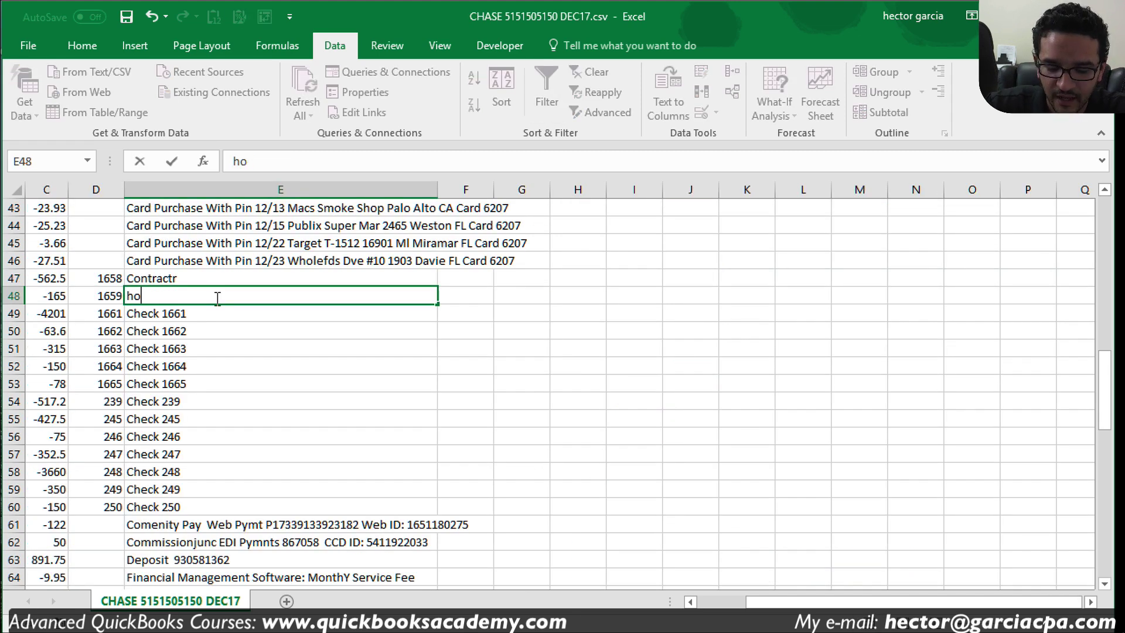
text(use rent)
key(Return)
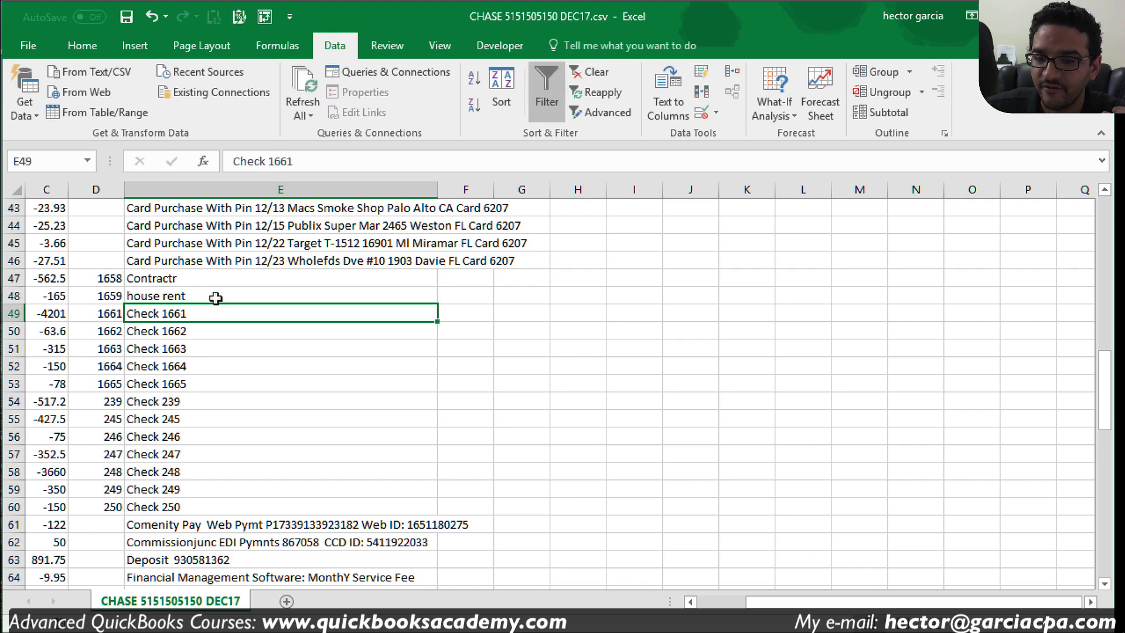
click(216, 299)
key(Left)
key(Left)
key(Left)
key(Left)
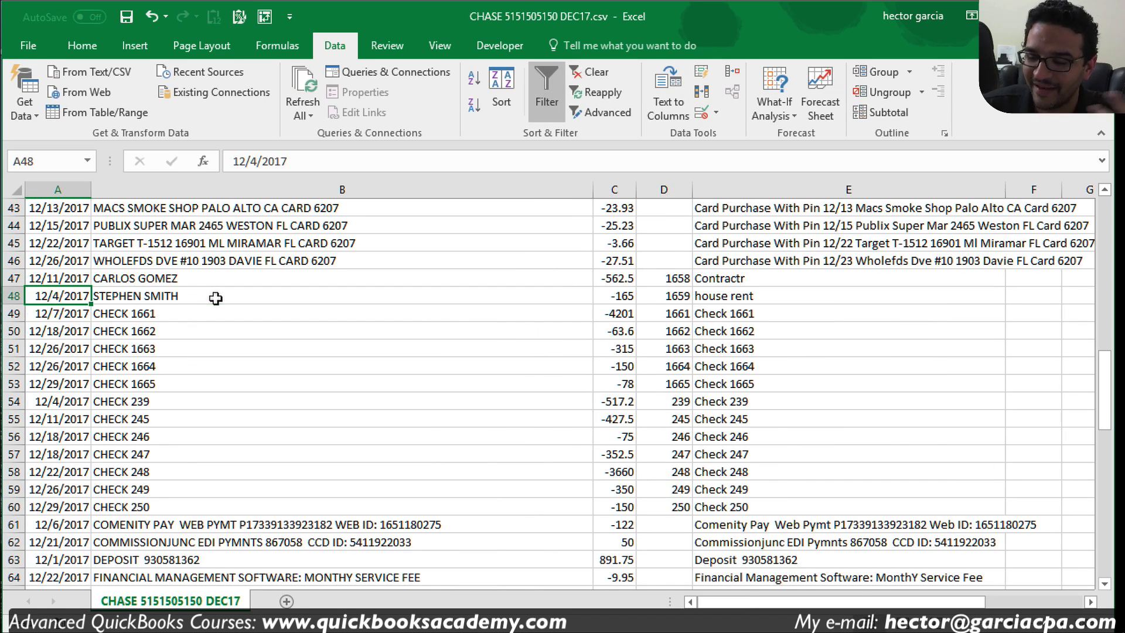
Step: Review the edited check rows and save the CSV
click(788, 281)
key(ctrl+Down)
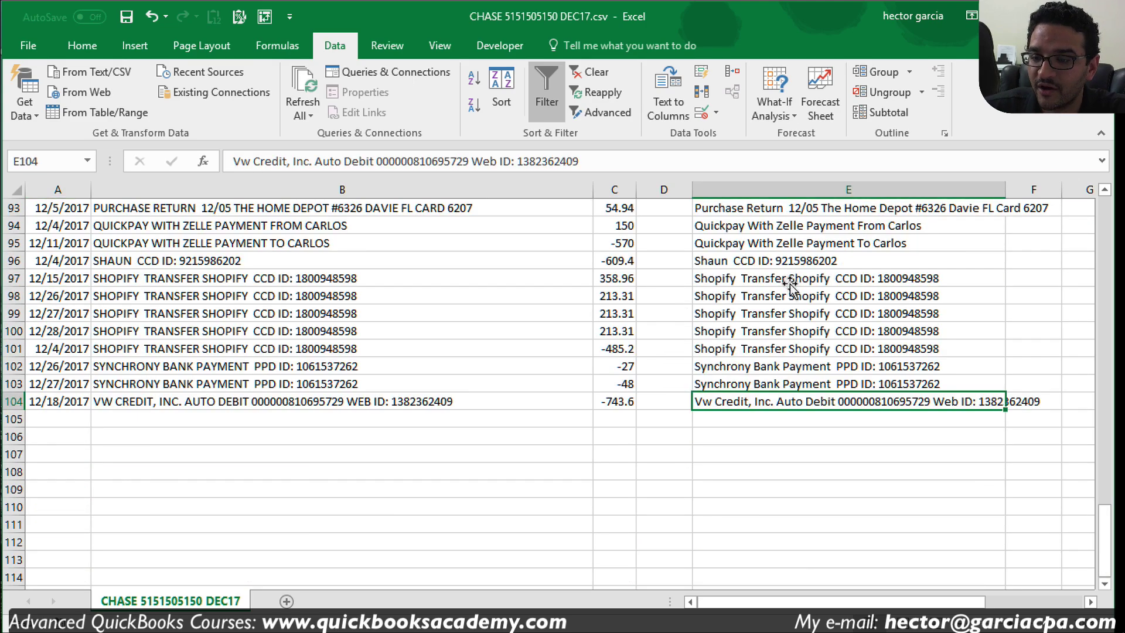
scroll(795, 316, up, 13)
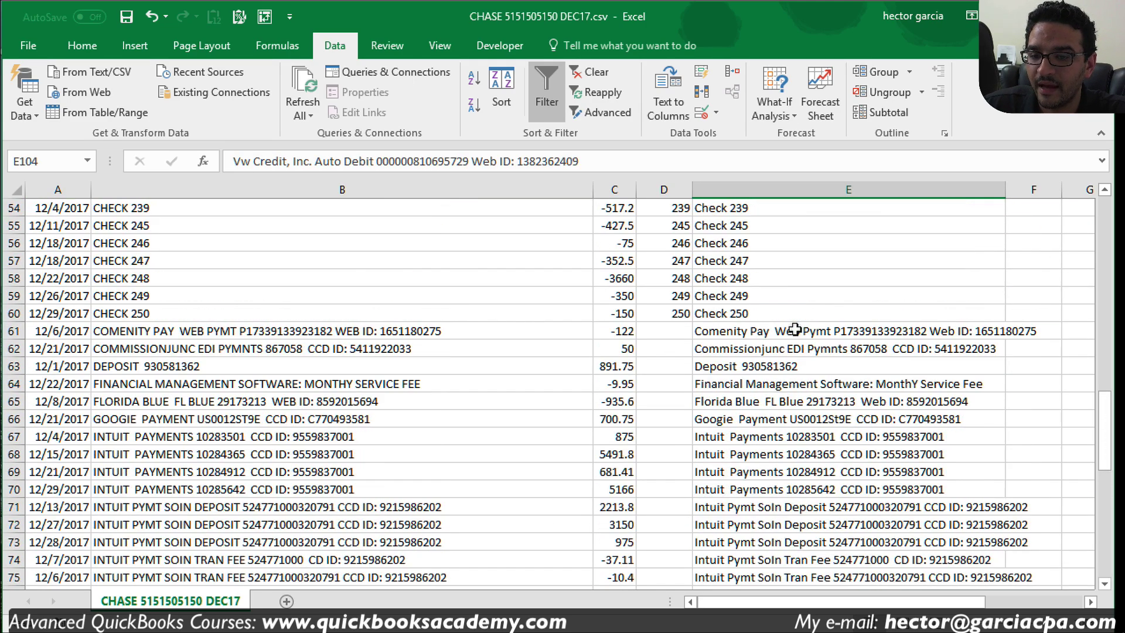
scroll(796, 330, up, 2)
click(822, 299)
scroll(821, 298, up, 5)
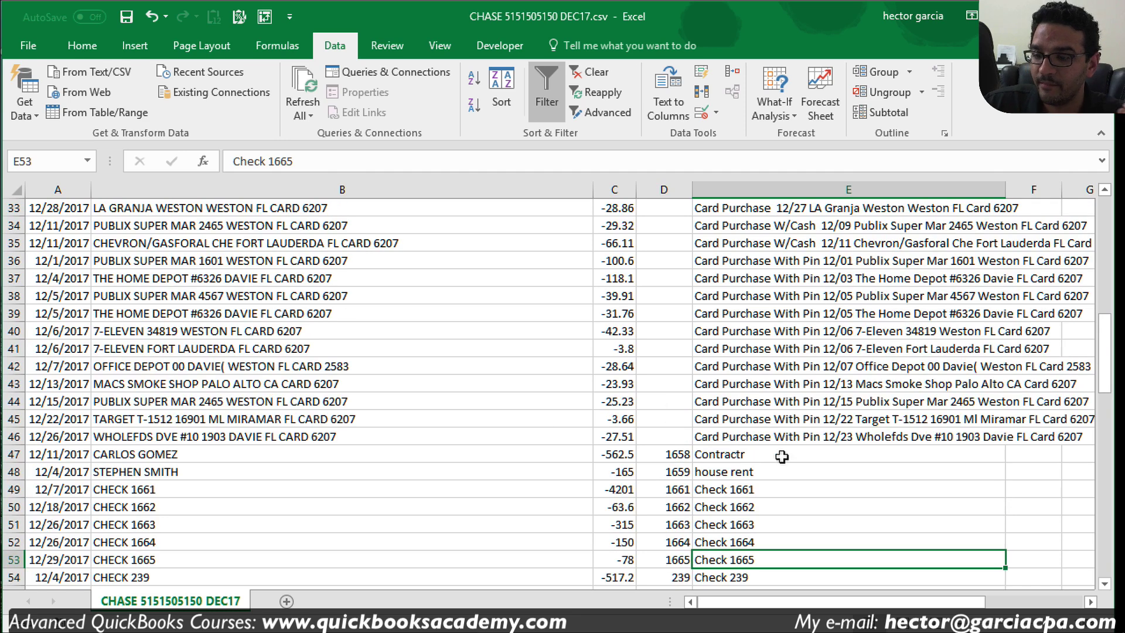
click(781, 456)
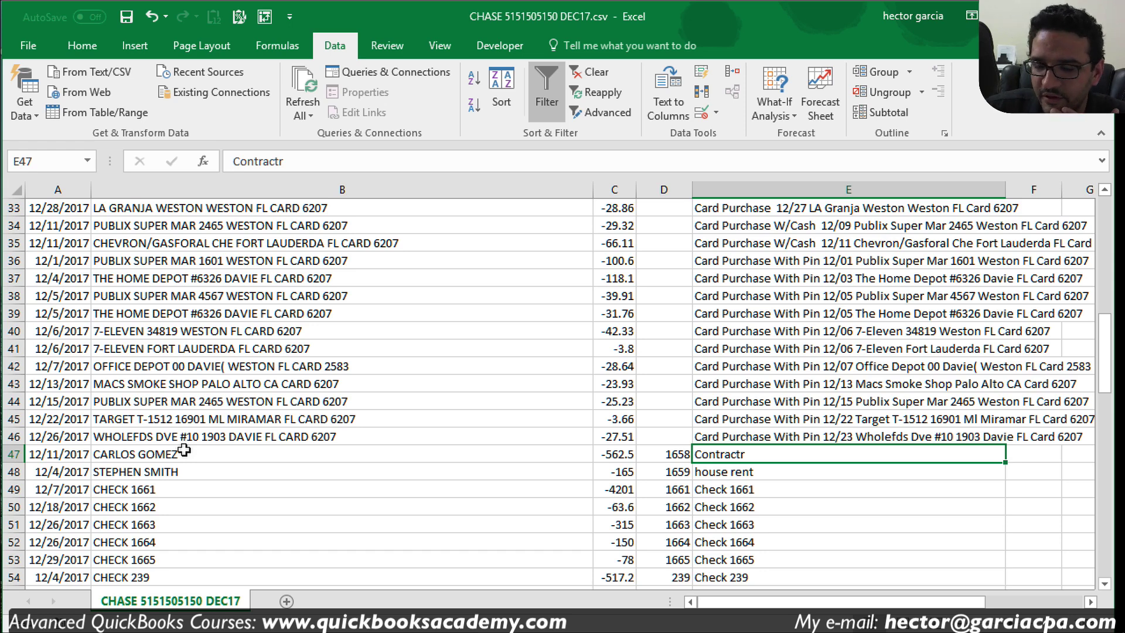
drag(184, 450, 177, 472)
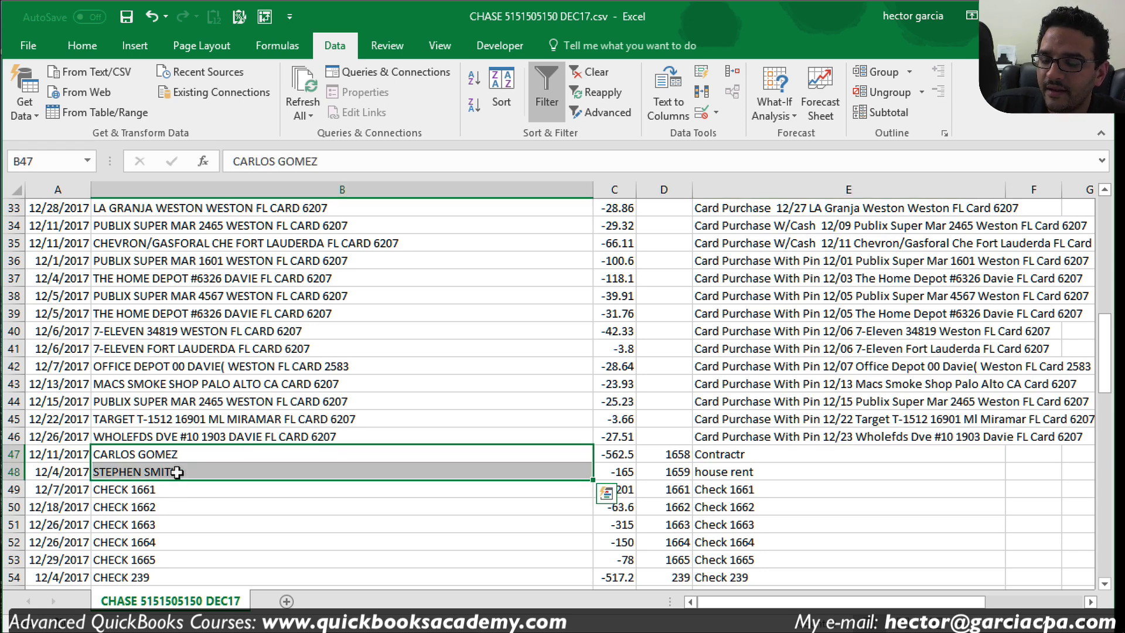
click(128, 18)
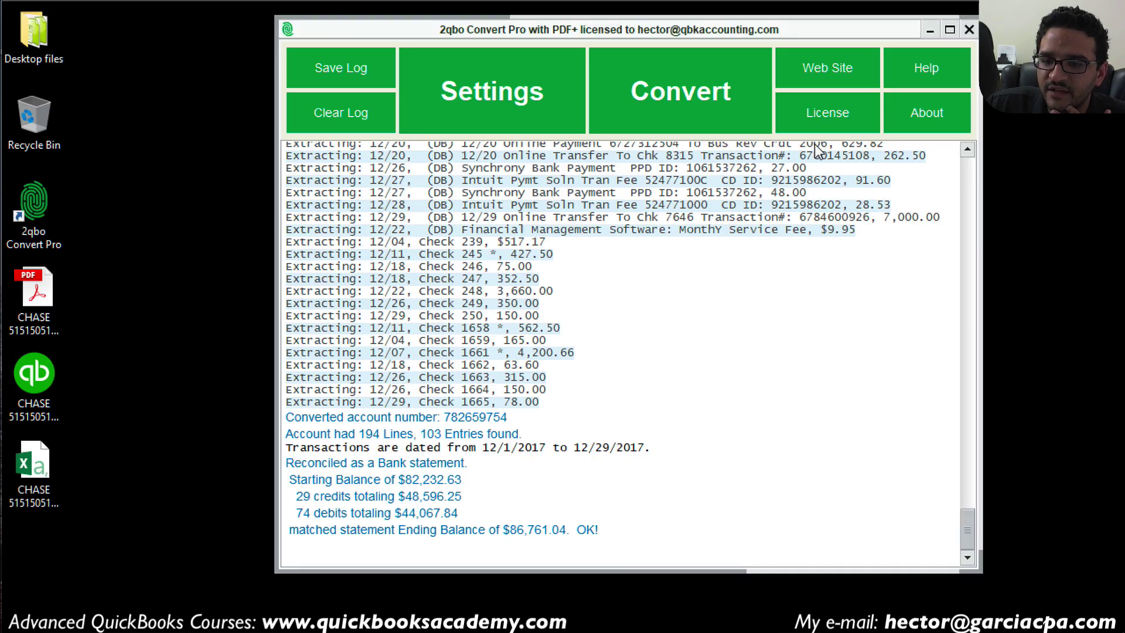
Step: Load the edited Chase CSV into the columns preview, overwriting the existing .qbo file
drag(615, 29, 563, 39)
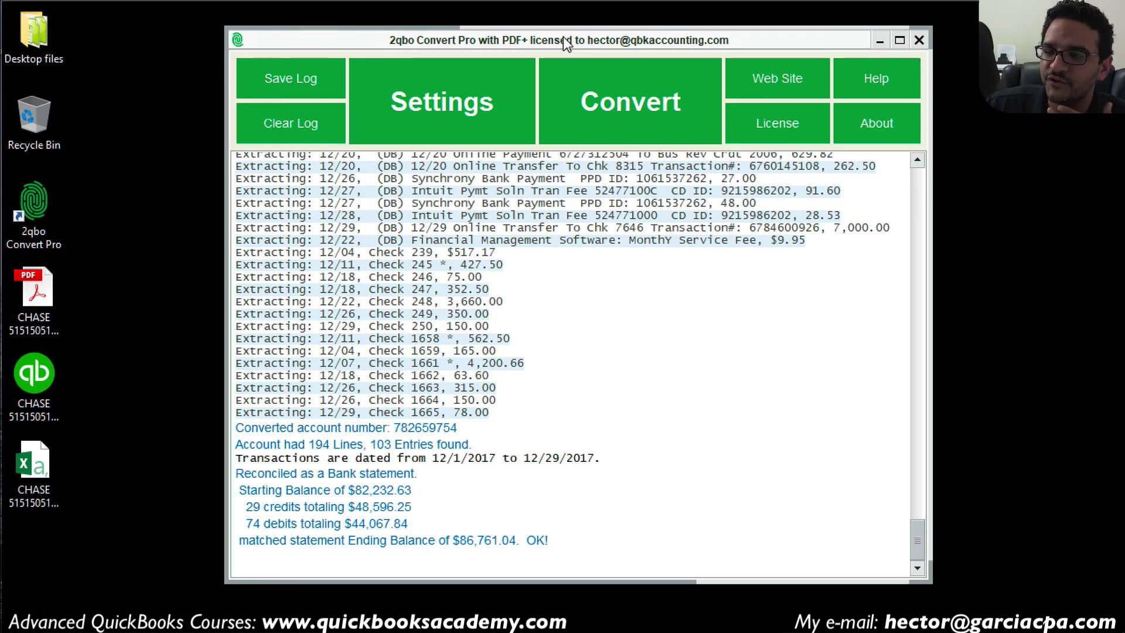
click(636, 99)
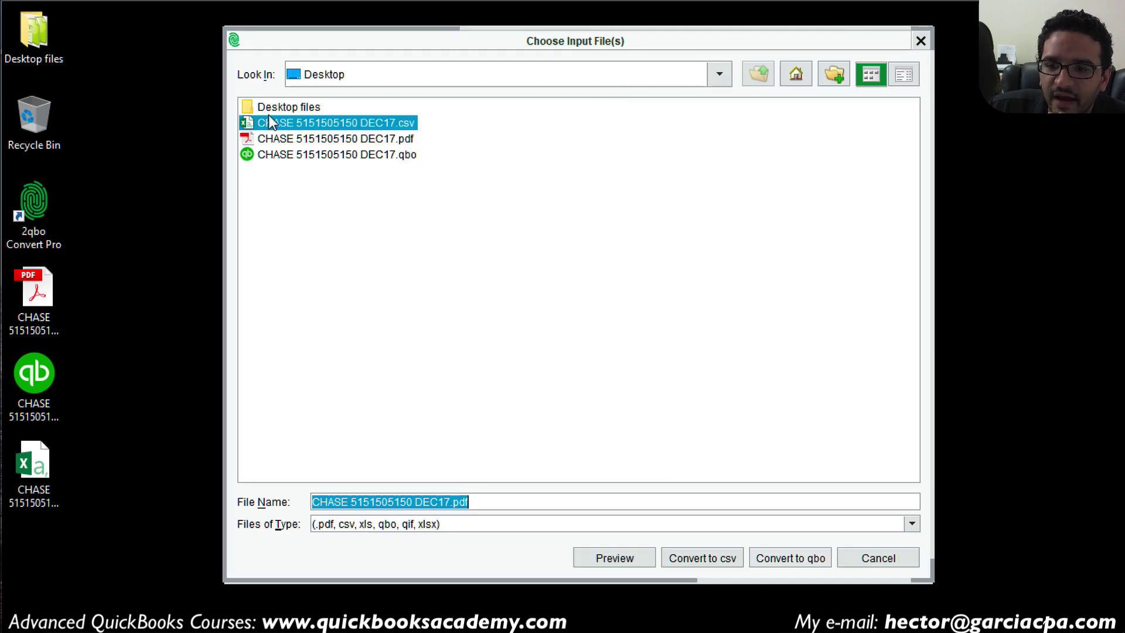
click(394, 124)
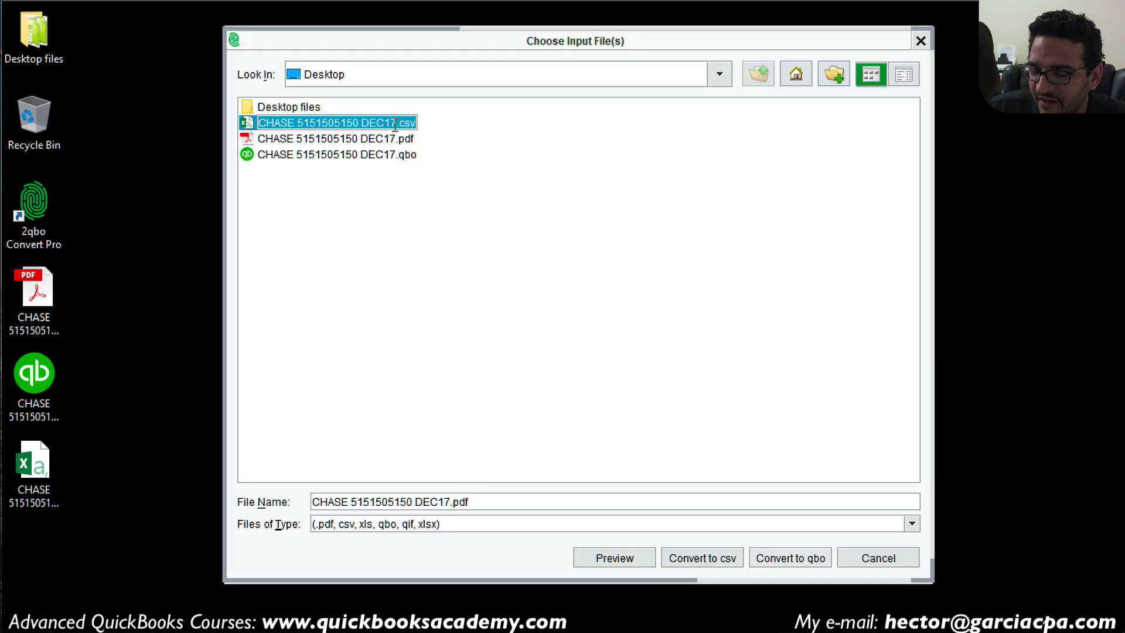
click(630, 558)
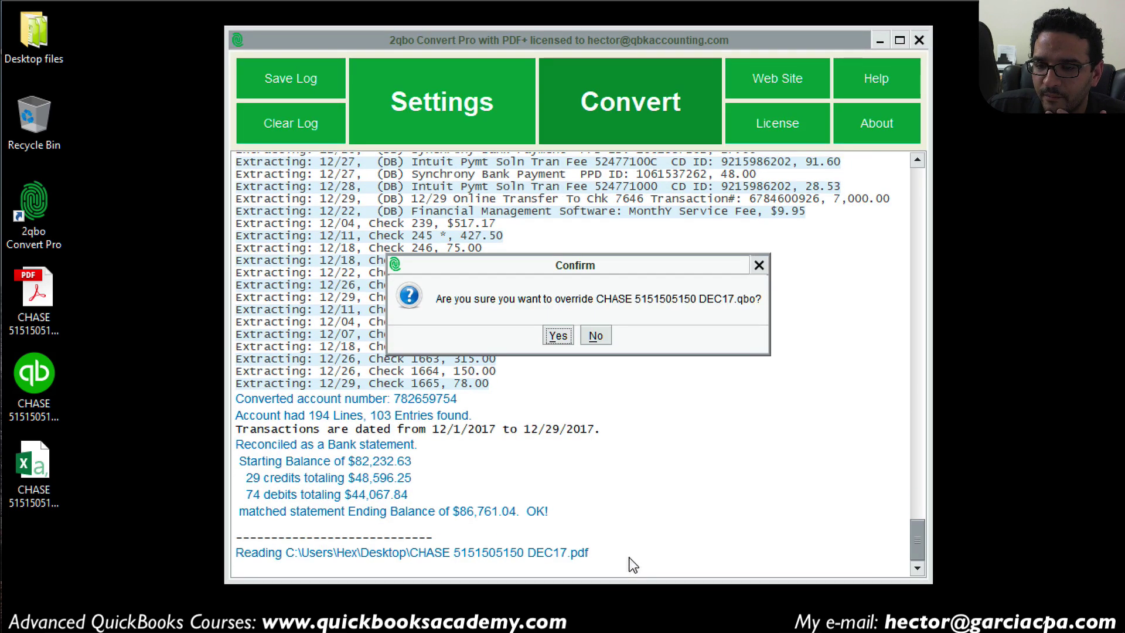
click(556, 337)
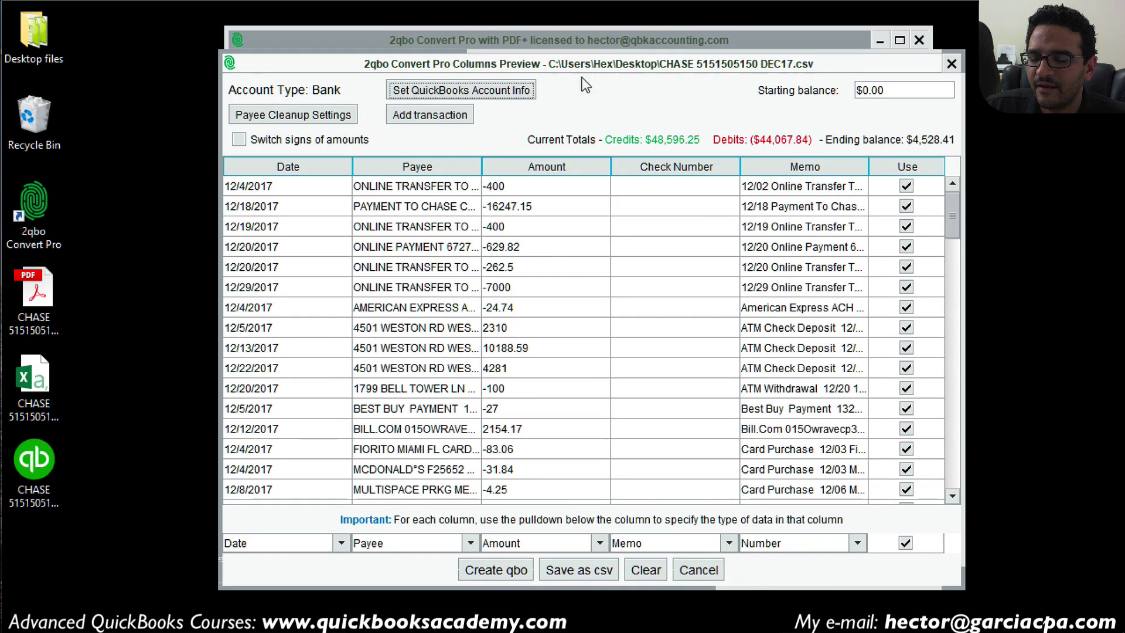
Step: Go to the Starting balance field and open the Chase statement PDF
mouse_move(954, 220)
mouse_down()
mouse_move(948, 469)
mouse_move(954, 205)
mouse_up()
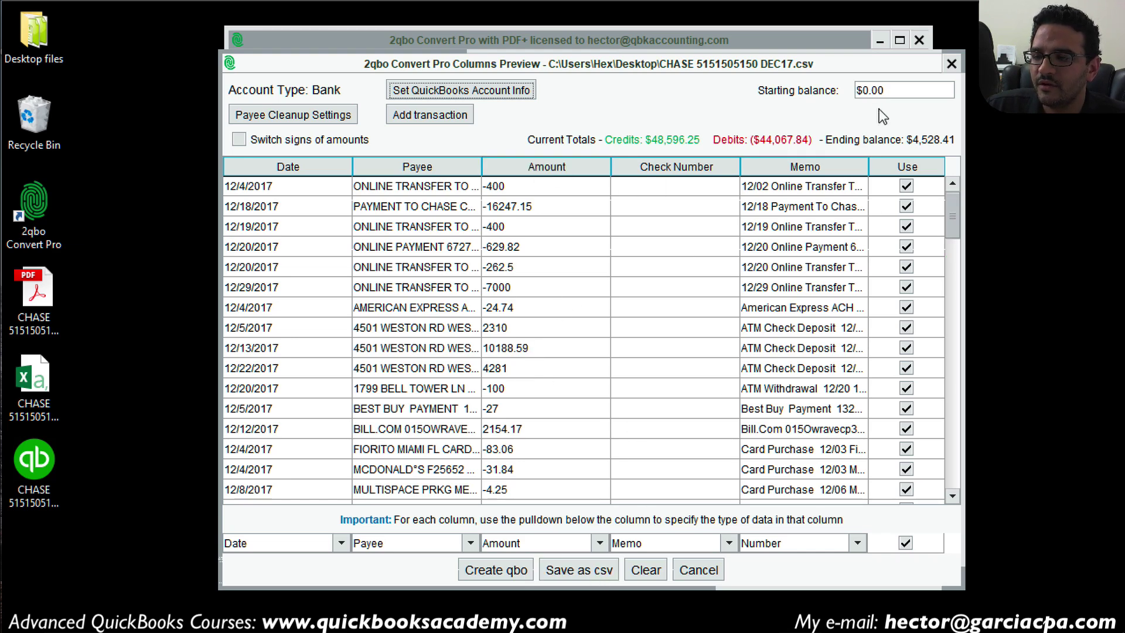
click(907, 91)
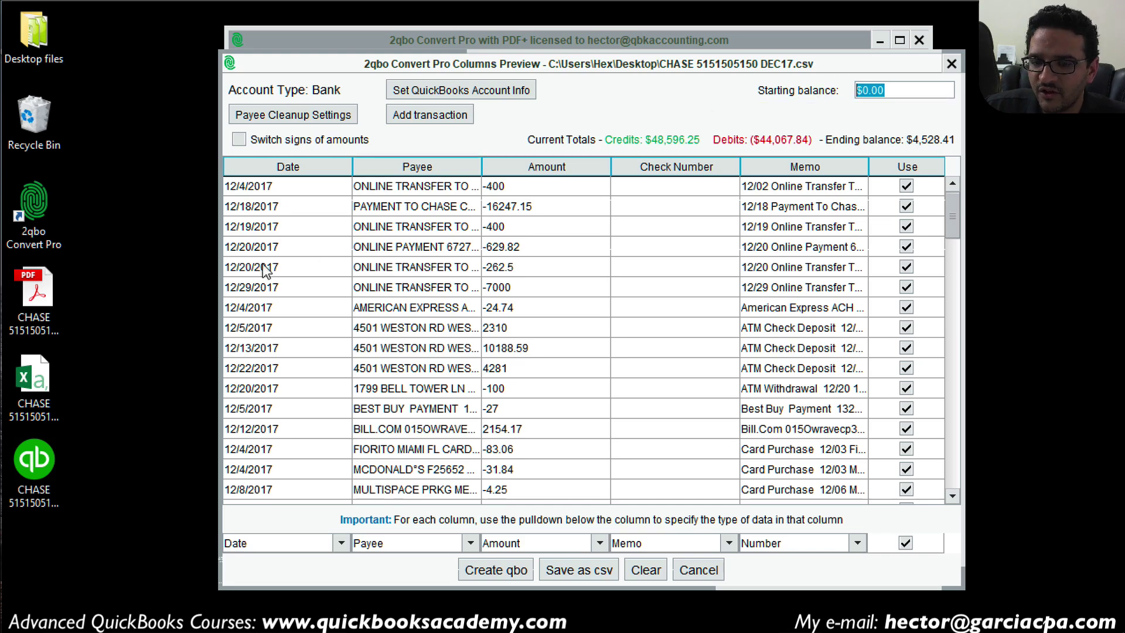
double_click(48, 286)
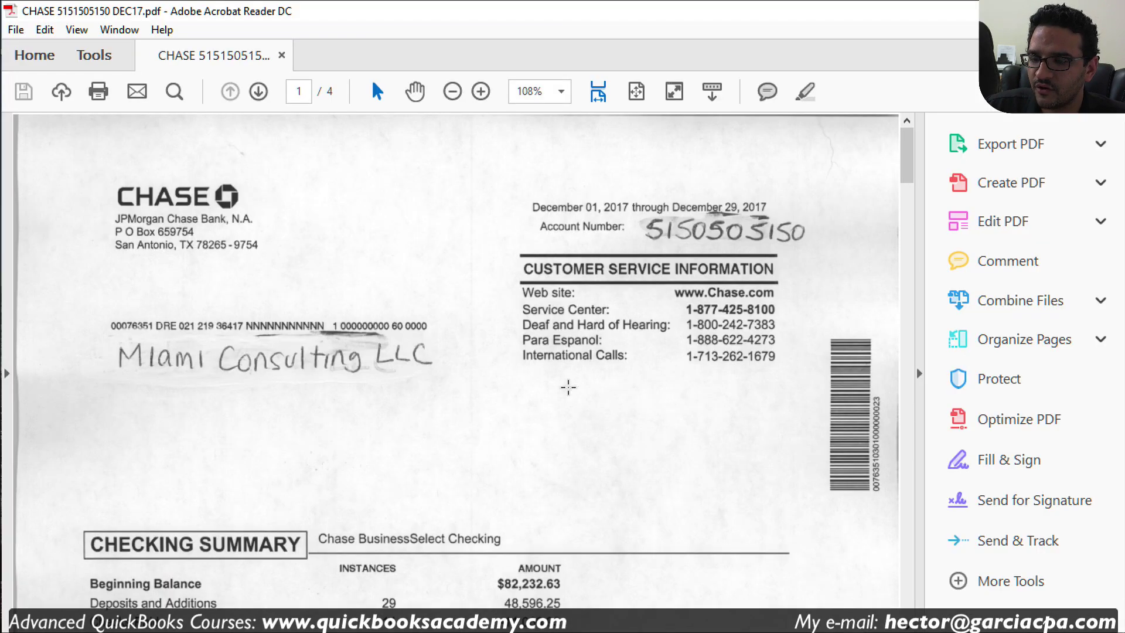
Step: Select the Checking Summary figures to read the $82,232.63 beginning balance
scroll(595, 473, down, 3)
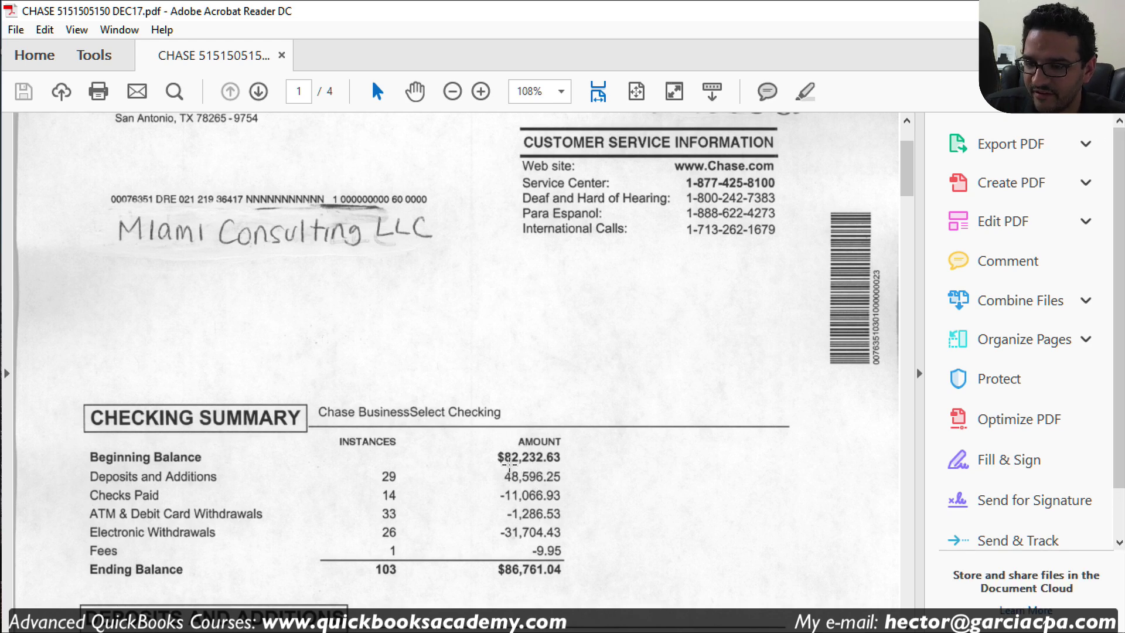
drag(498, 445, 514, 476)
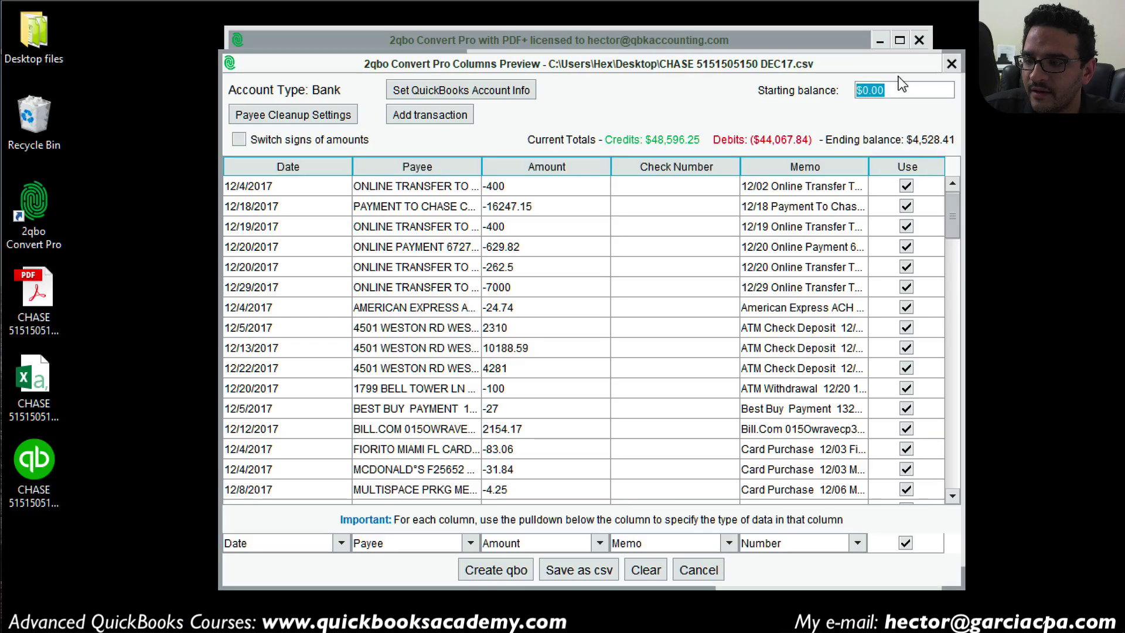
Step: Enter 82232.63 as the starting balance, check the $86,761.04 ending balance, and create the .qbo file
click(886, 90)
double_click(872, 88)
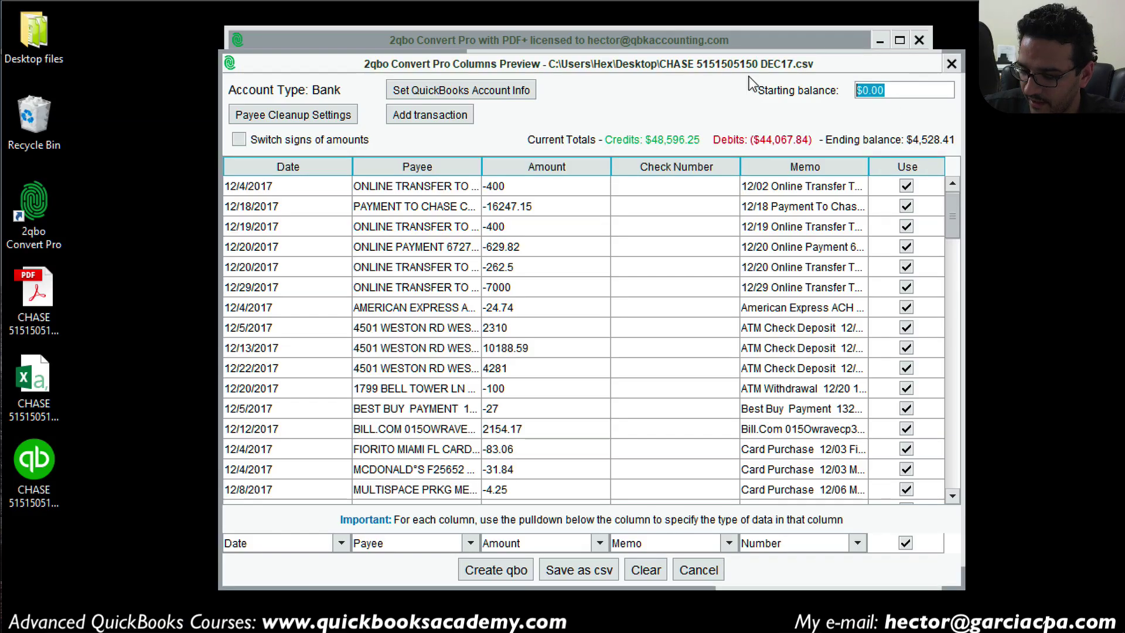
text(82232.63)
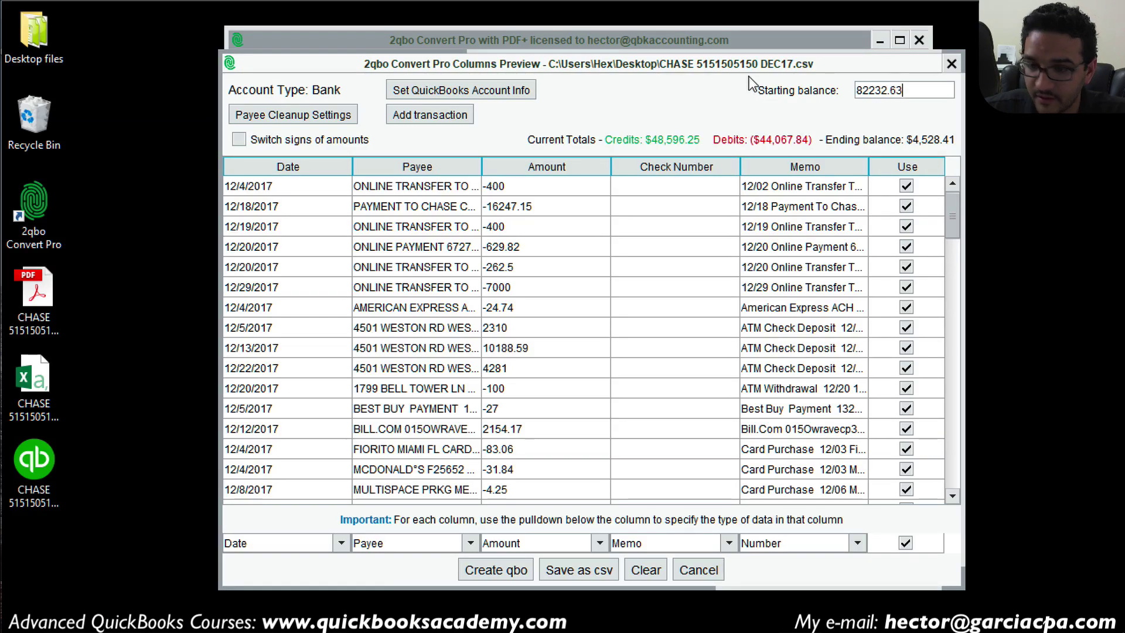
key(Tab)
click(927, 89)
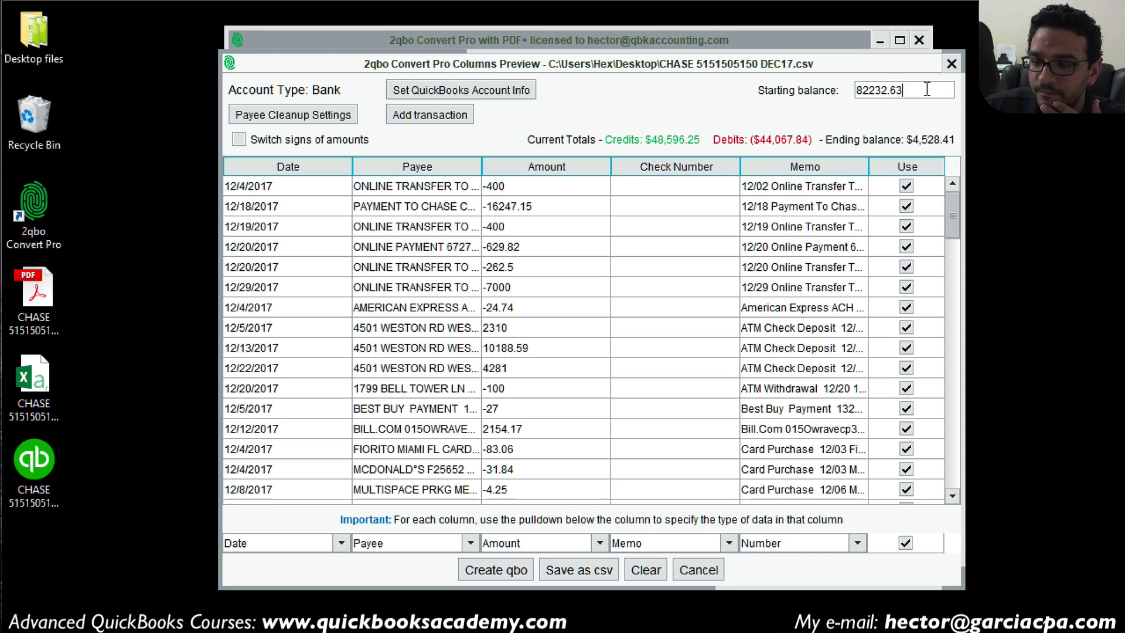
key(Return)
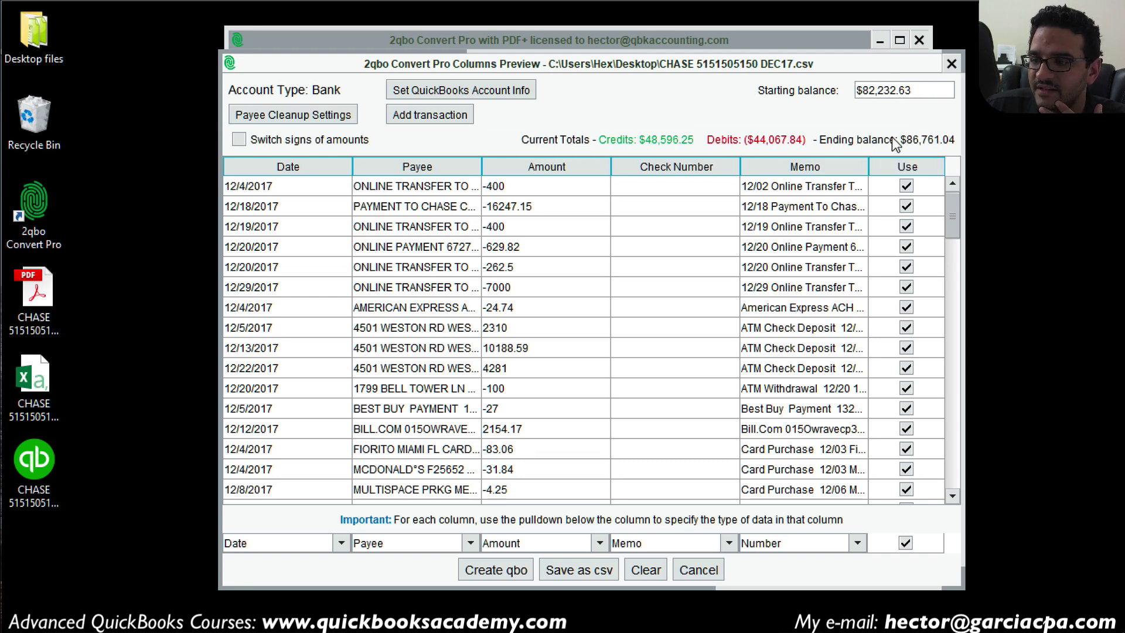
click(930, 140)
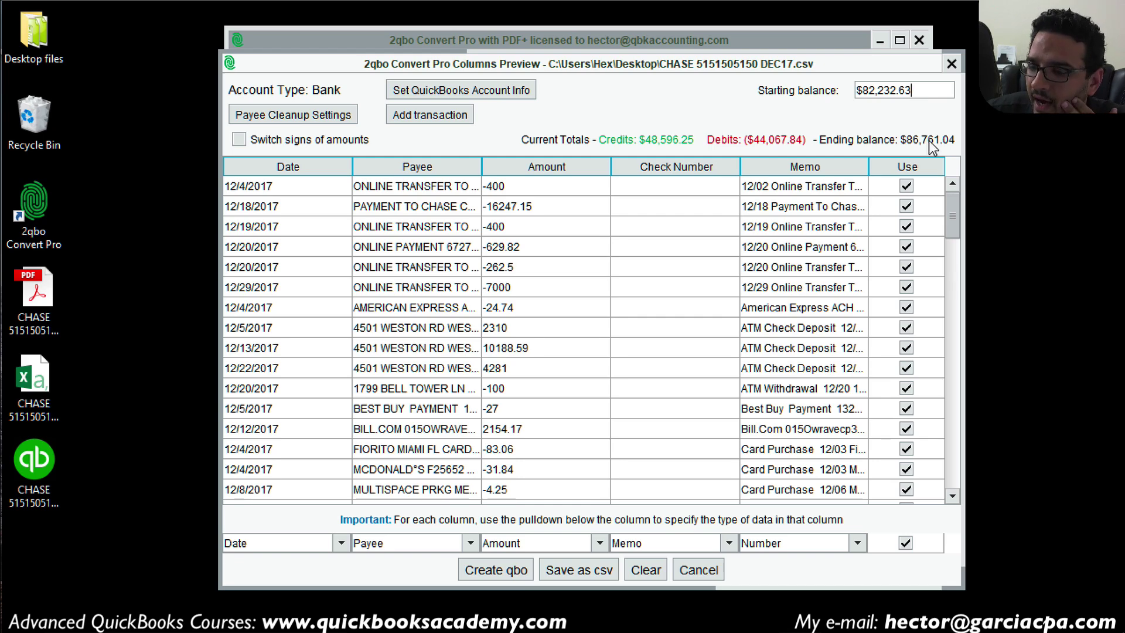
click(498, 565)
click(558, 336)
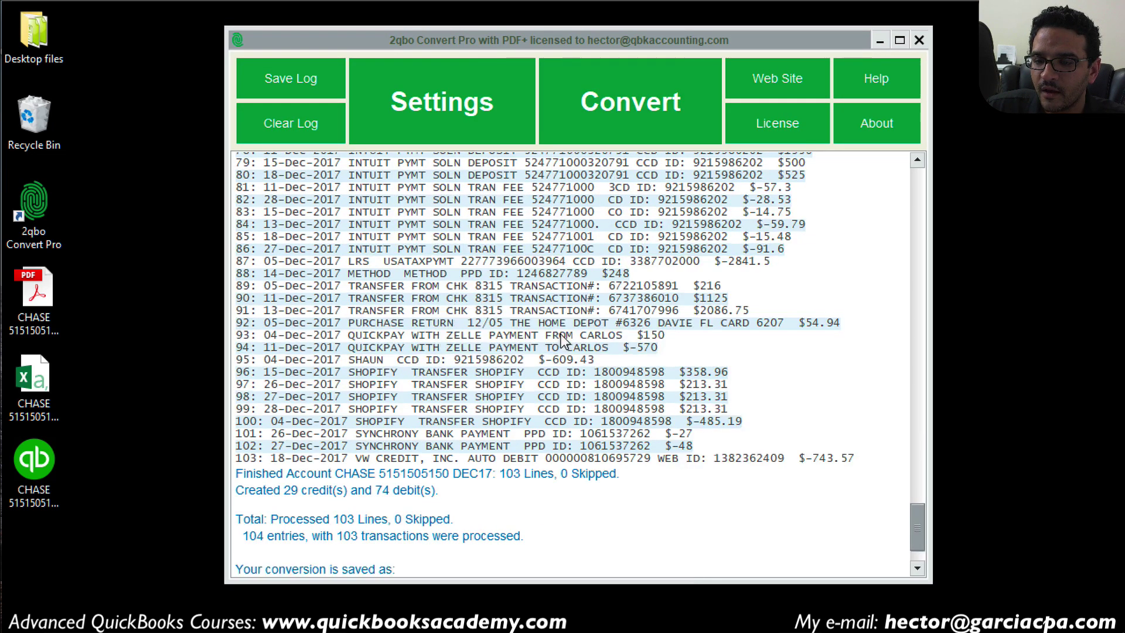
click(21, 464)
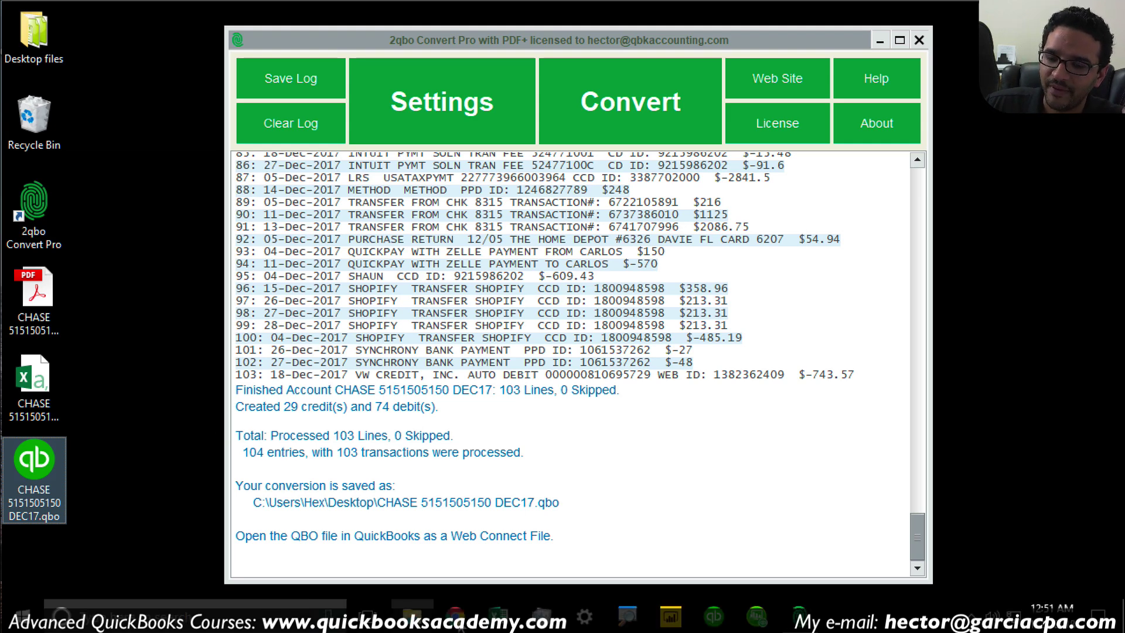
click(463, 620)
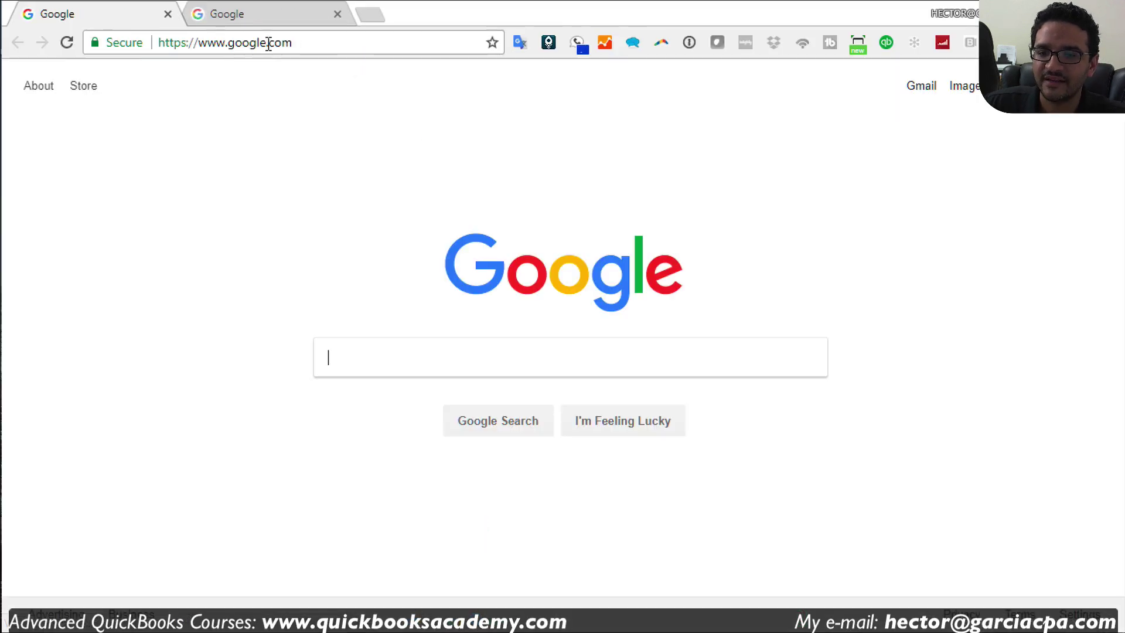
Step: Load the 2quickbooks.com site from Chrome's address bar
click(266, 42)
text(w)
key(BackSpace)
key(BackSpace)
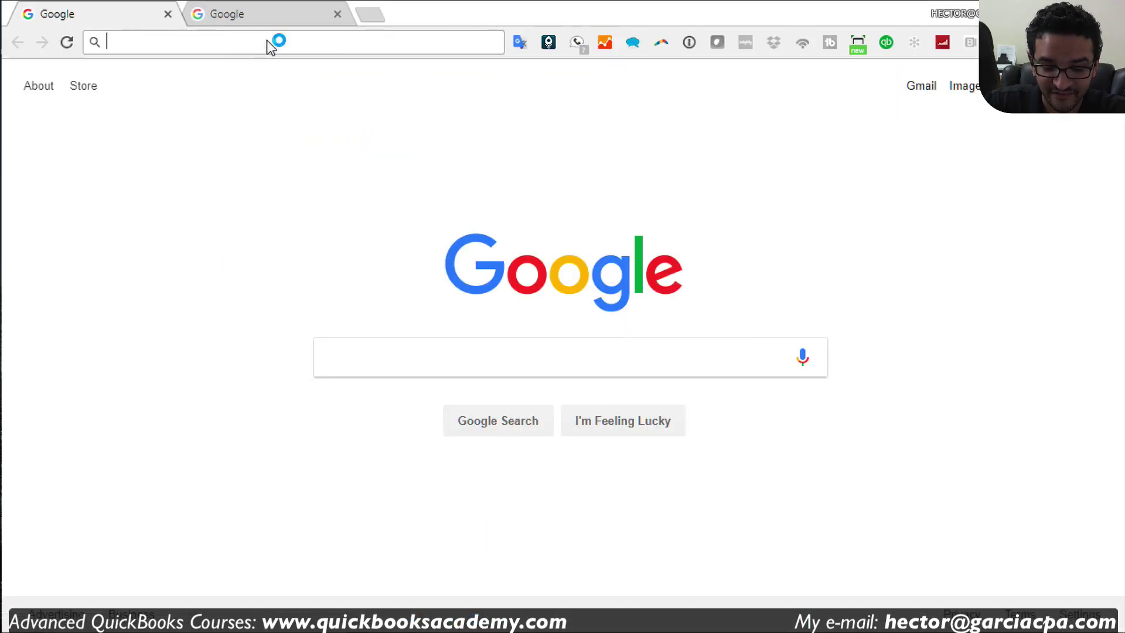
text(2q)
key(Return)
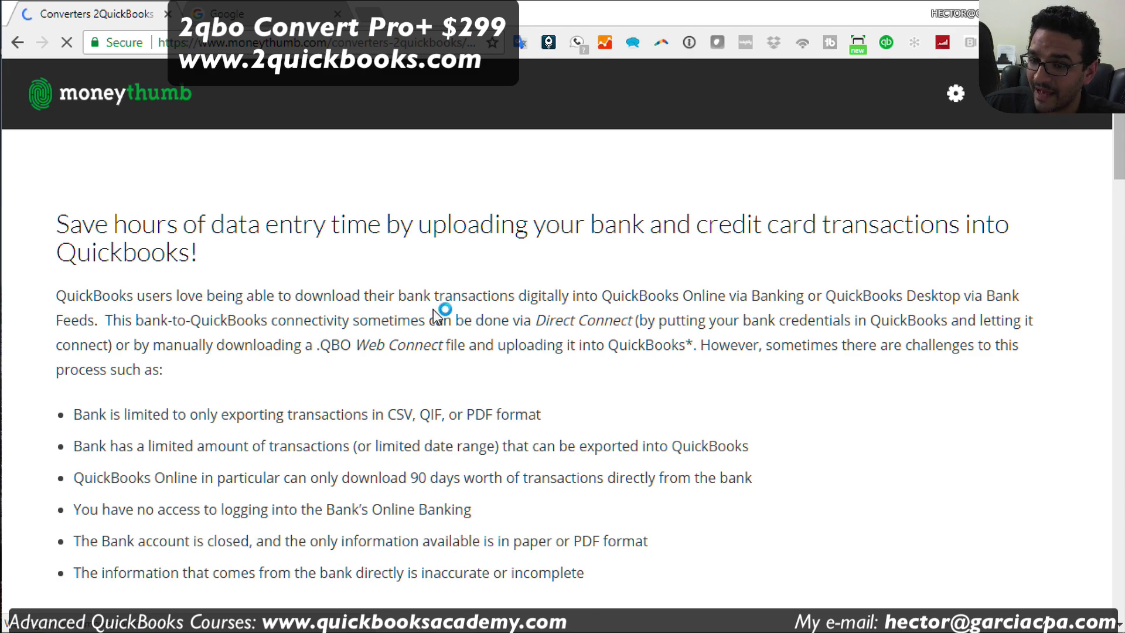
Step: Scroll to the 2qbo Converter Pro+ $299 pricing, then return to the Google tab
scroll(435, 309, down, 10)
scroll(437, 319, down, 3)
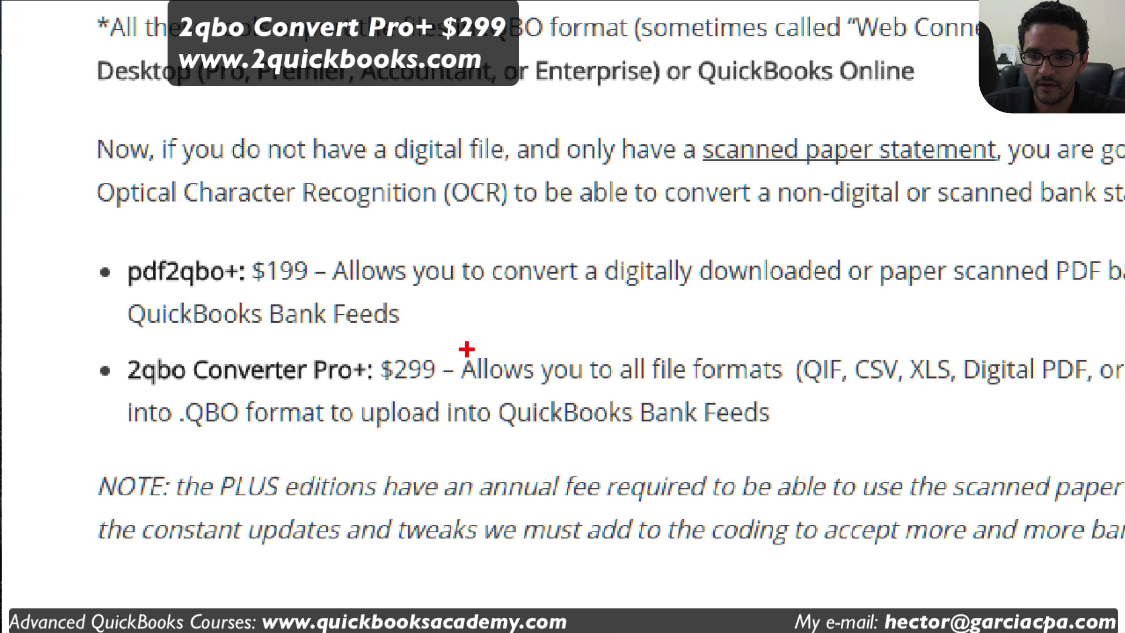
drag(266, 373, 108, 430)
mouse_move(189, 449)
mouse_down()
mouse_move(111, 328)
mouse_move(454, 310)
mouse_move(472, 367)
mouse_up()
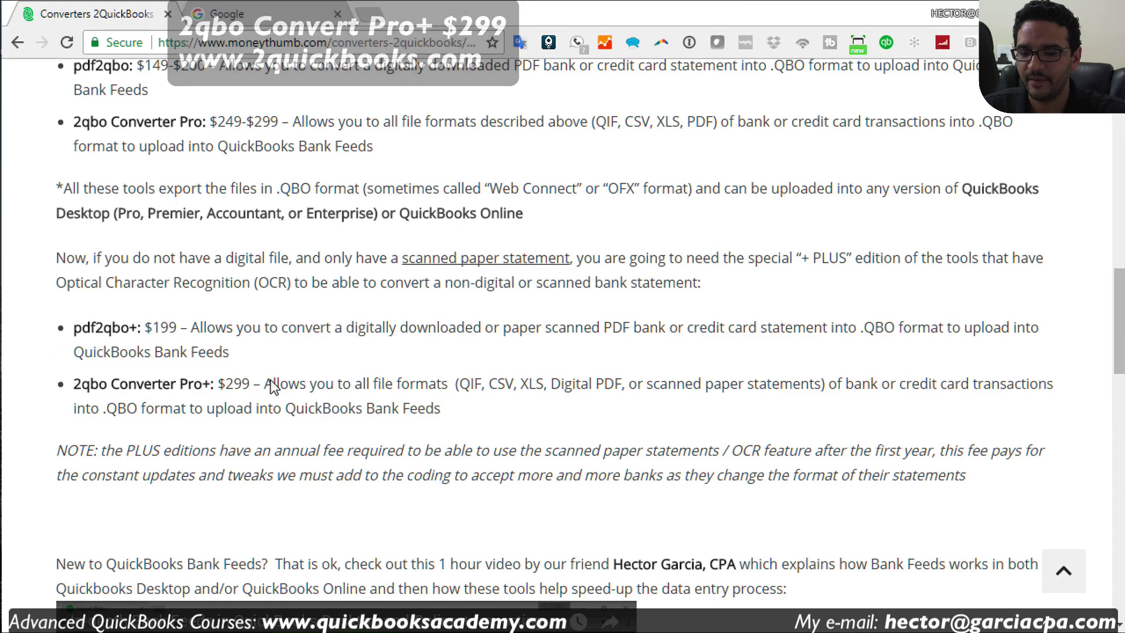
scroll(361, 395, down, 2)
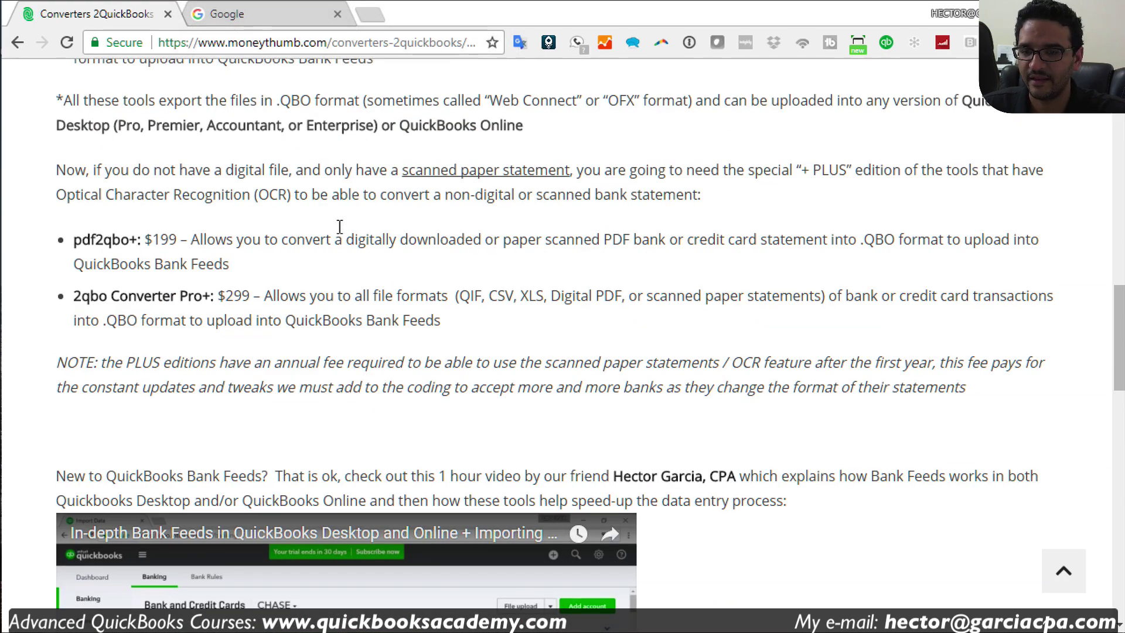
click(261, 15)
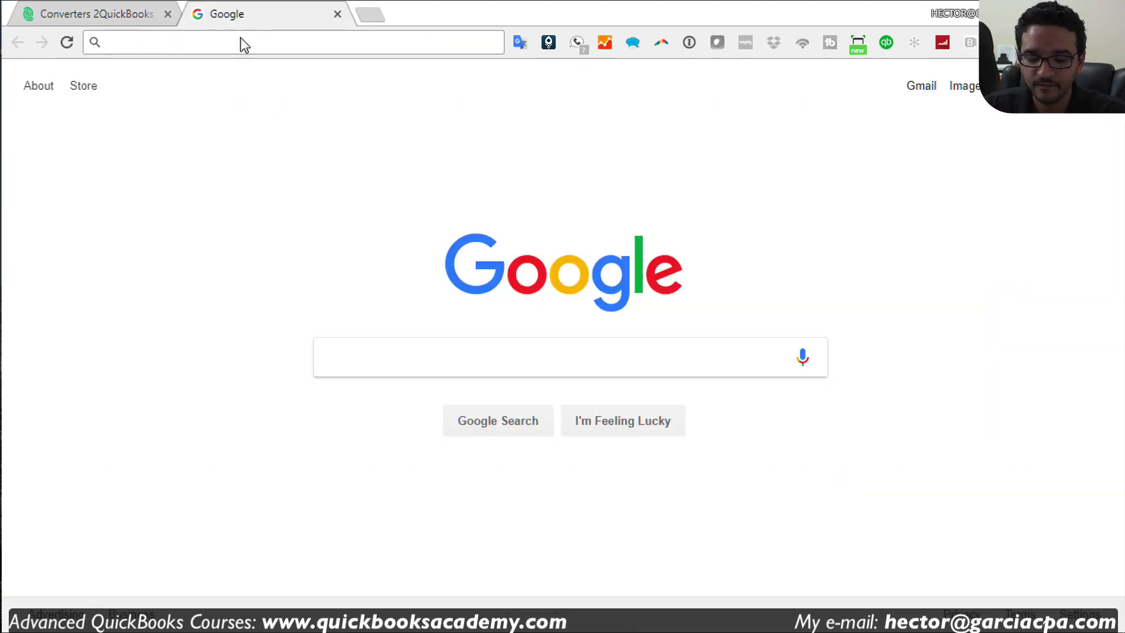
Step: Go to the QuickBooks Academy site and view all courses, down to the $299 Importing Data course
text(www.)
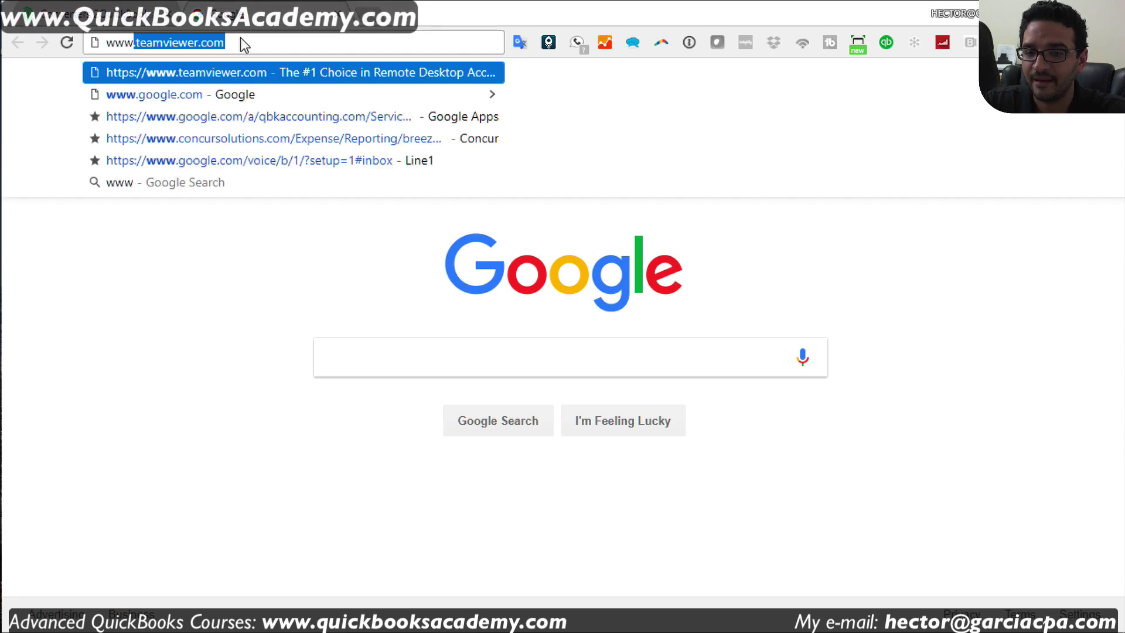
text(quickb)
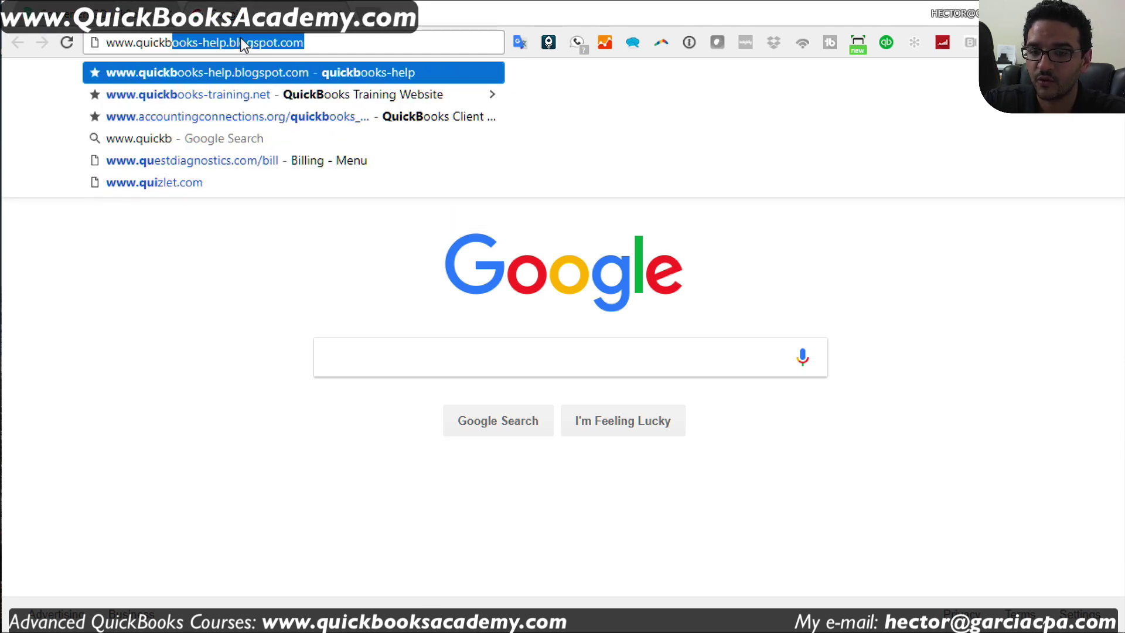
text(ooksacademy.om)
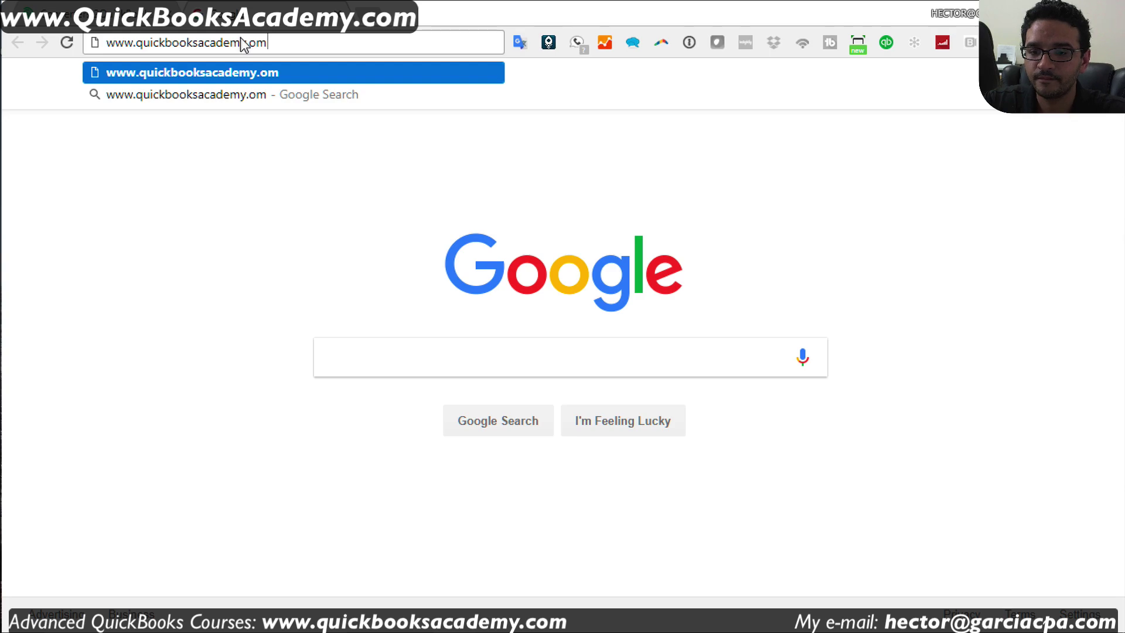
key(Return)
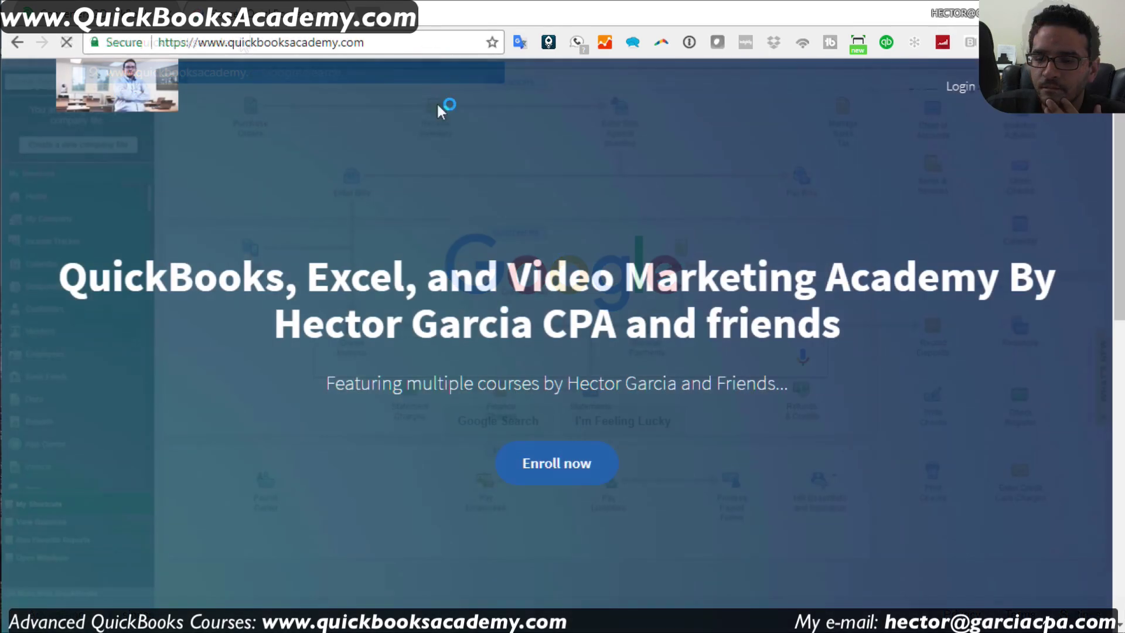
scroll(701, 477, down, 5)
scroll(700, 479, down, 3)
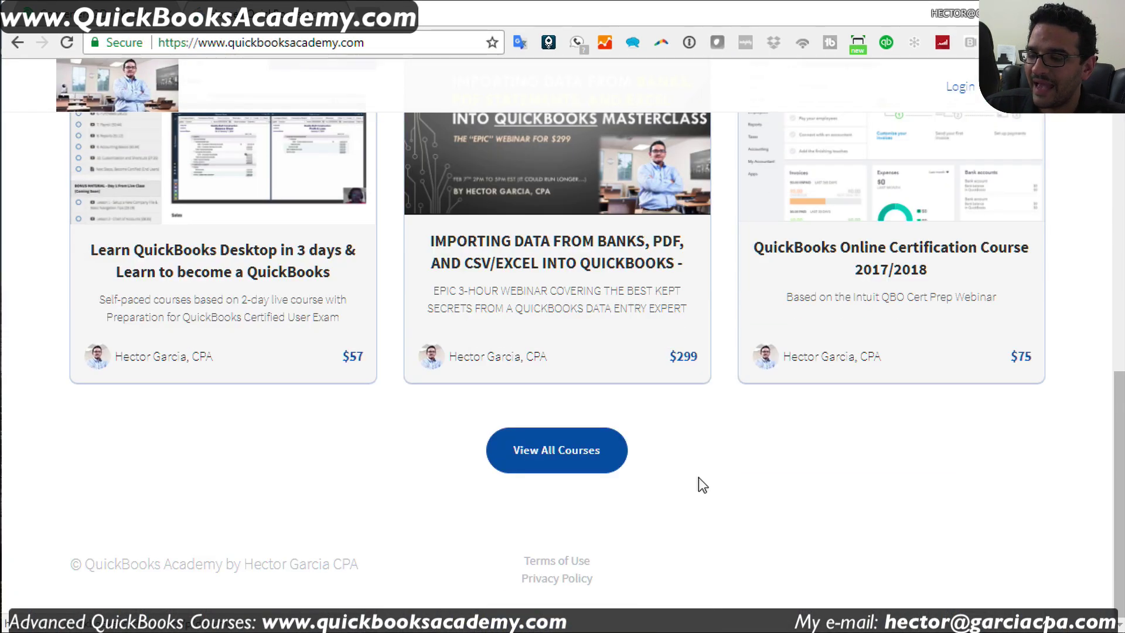
click(615, 460)
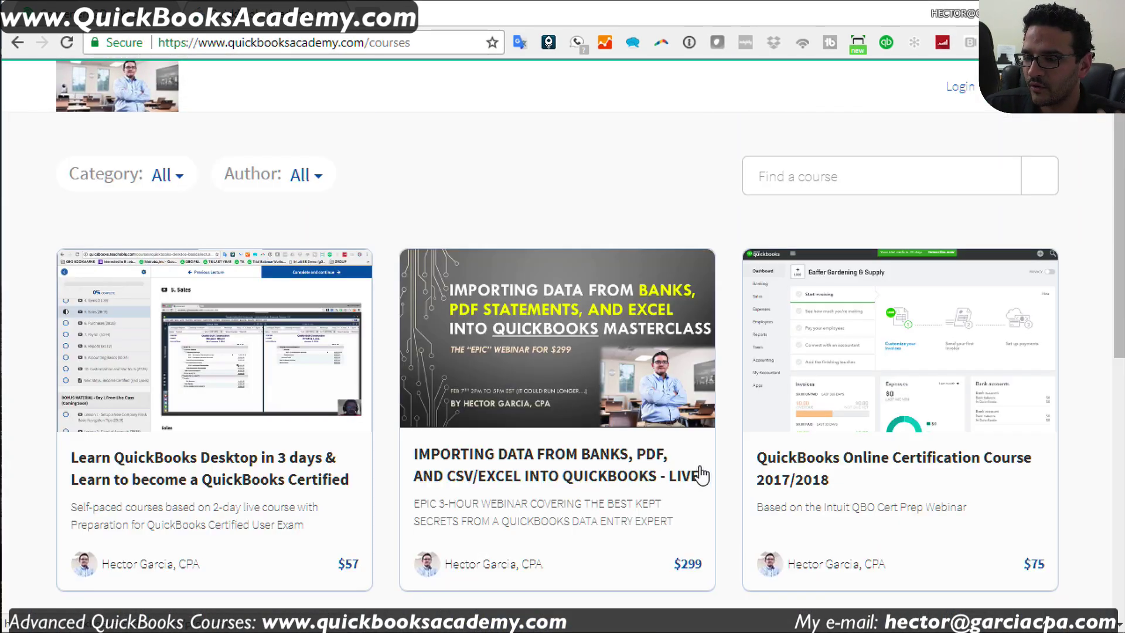
scroll(721, 477, down, 3)
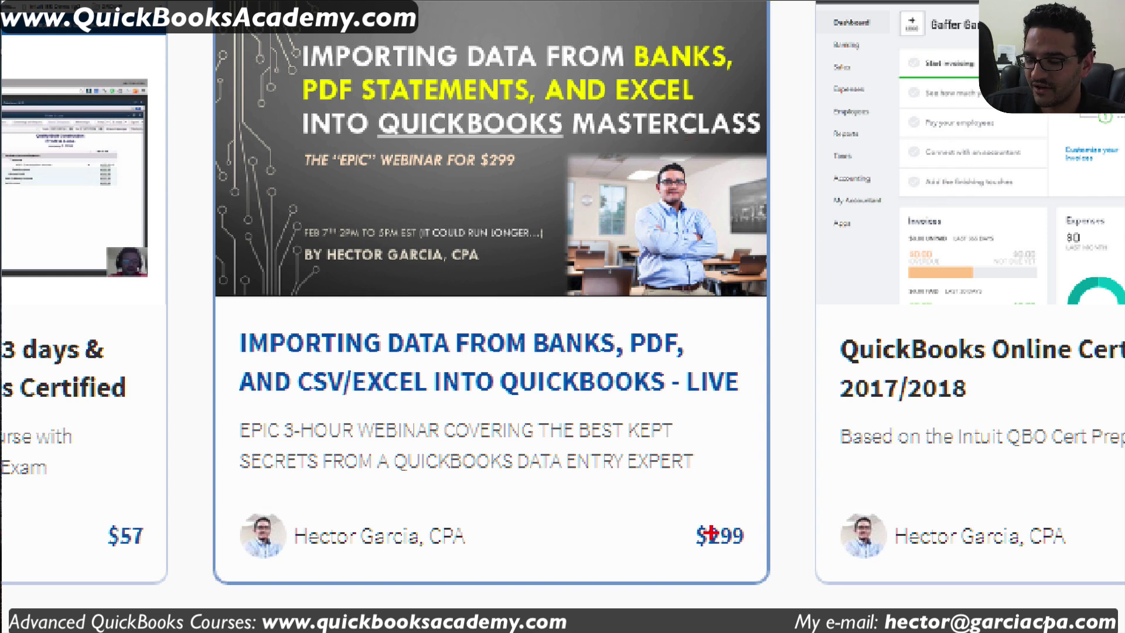
mouse_move(785, 523)
mouse_down()
mouse_move(743, 496)
mouse_move(797, 564)
mouse_move(754, 482)
mouse_up()
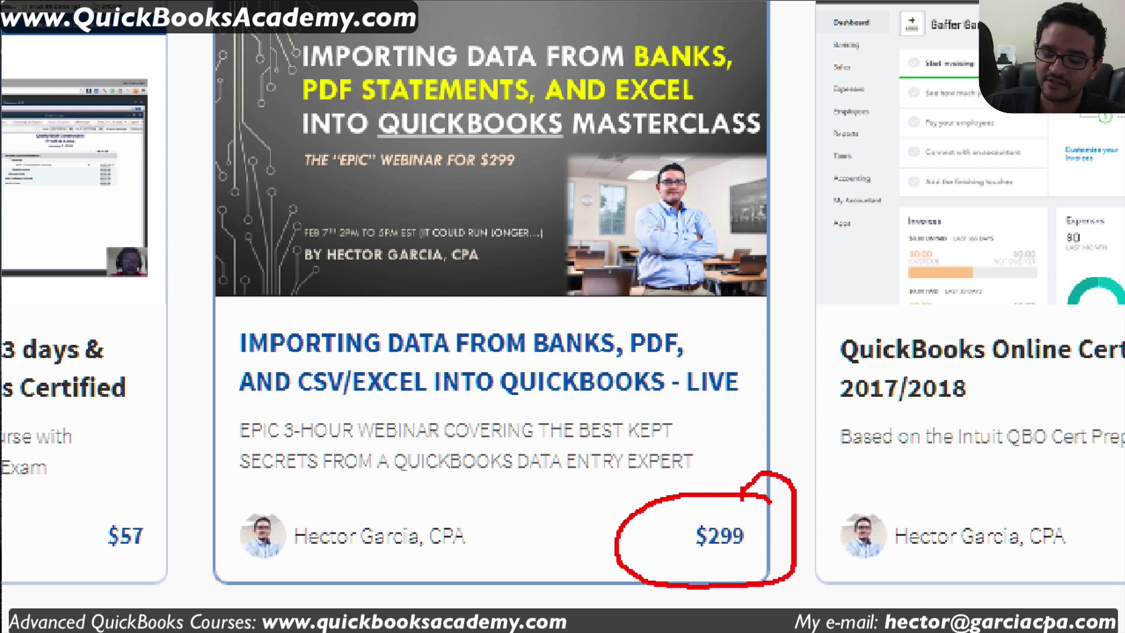